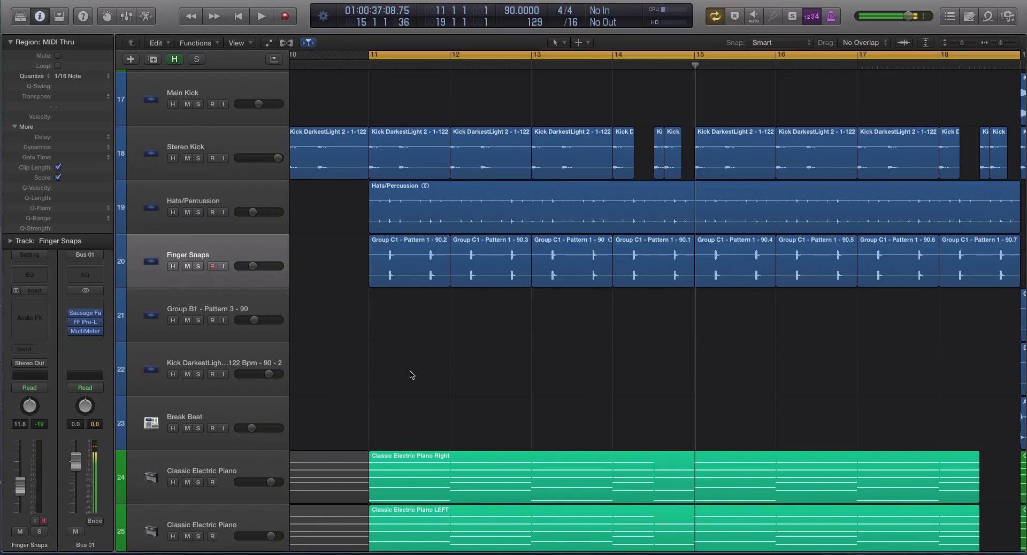
Open the About window to check the Logic Pro X version, reposition it, and close it.
scroll(411, 375, "down", 1)
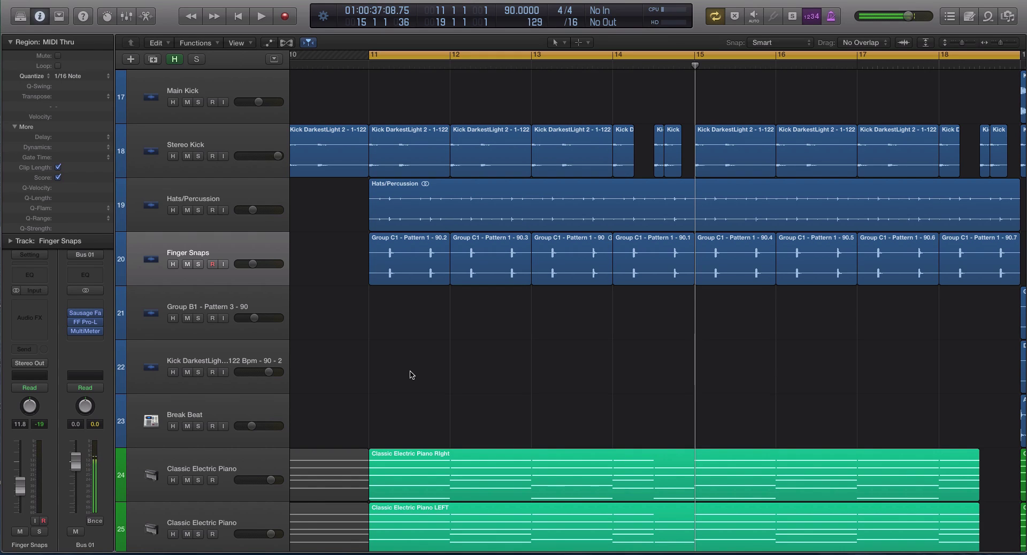
left_click(65, 1)
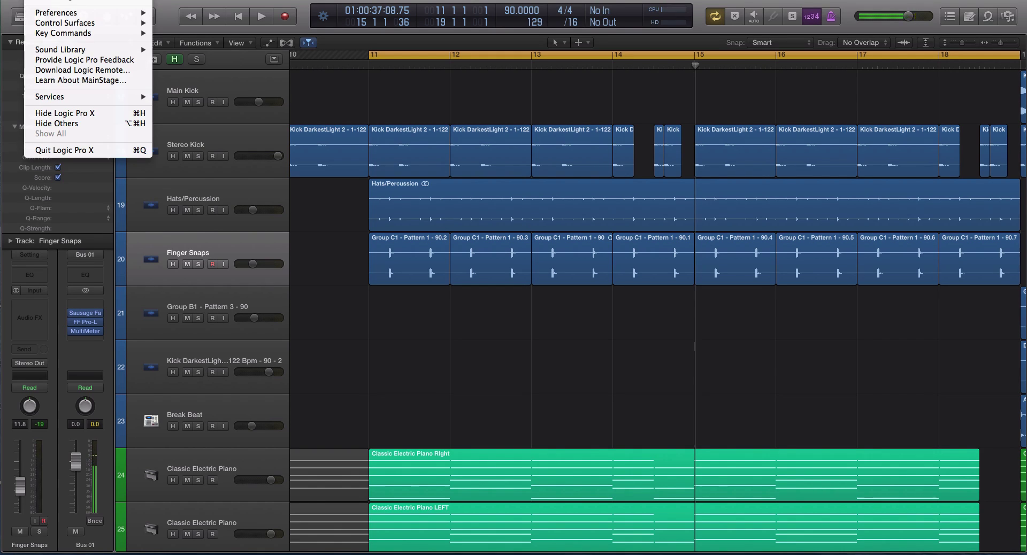
left_click(65, 1)
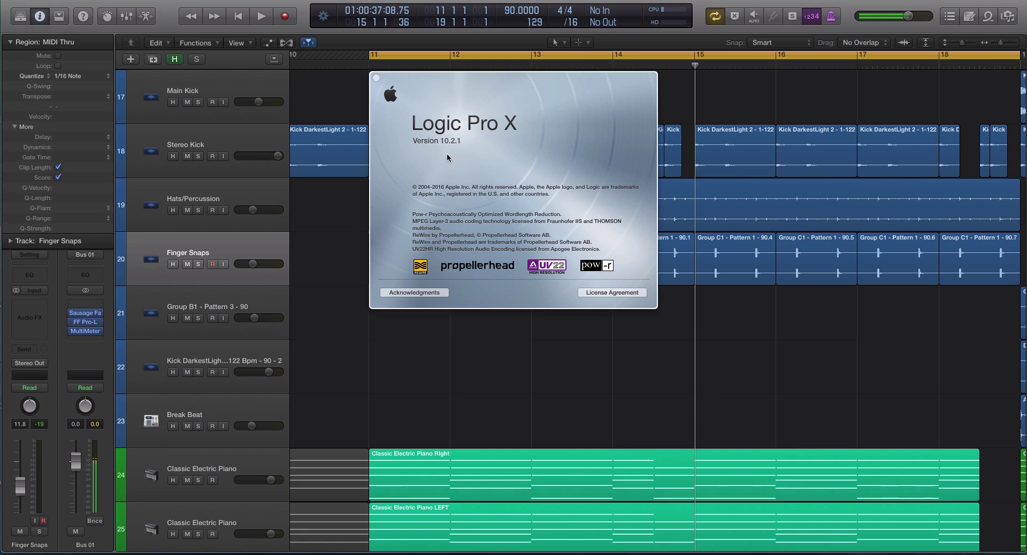
left_click_drag(401, 78, 487, 236)
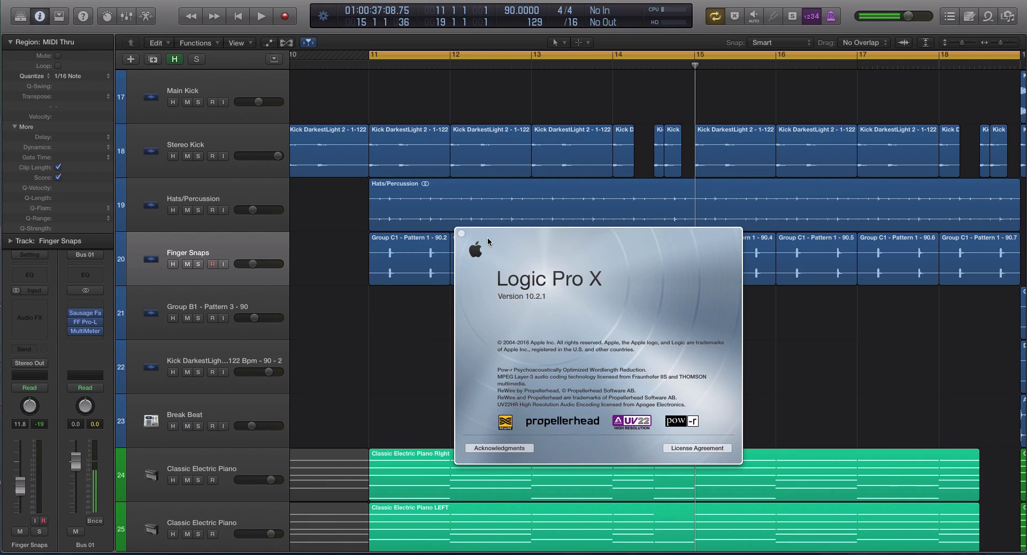
left_click_drag(487, 236, 437, 233)
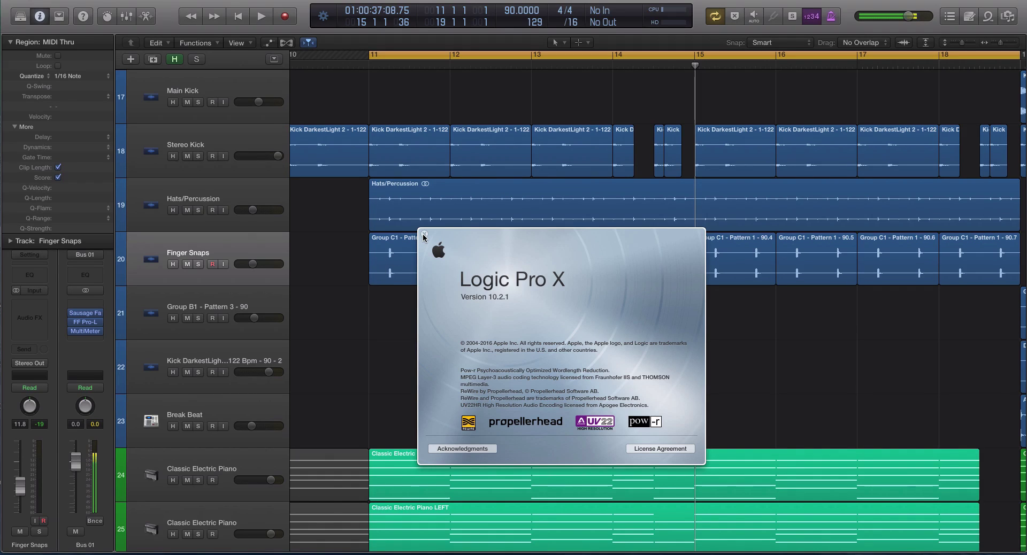
left_click(422, 233)
Marquee-select the Stereo Kick, Hats/Percussion and Finger Snaps regions from bar 11 onward several times and clear the selection.
left_click_drag(377, 98, 838, 299)
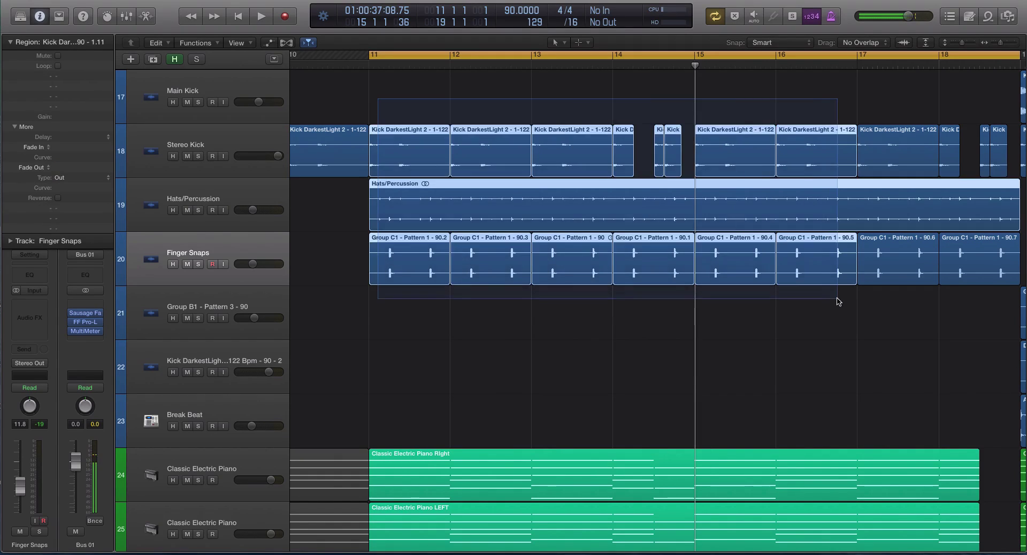
left_click_drag(820, 345, 376, 132)
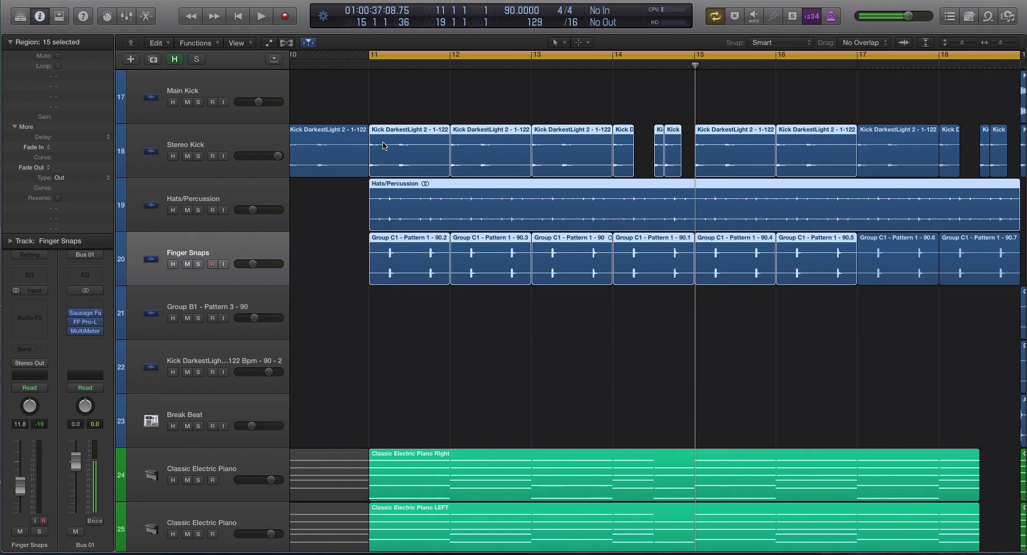
scroll(385, 146, "down", 4)
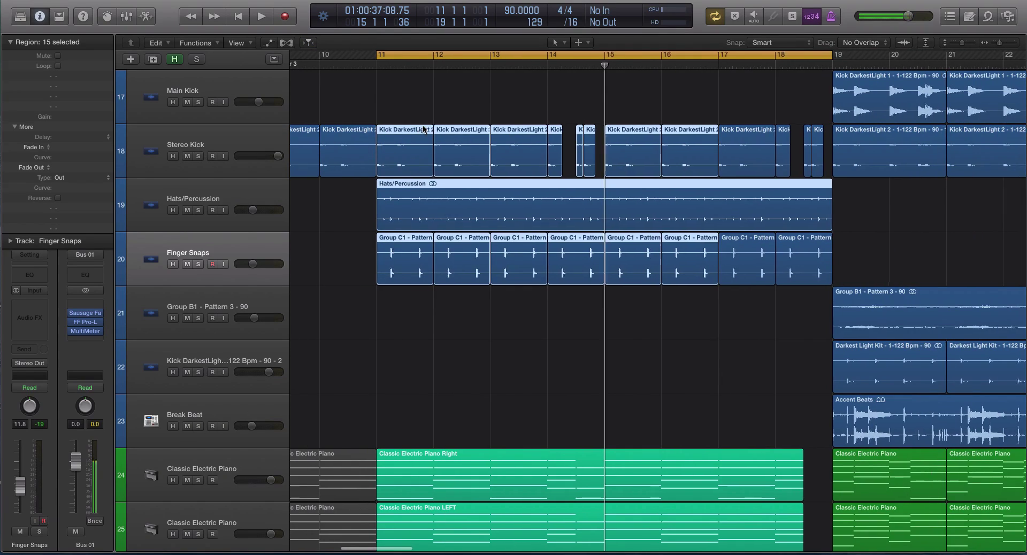
scroll(422, 129, "up", 3)
scroll(422, 129, "down", 4)
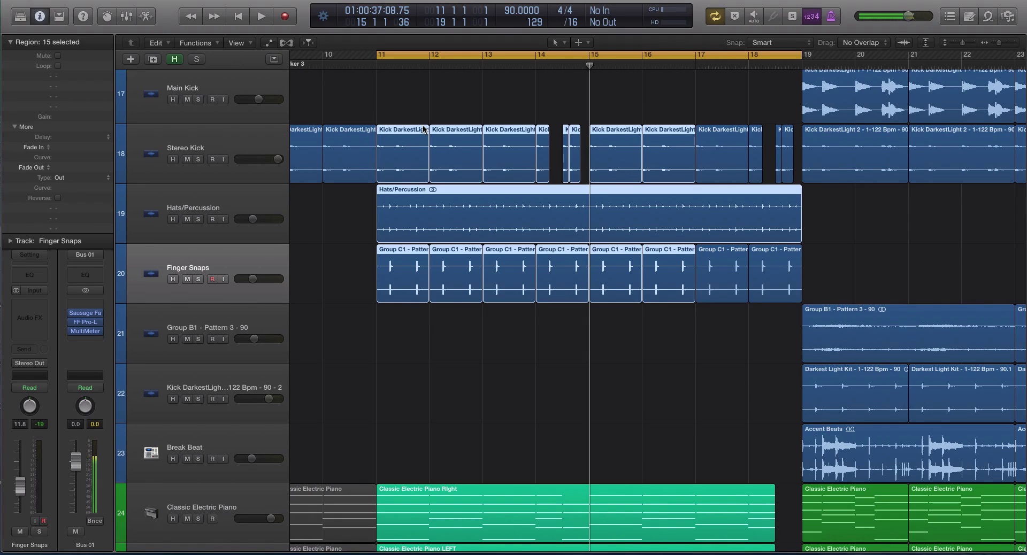
left_click_drag(396, 107, 805, 298)
left_click(747, 323)
left_click_drag(379, 107, 796, 337)
left_click(756, 325)
left_click(780, 326)
left_click_drag(819, 284, 377, 117)
left_click(565, 316)
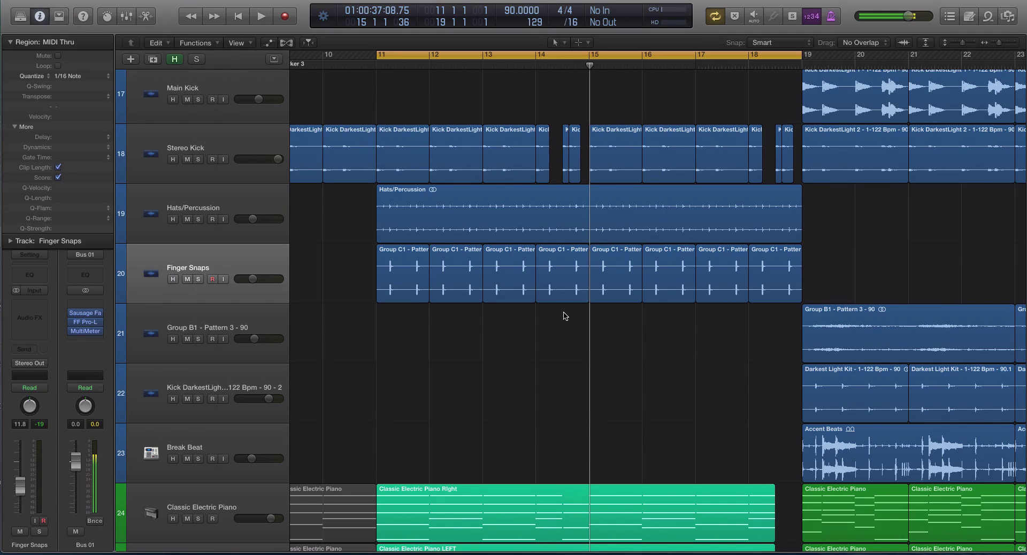
left_click_drag(721, 390, 389, 150)
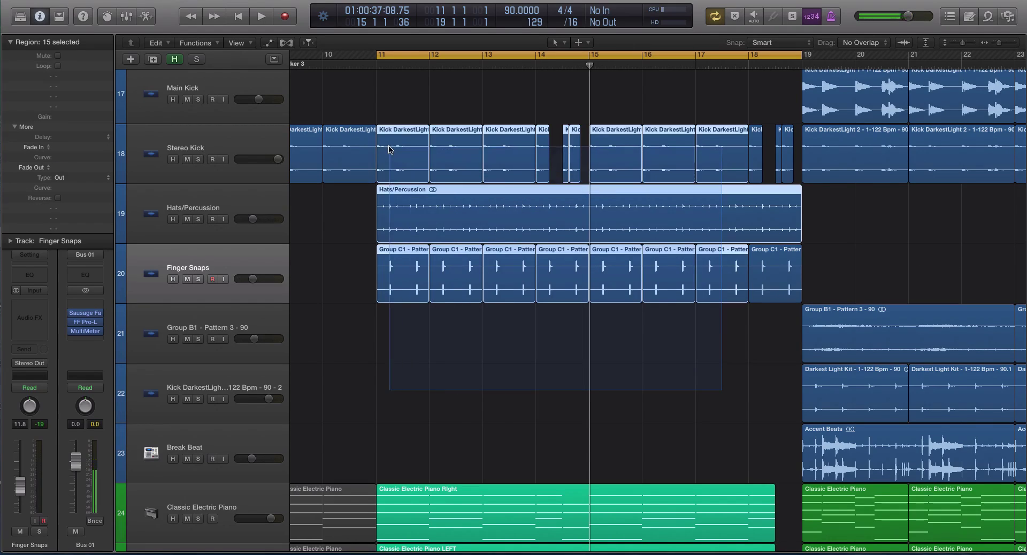
left_click(385, 117)
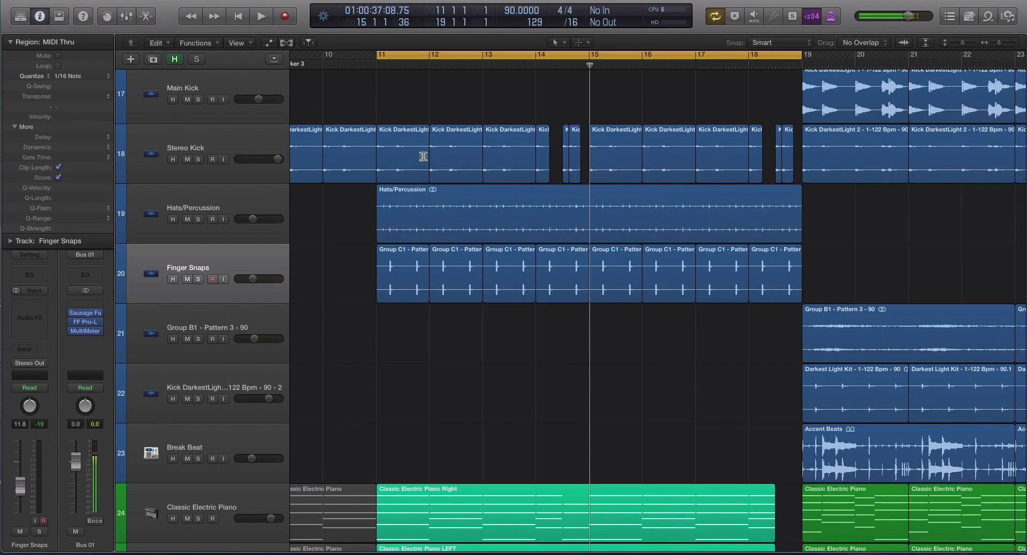
left_click_drag(381, 114, 701, 343)
left_click(701, 343)
left_click_drag(389, 116, 742, 323)
left_click(739, 322)
Open the audio device preferences and reposition the window over the arrangement.
left_click(51, 0)
mouse_move(56, 12)
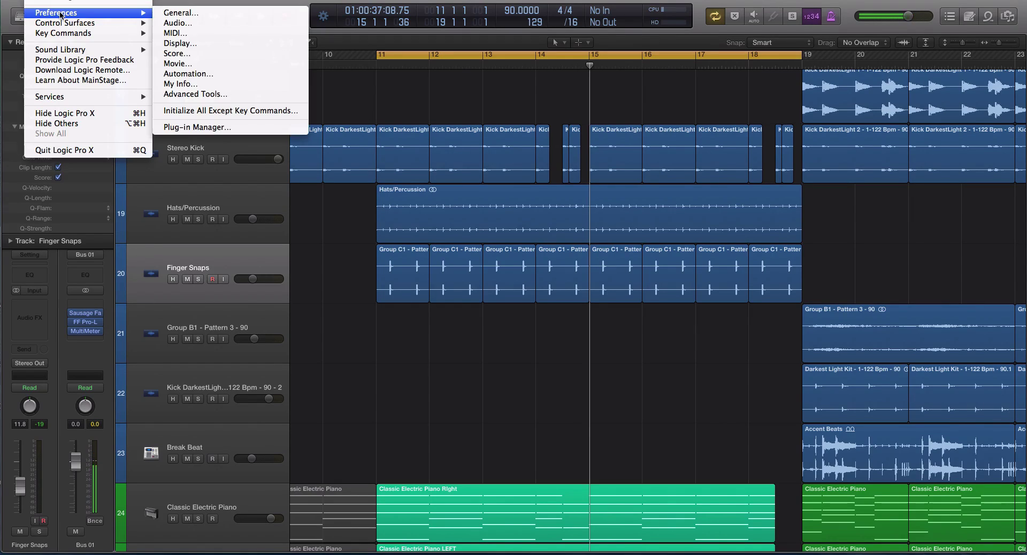
left_click(182, 26)
left_click_drag(543, 133, 608, 105)
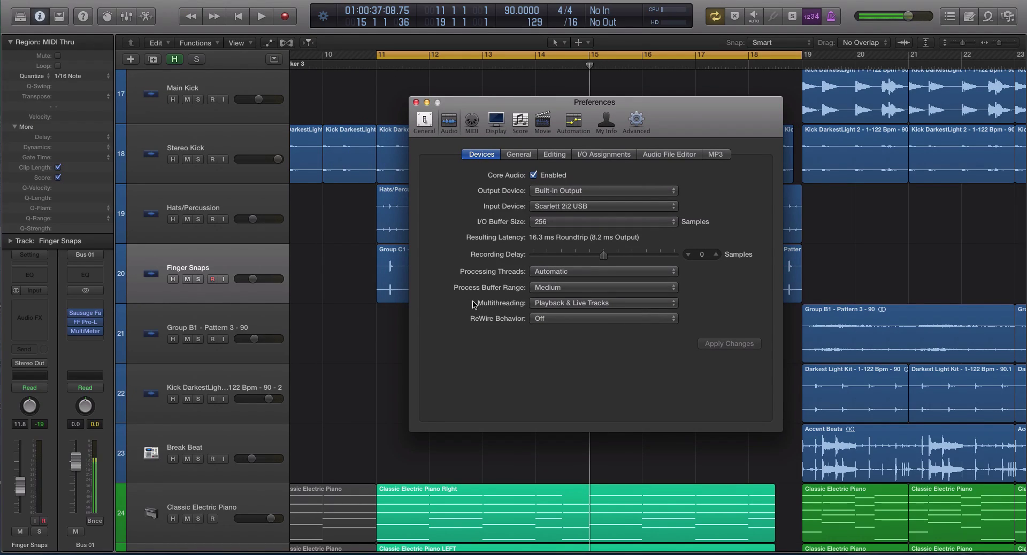
Inspect the Multithreading choices, leave Playback & Live Tracks selected, and close the preferences.
left_click(538, 303)
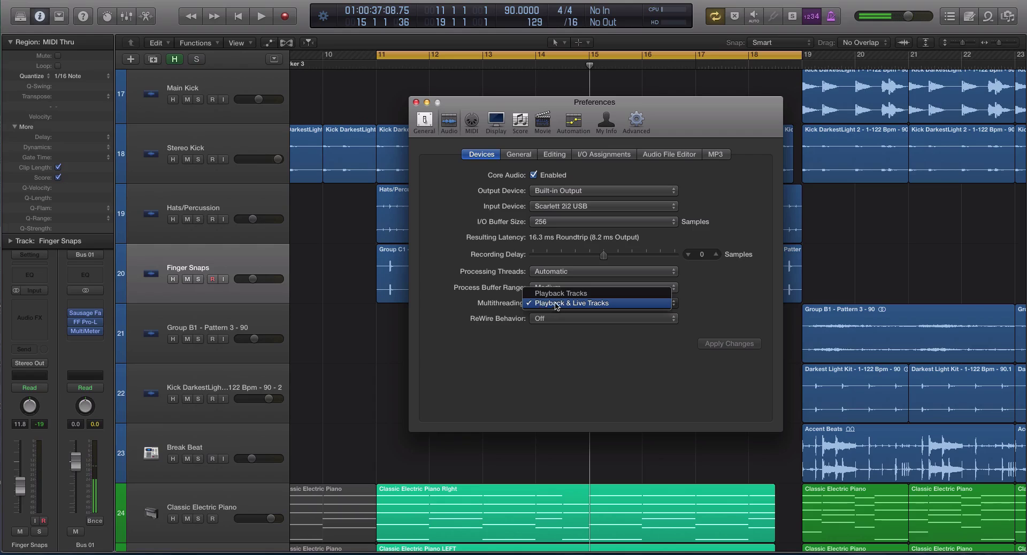
left_click(501, 302)
left_click(540, 303)
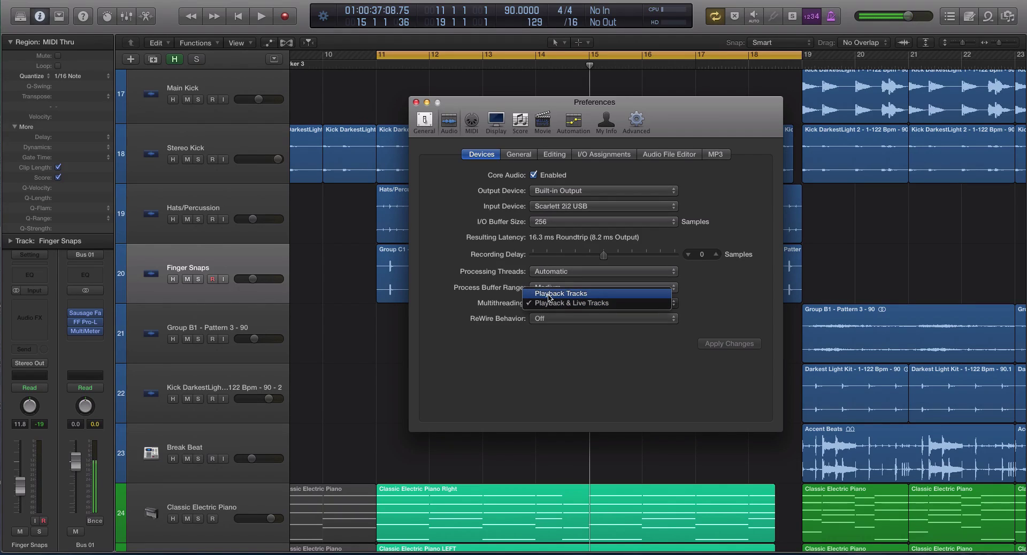
left_click(498, 300)
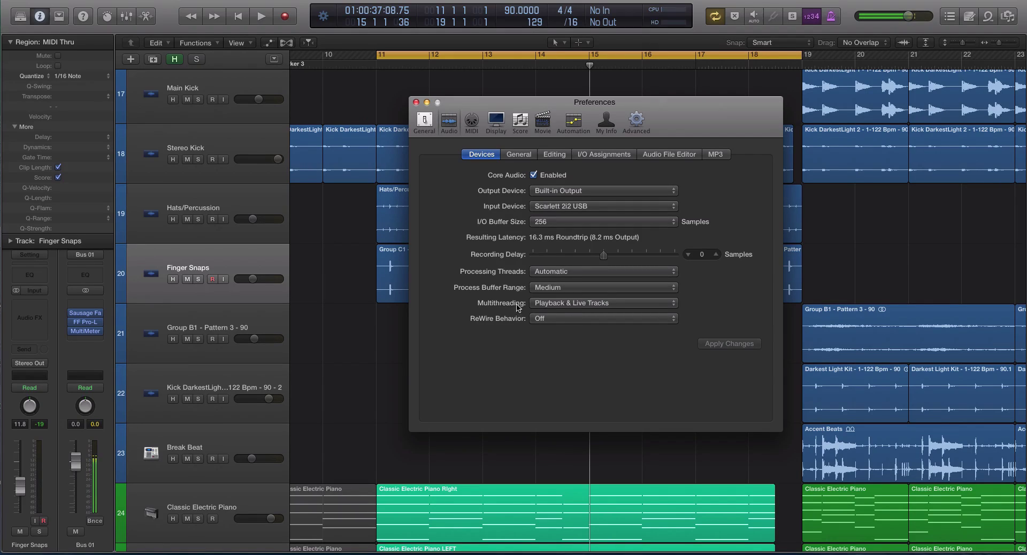
left_click(566, 305)
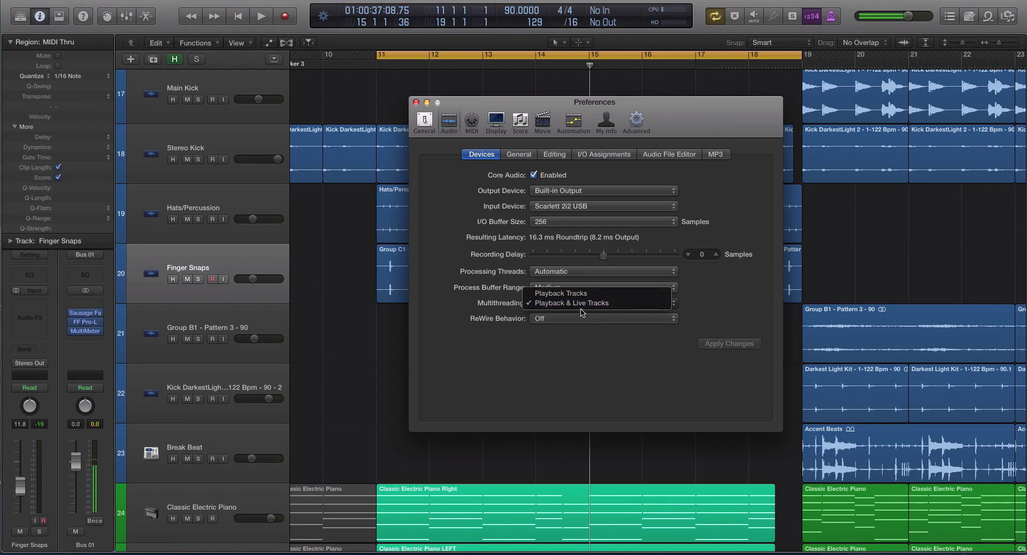
left_click(615, 363)
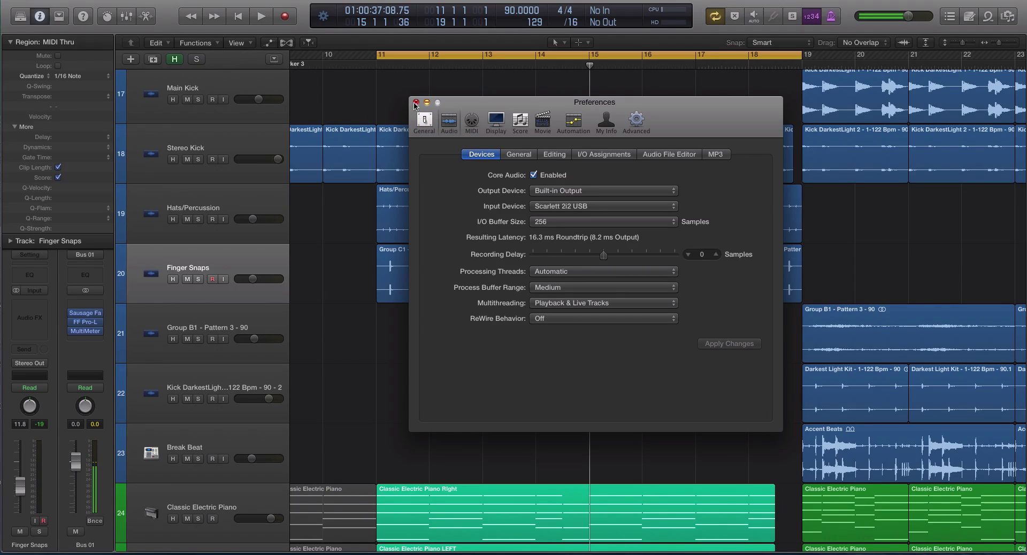
left_click(569, 304)
left_click(417, 103)
left_click(416, 102)
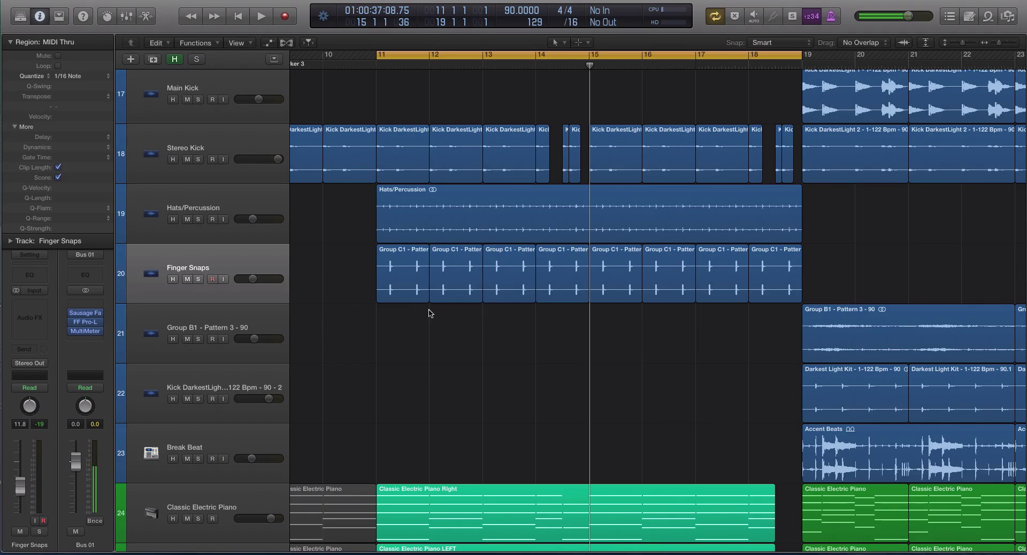
Open the Plug-In Manager and reposition its window over the arrangement.
left_click(48, 0)
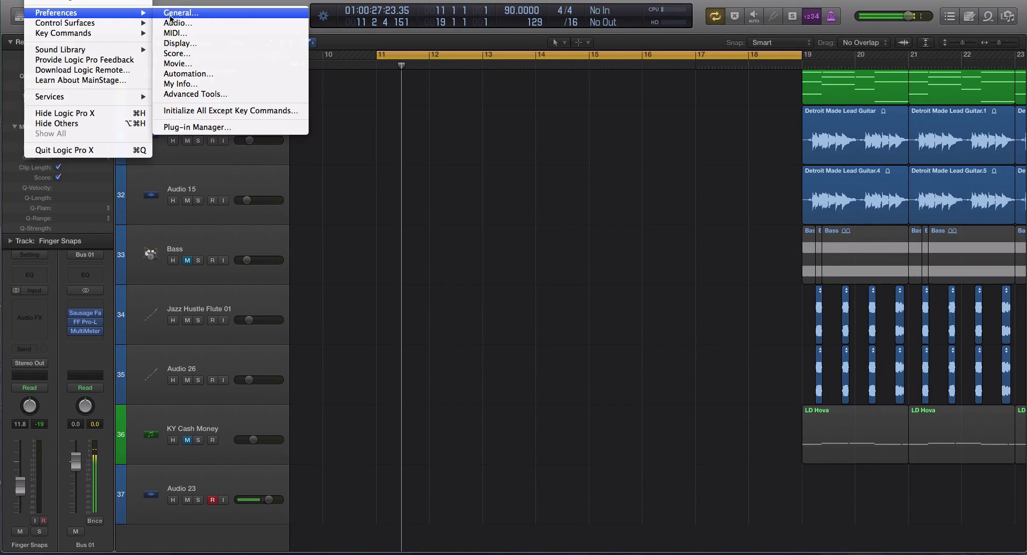
mouse_move(104, 12)
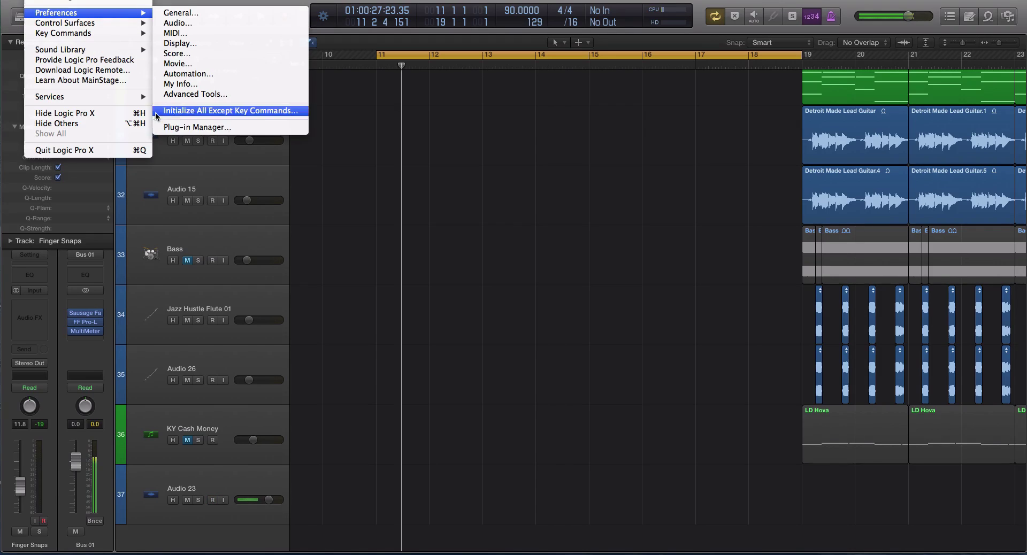
left_click(174, 130)
left_click_drag(371, 107, 372, 128)
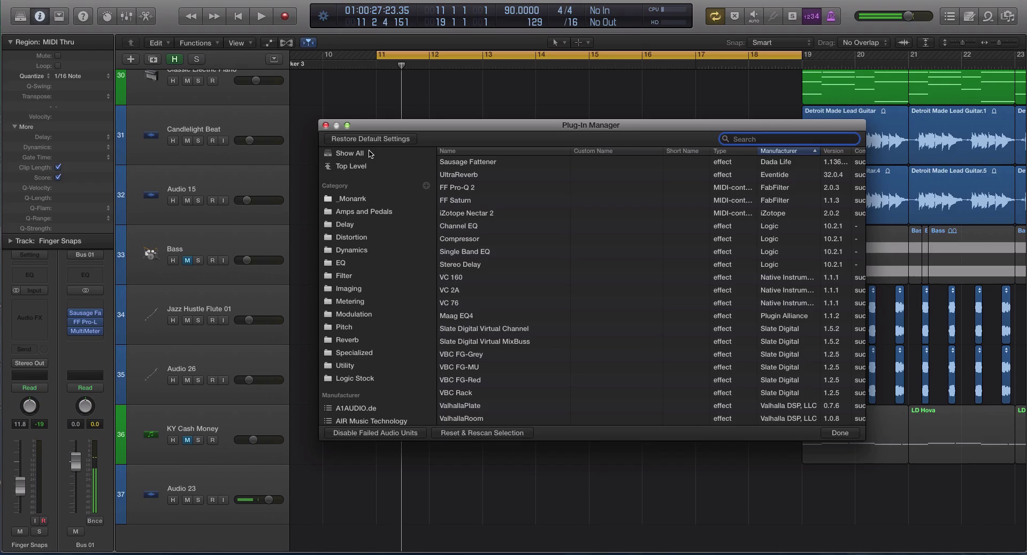
Browse the plug-ins assigned to the custom _Monarrk category in the Plug-In Manager.
left_click(342, 204)
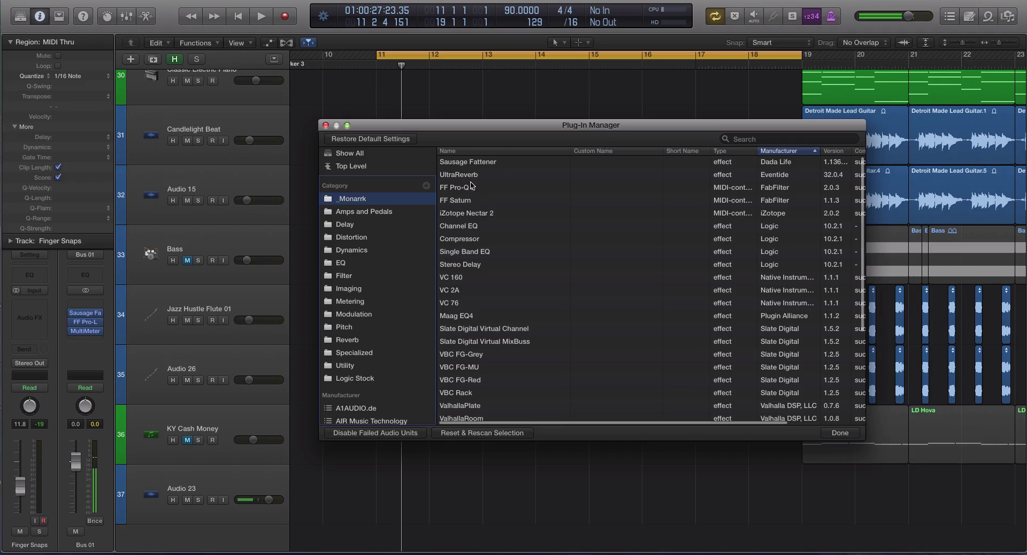
scroll(473, 194, "down", 3)
scroll(474, 193, "down", 5)
scroll(477, 196, "up", 10)
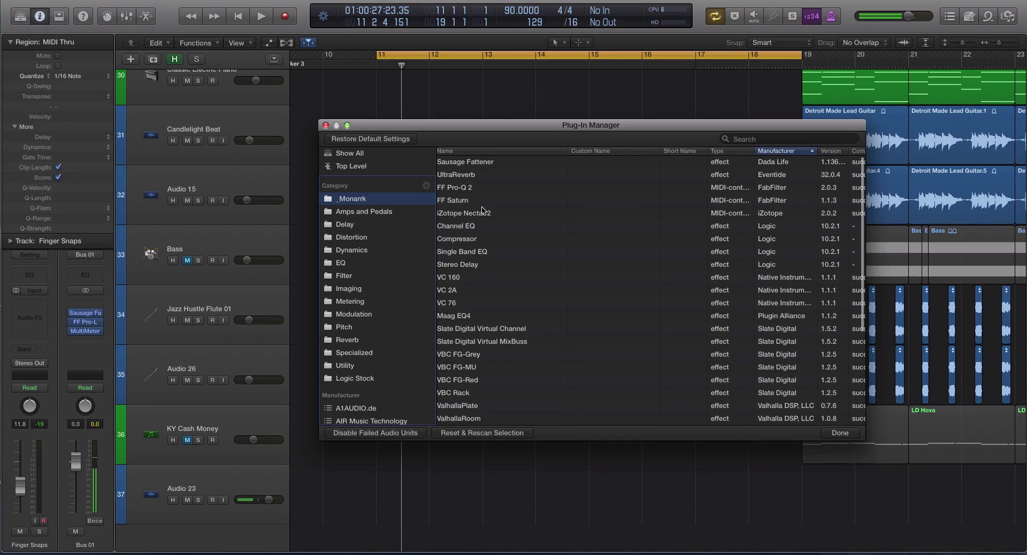
scroll(472, 272, "down", 1)
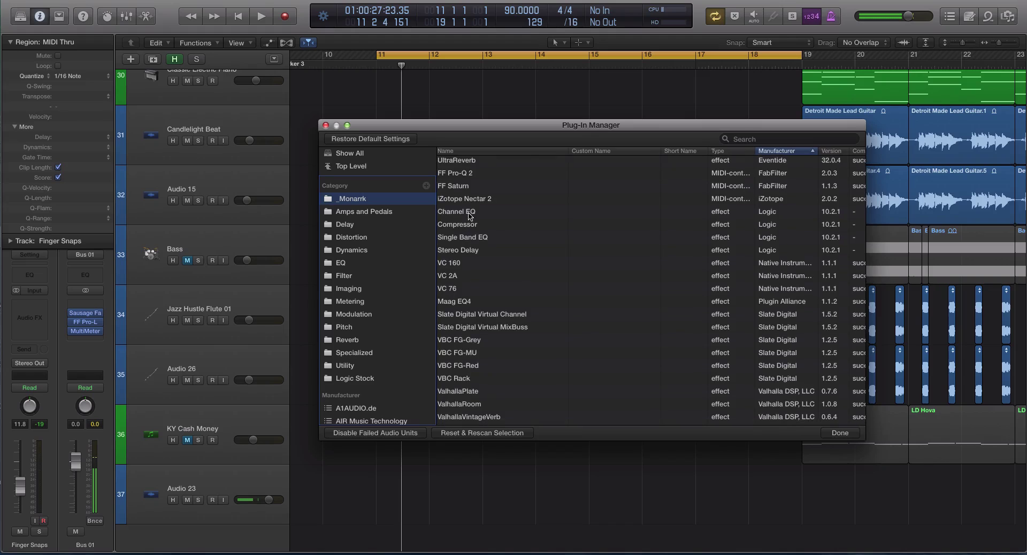
scroll(498, 266, "down", 5)
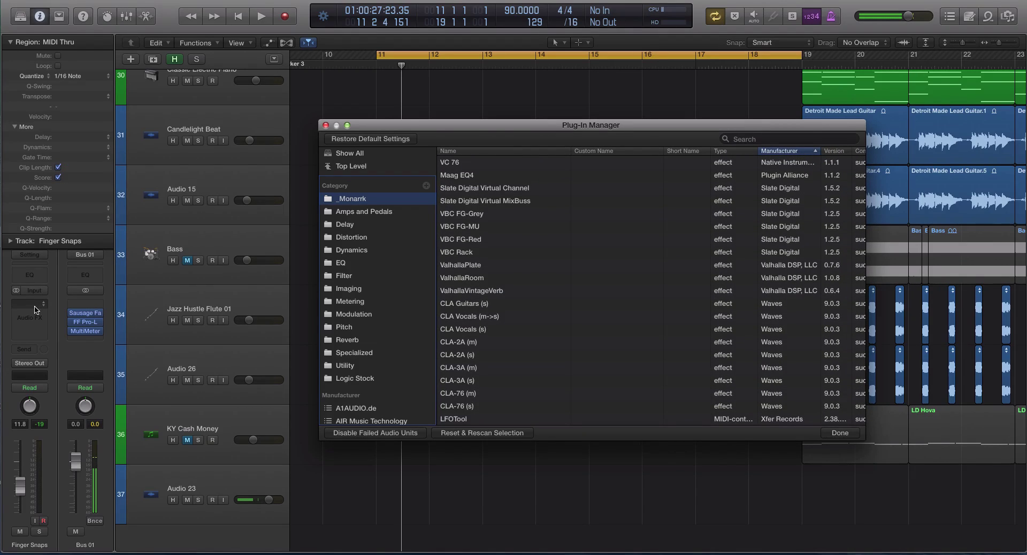
scroll(377, 236, "up", 2)
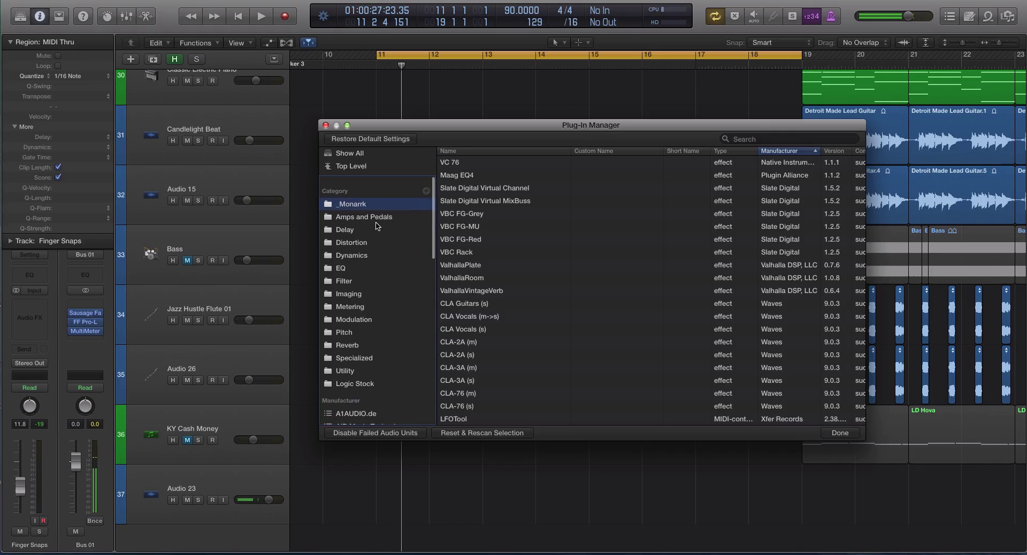
scroll(602, 295, "down", 2)
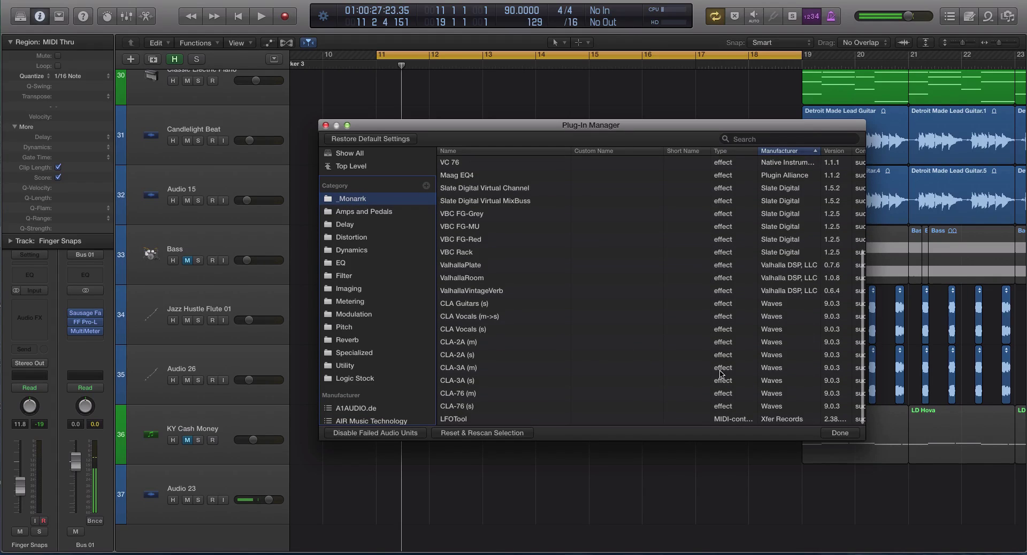
mouse_move(404, 127)
left_mouse_down()
mouse_move(520, 232)
mouse_move(402, 138)
left_mouse_up()
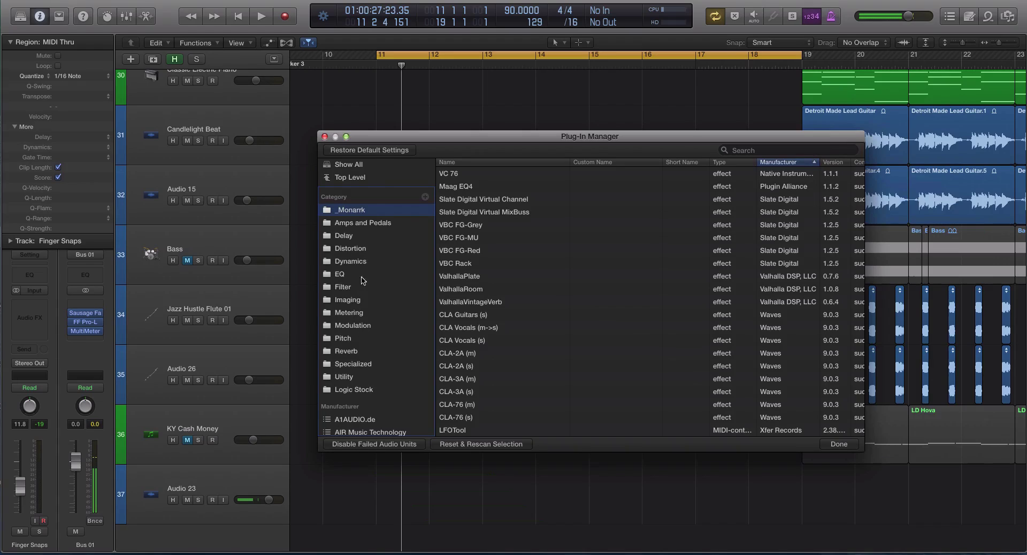
Rename the _Monarrk plug-in category as Echo Sound Works and close the Plug-In Manager.
double_click(344, 213)
key("Left")
key("Right")
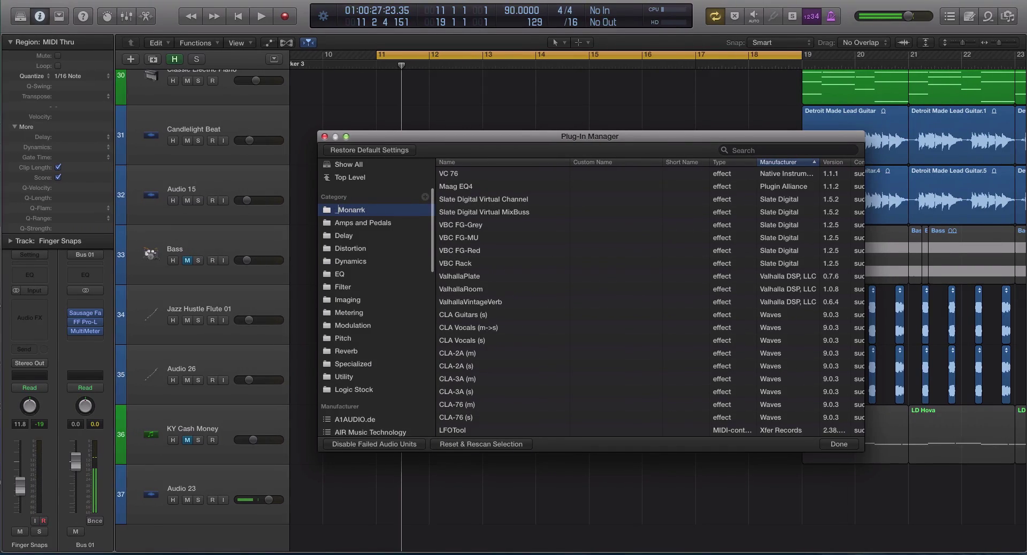
key("BackSpace")
key("Delete")
key("Delete")
key("Delete")
key("Delete")
key("Delete")
key("Delete")
key("Delete")
type("E")
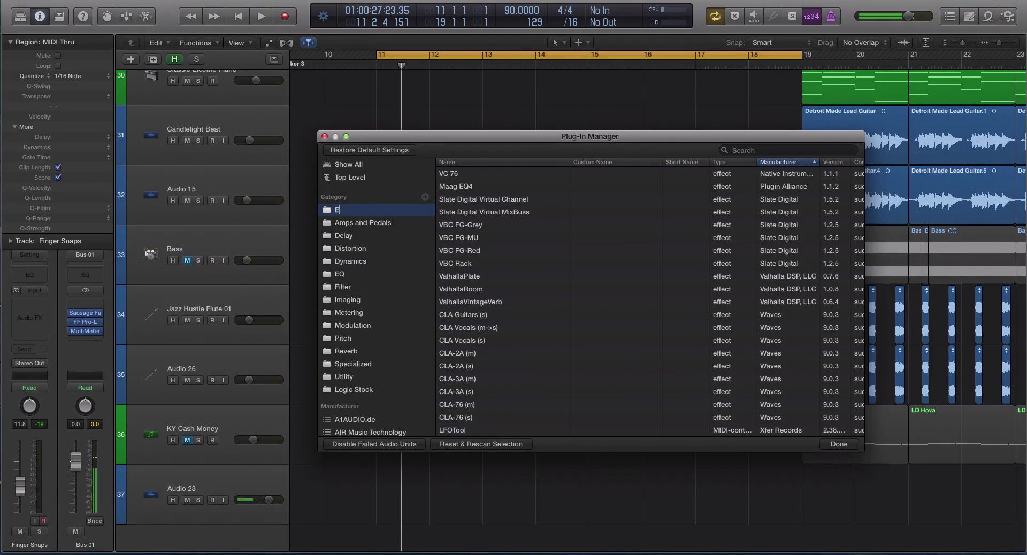
type("cho Sound Works")
key("Return")
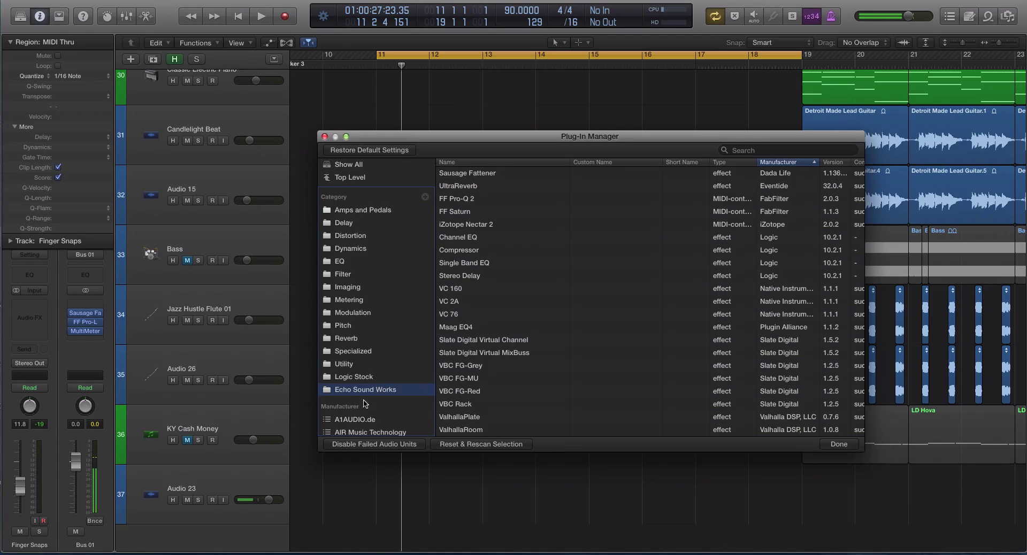
left_click(839, 445)
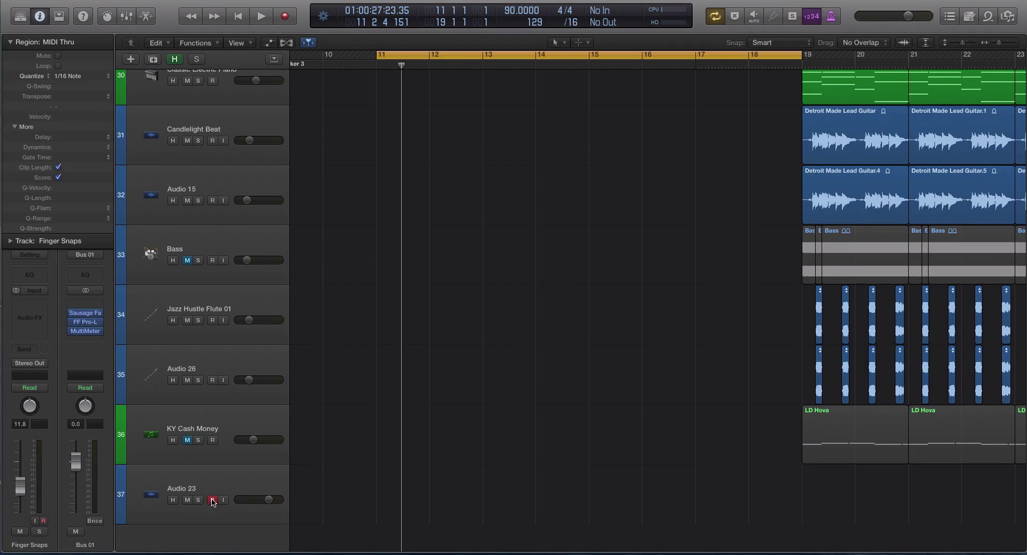
Browse the Echo Sound Works category from the Finger Snaps channel's empty audio effect slot without inserting a plug-in.
left_click(37, 303)
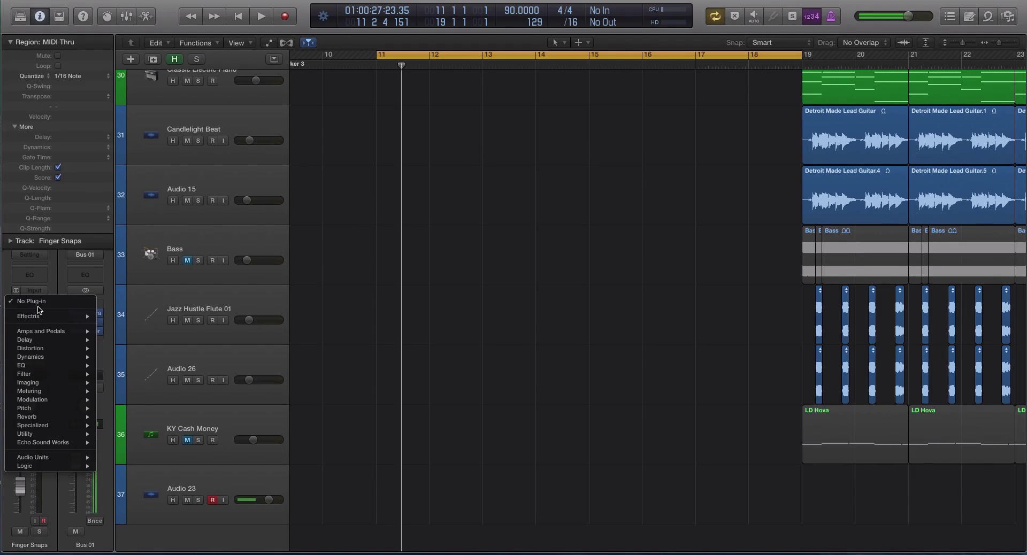
mouse_move(80, 443)
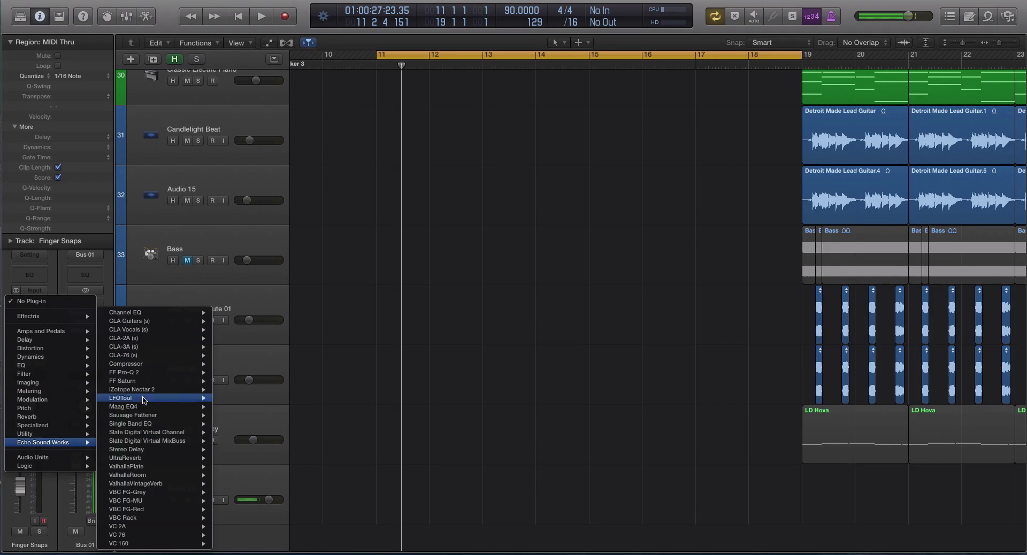
left_click(401, 302)
Move the Echo Sound Works category above Amps and Pedals in the Plug-In Manager and close the manager.
left_click(49, 0)
mouse_move(72, 11)
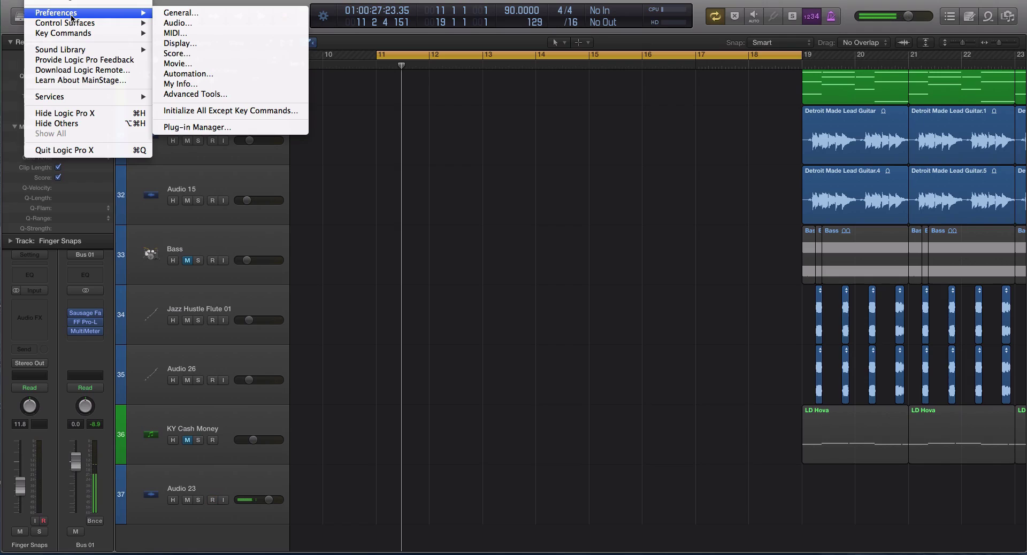
left_click(220, 128)
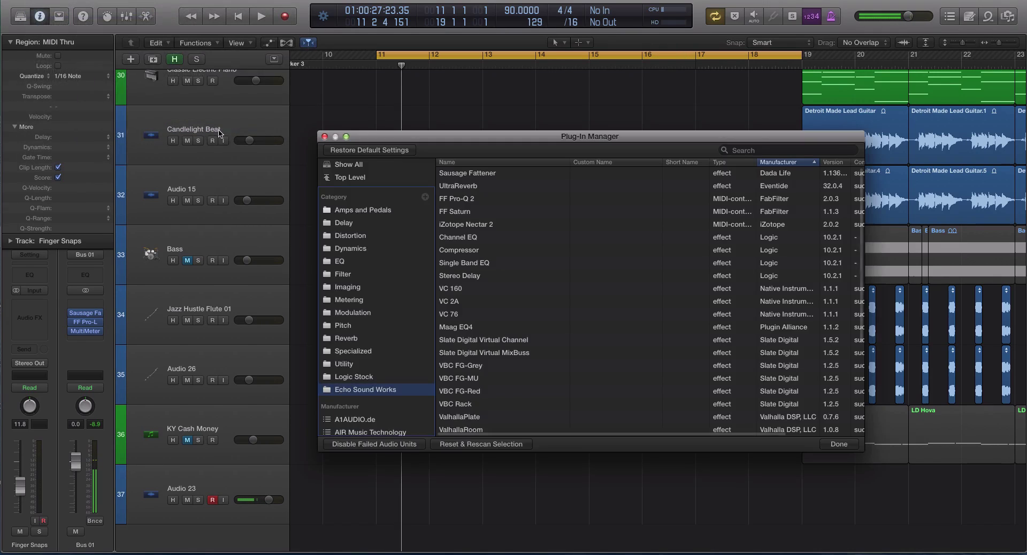
left_click_drag(355, 390, 338, 210)
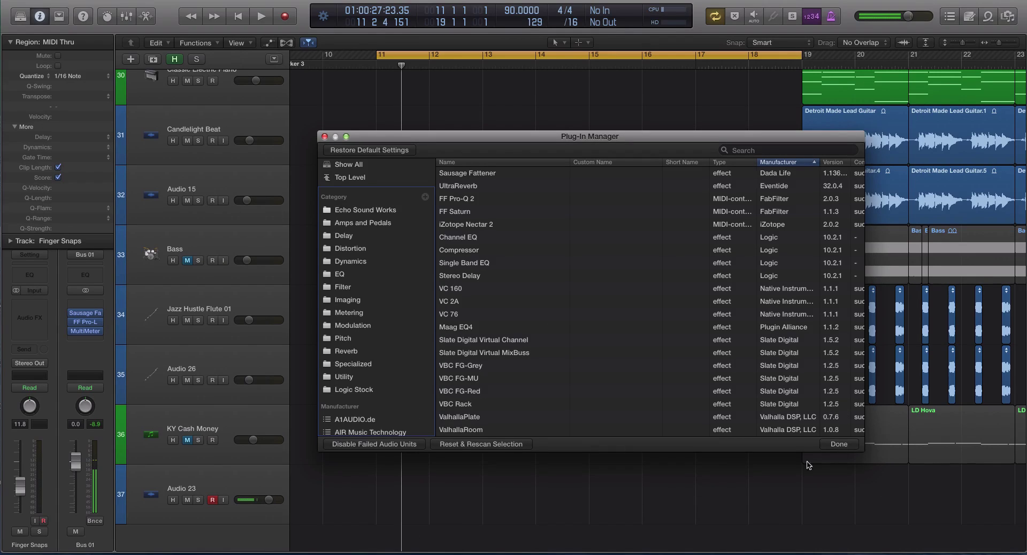
left_click(837, 445)
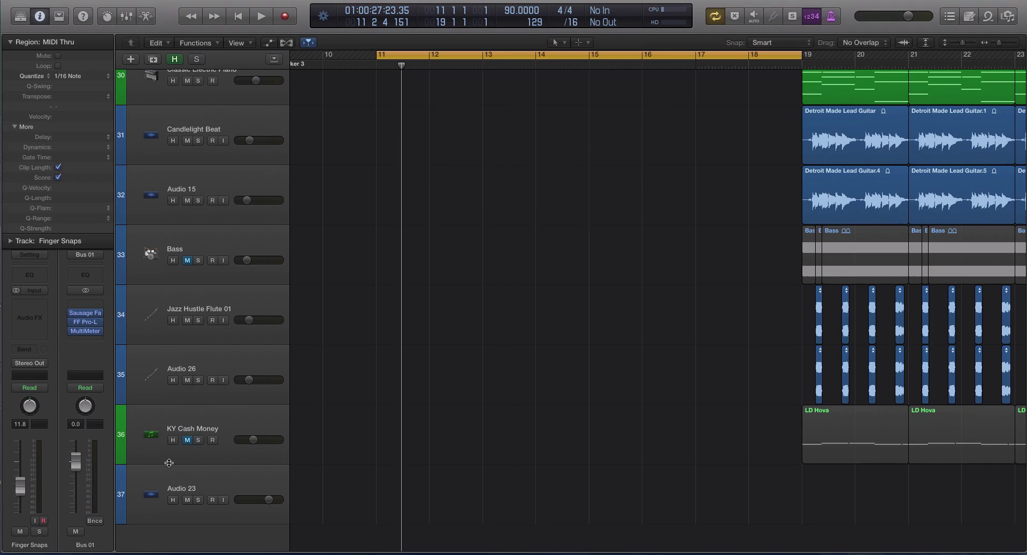
Browse the Echo Sound Works effects available for the record-enabled Audio 23 track without inserting any plug-in.
left_click(213, 500)
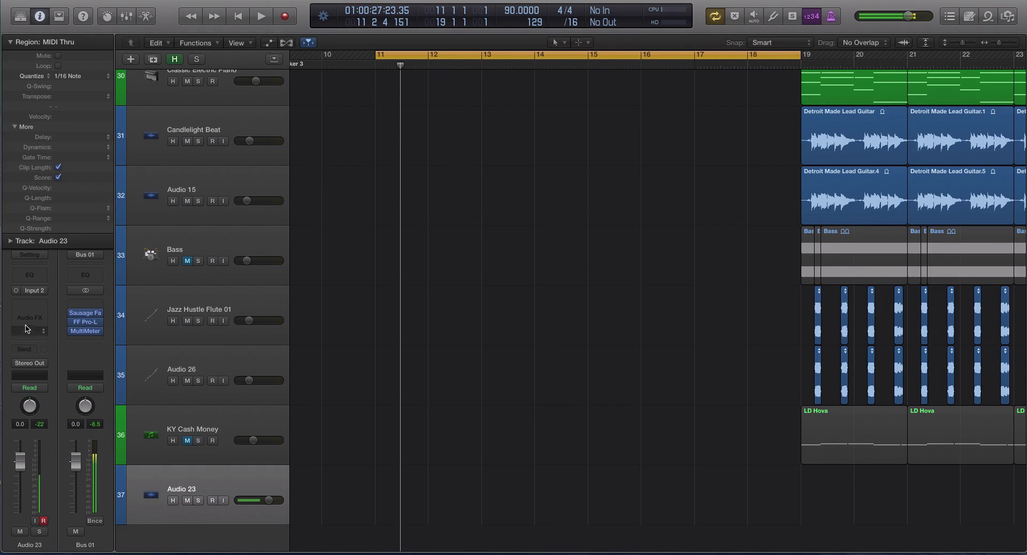
left_click(27, 311)
mouse_move(54, 331)
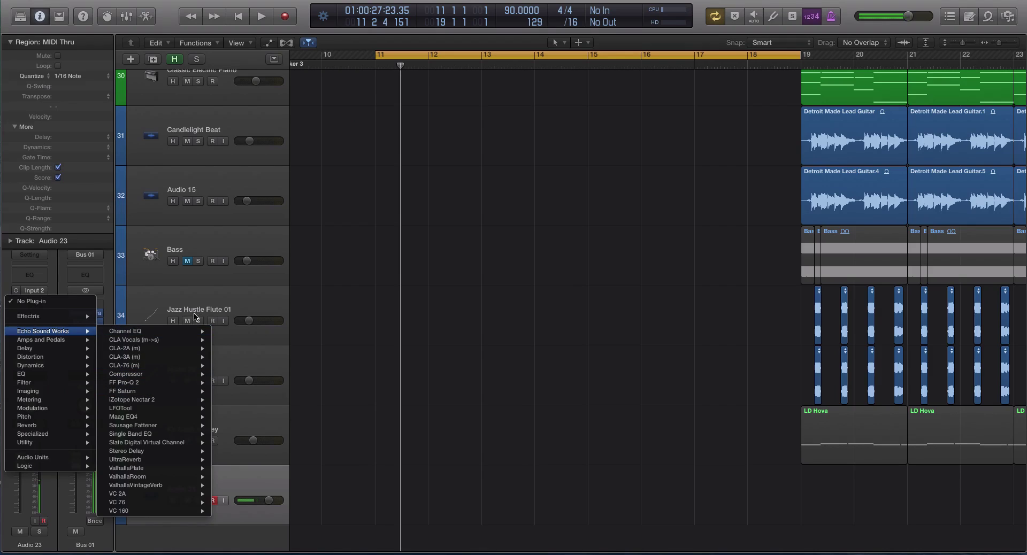
mouse_move(144, 333)
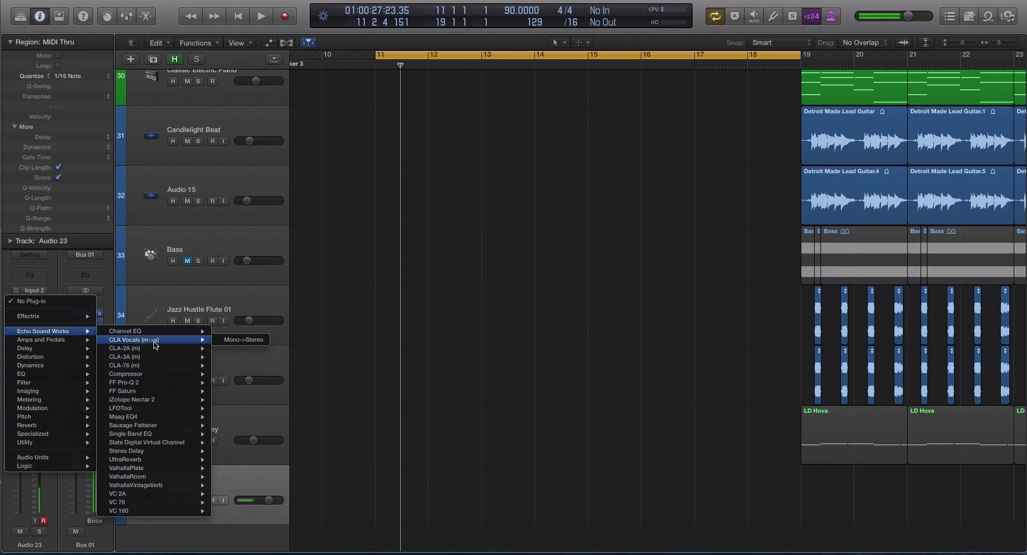
left_click(288, 342)
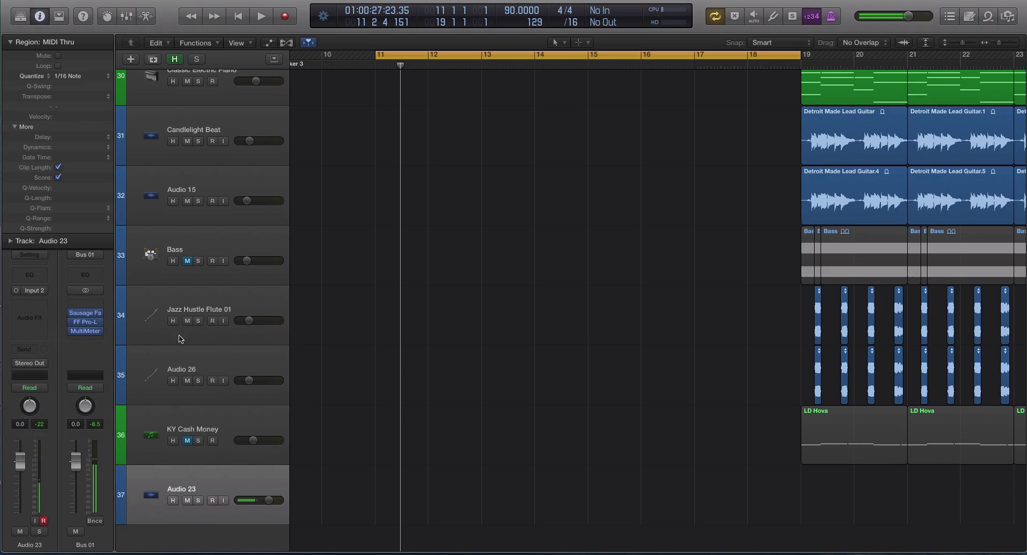
left_click(38, 307)
left_click(466, 313)
left_click(199, 430)
left_click(214, 479)
left_click(227, 452)
left_click(241, 475)
Select the Electric Guitar, Hats/Percussion and Finger Snaps tracks one after another, ending on Finger Snaps.
scroll(463, 413, "up", 10)
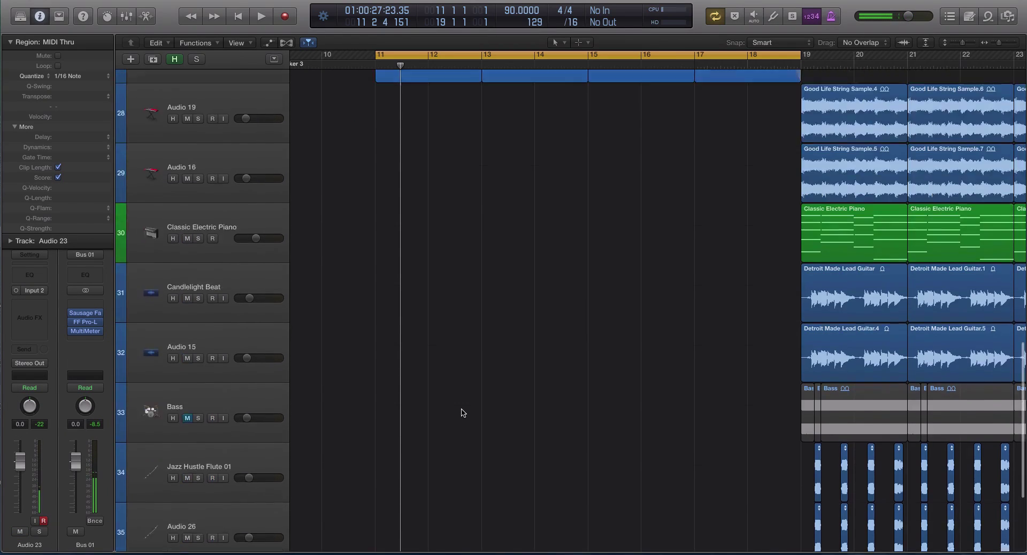
scroll(462, 413, "down", 5)
scroll(463, 413, "up", 4)
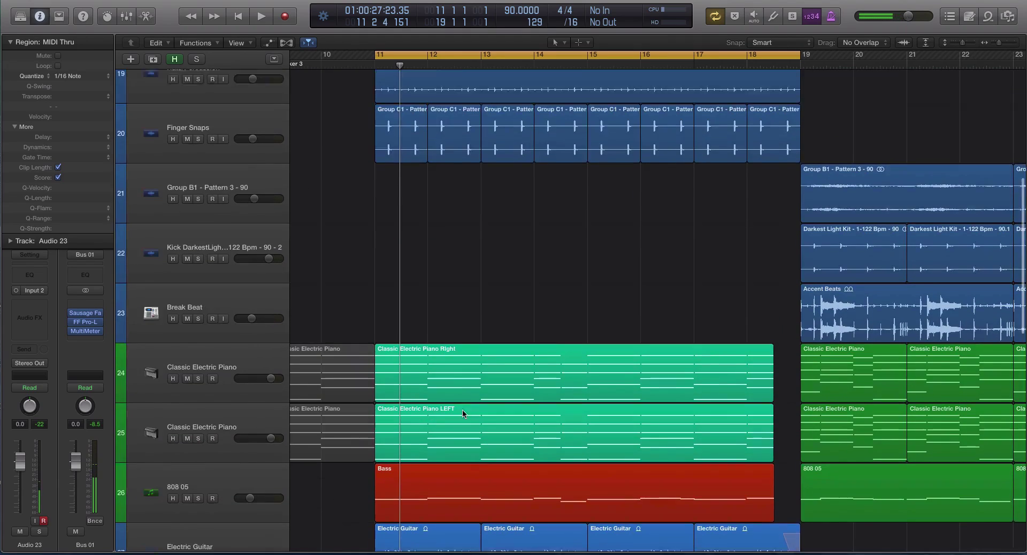
scroll(462, 413, "down", 4)
left_click(267, 395)
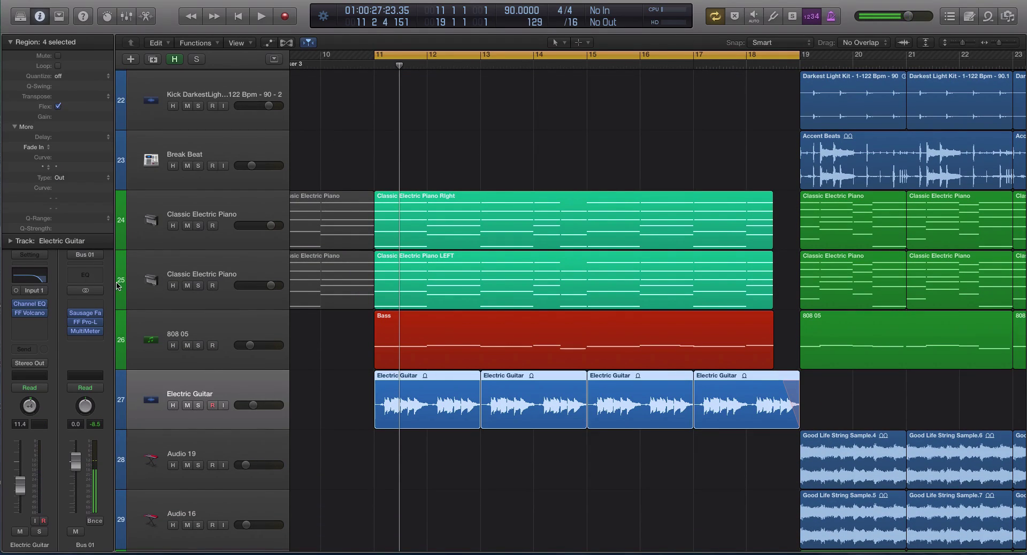
scroll(192, 294, "up", 5)
left_click(197, 150)
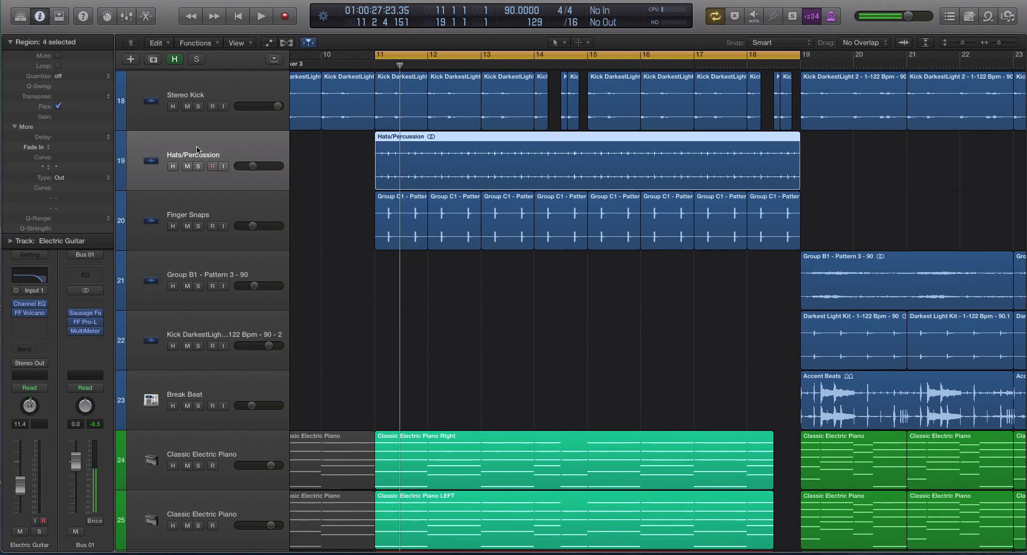
left_click(223, 216)
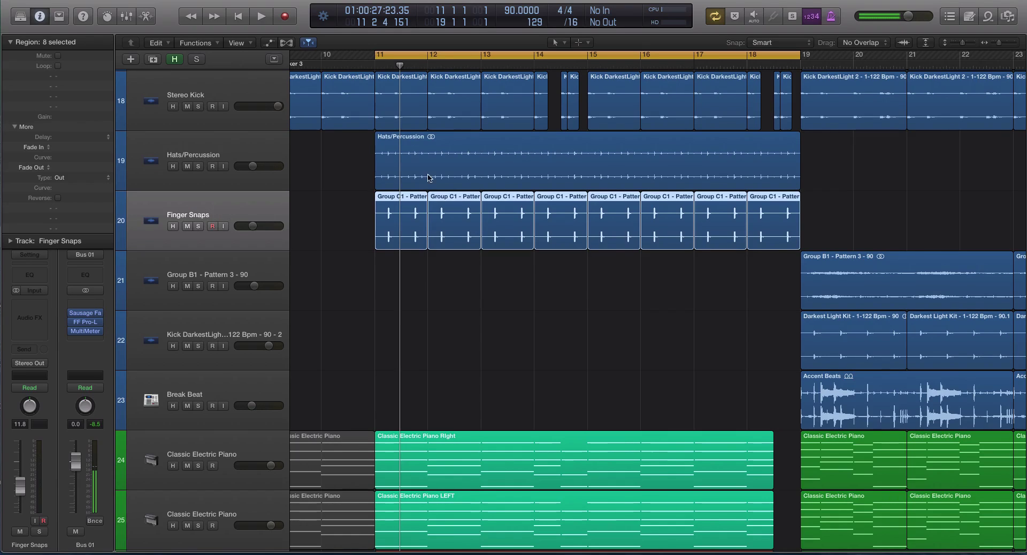
Select the Stereo Kick, Hats/Percussion and Finger Snaps regions from bar 11 to 19 and play the section briefly.
scroll(428, 178, "up", 1)
left_click_drag(389, 96, 784, 281)
key("super+Up")
scroll(599, 334, "down", 2)
key("space")
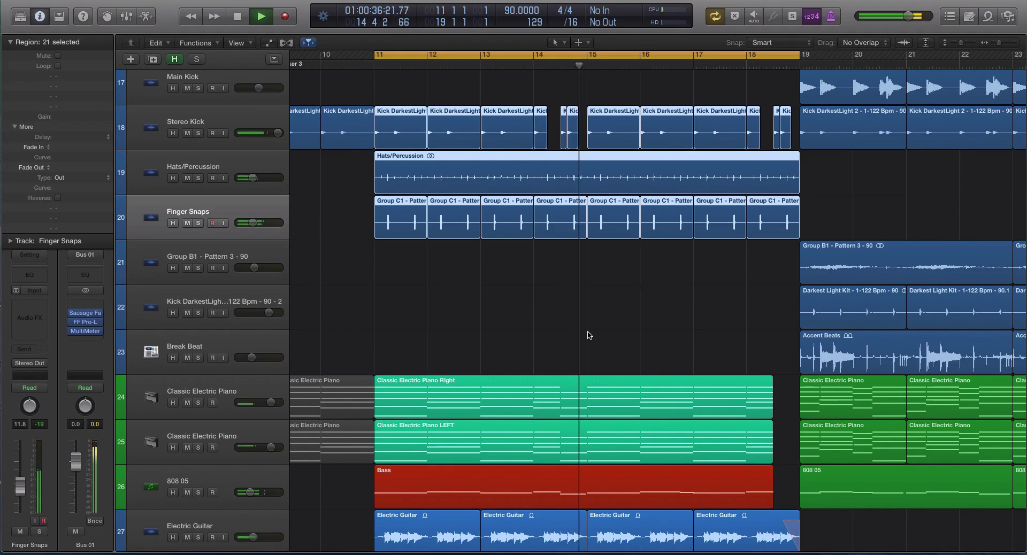
key("space")
Select the Hats/Percussion track with its region and toggle solo mode on and off.
left_click_drag(384, 91, 591, 255)
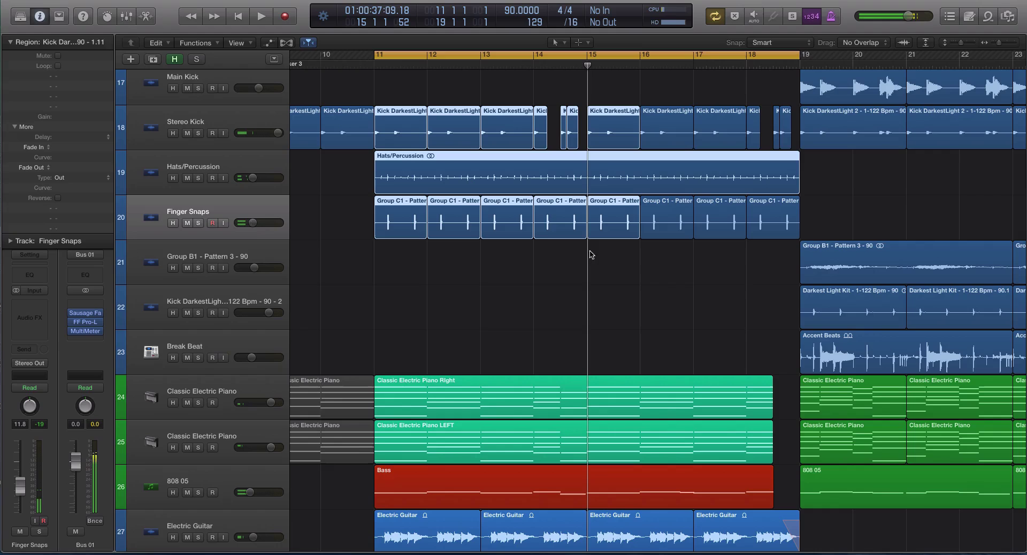
left_click(233, 160)
key("ctrl+s")
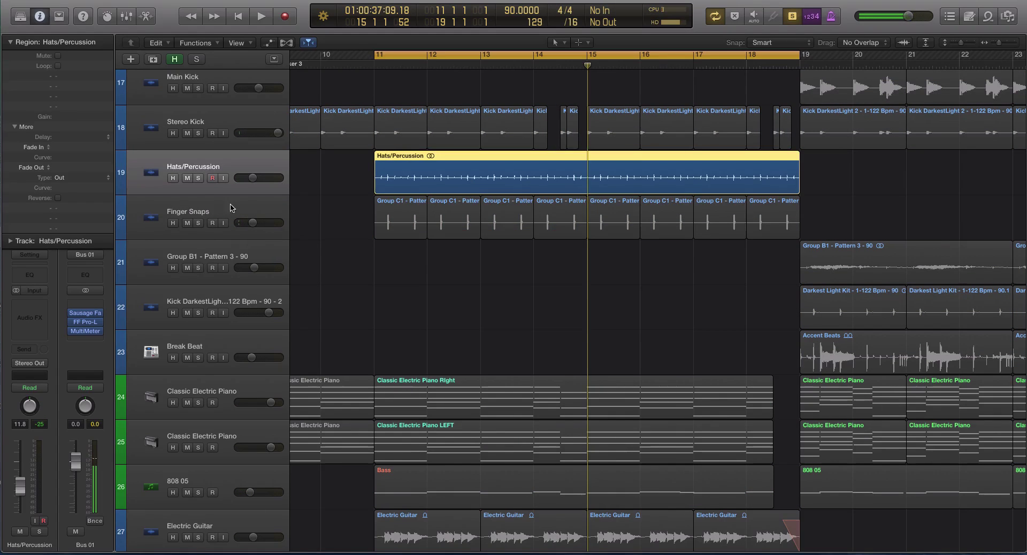
left_click(230, 208)
left_click(226, 163)
key("ctrl+s")
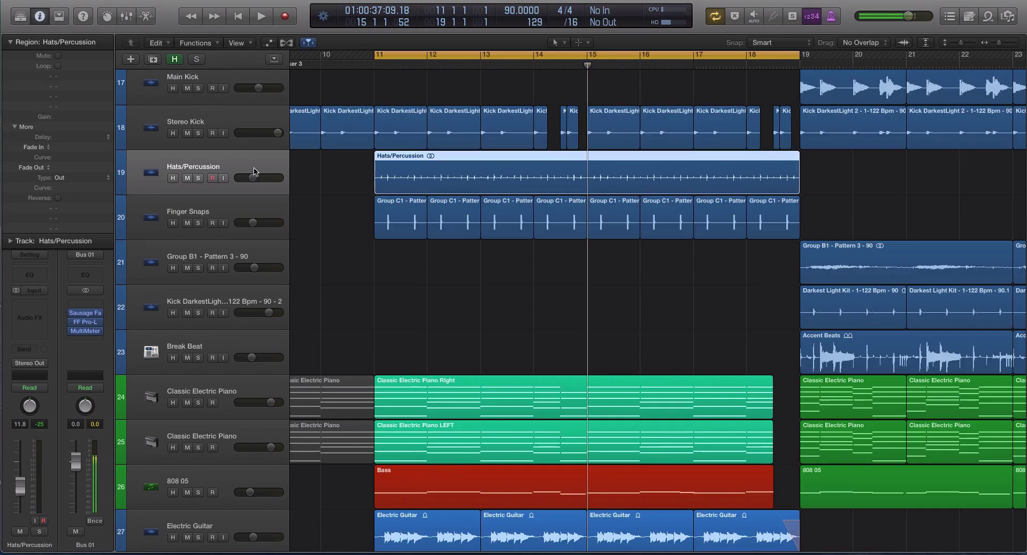
Solo the Hats/Percussion region, listen to it from bar 11, and turn solo off again.
key("ctrl+s")
key("space")
scroll(395, 241, "up", 3)
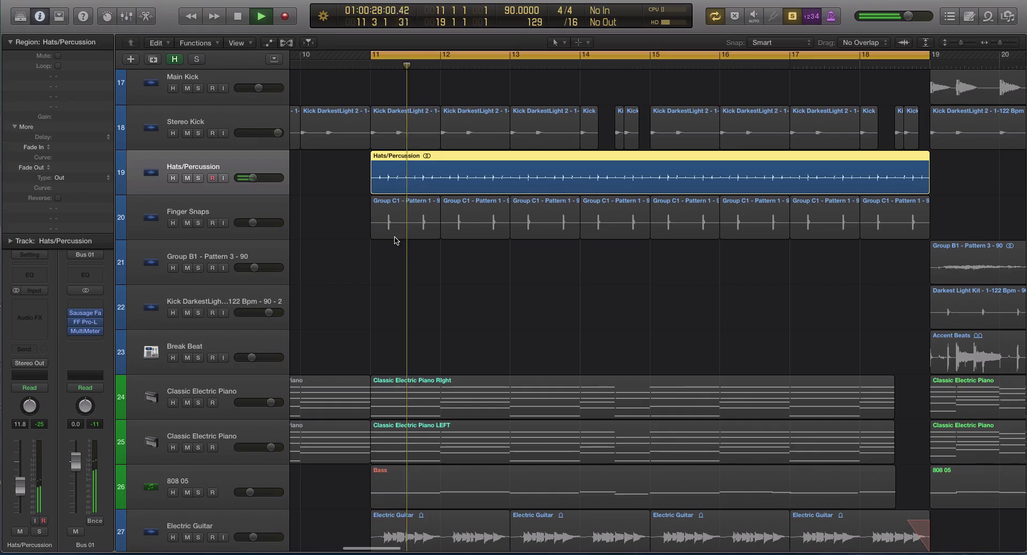
key("space")
key("ctrl+s")
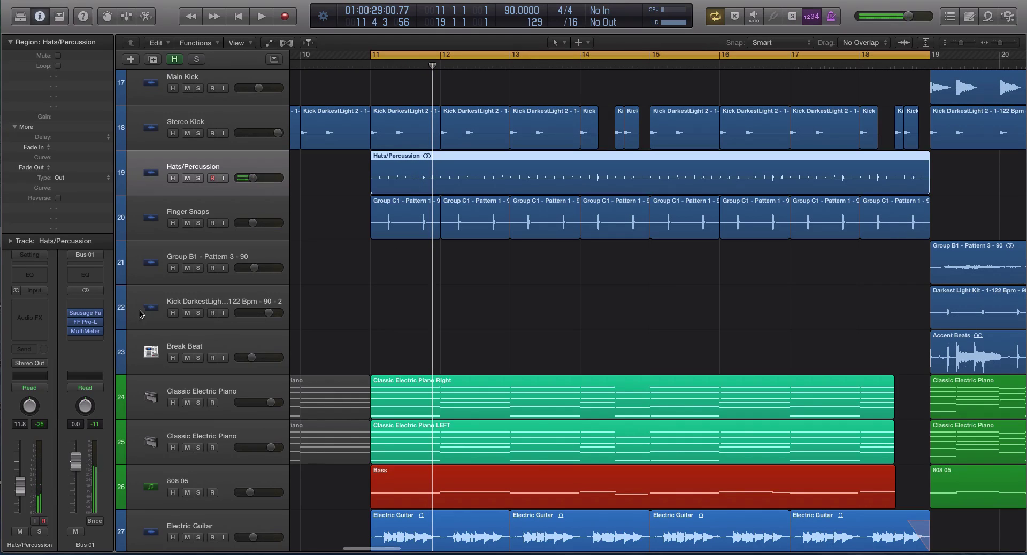
key("space")
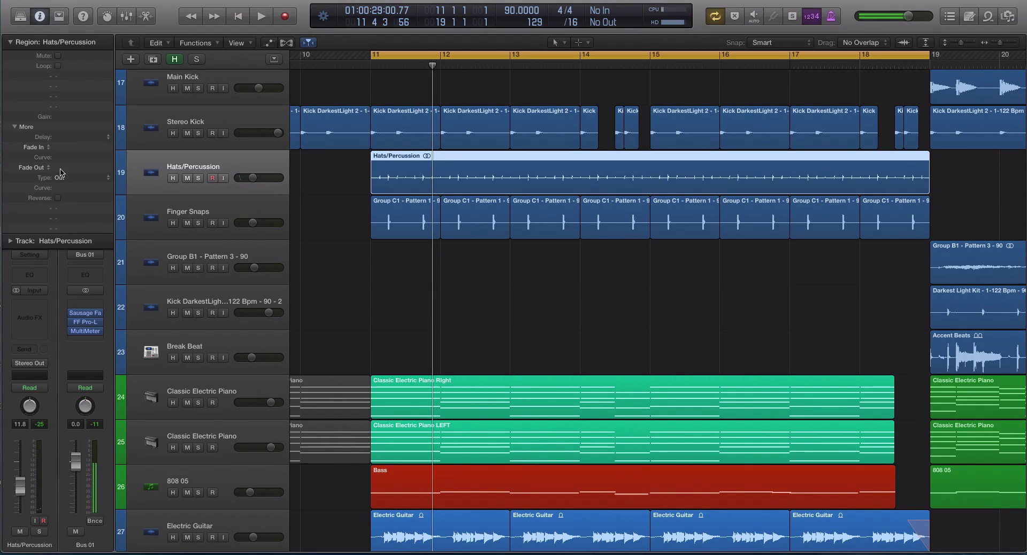
Insert a Channel EQ on the Hats/Percussion track, enable its low-cut band, and move the EQ window below the Finger Snaps regions.
left_click(28, 277)
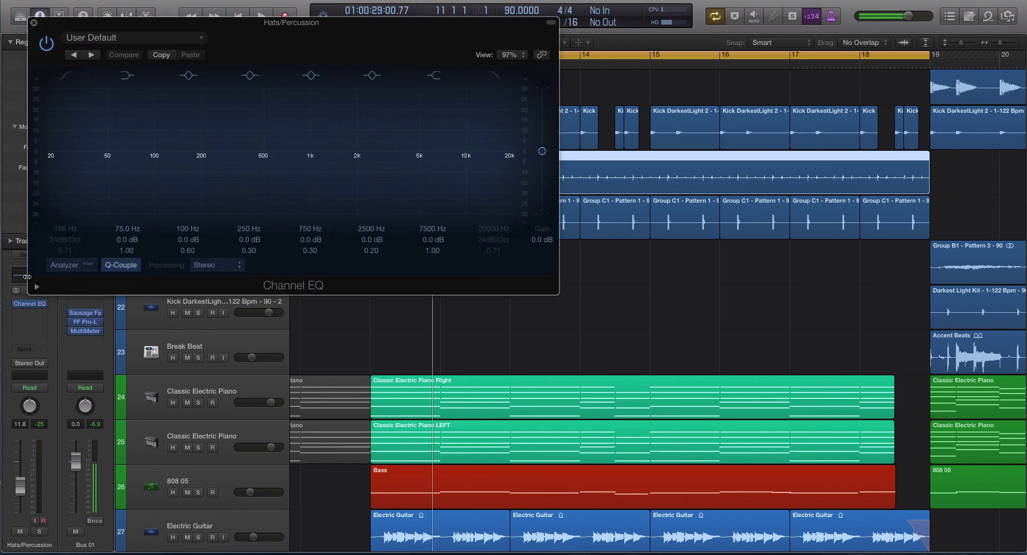
left_click(62, 77)
mouse_move(93, 30)
left_mouse_down()
mouse_move(393, 117)
mouse_move(519, 191)
left_mouse_up()
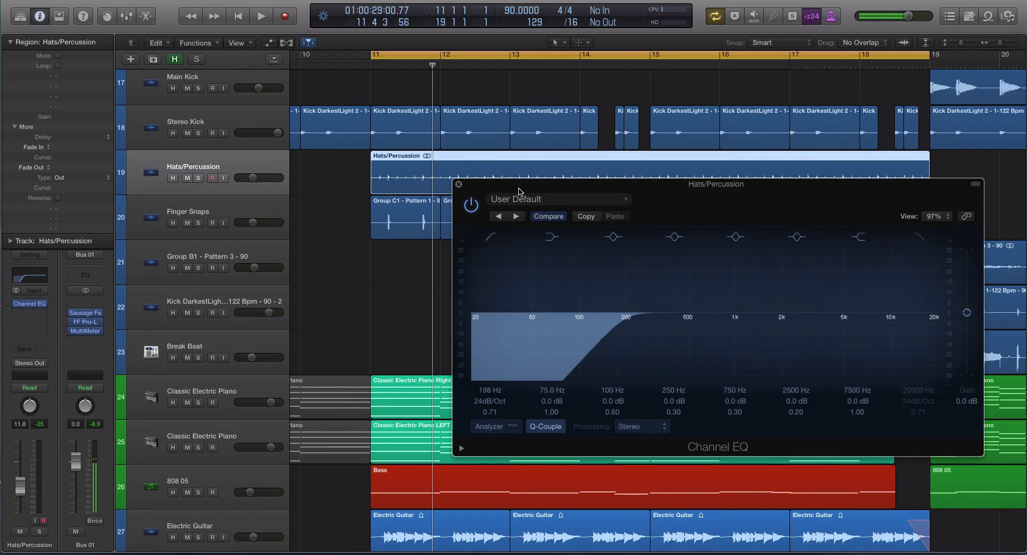
left_click_drag(519, 191, 438, 258)
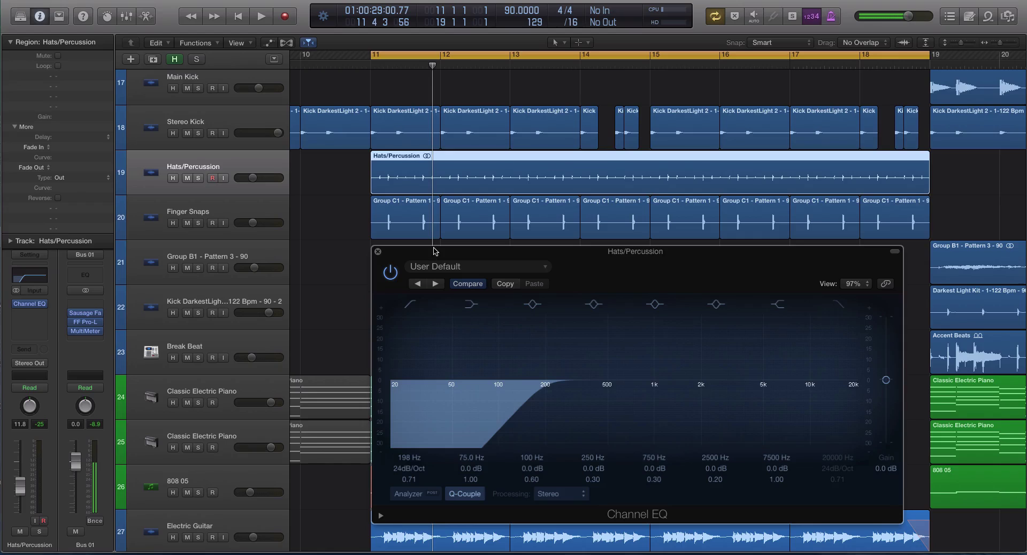
Close the Channel EQ window and remove the plug-in from the Hats/Percussion track.
left_click(221, 211)
left_click(226, 168)
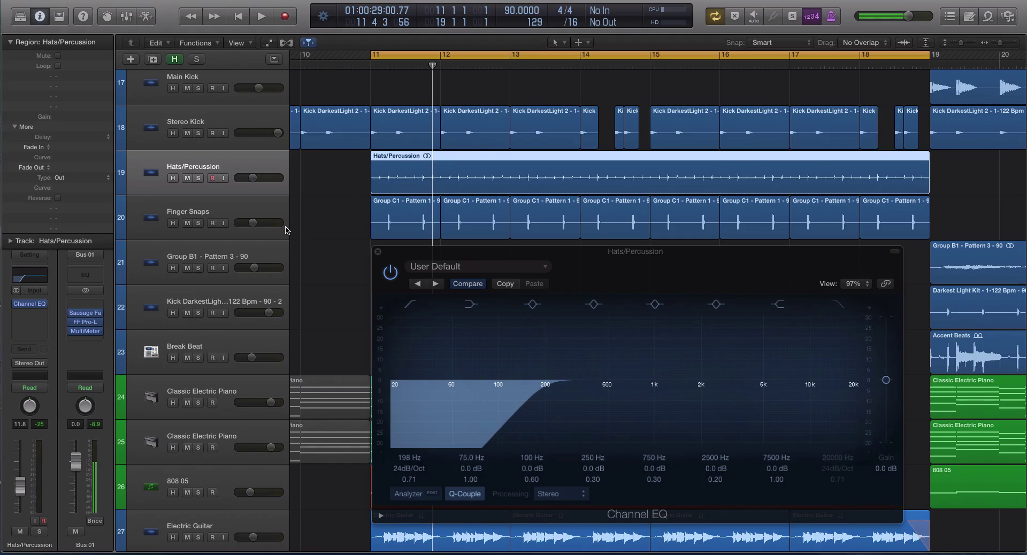
left_click_drag(384, 252, 383, 247)
left_click(377, 249)
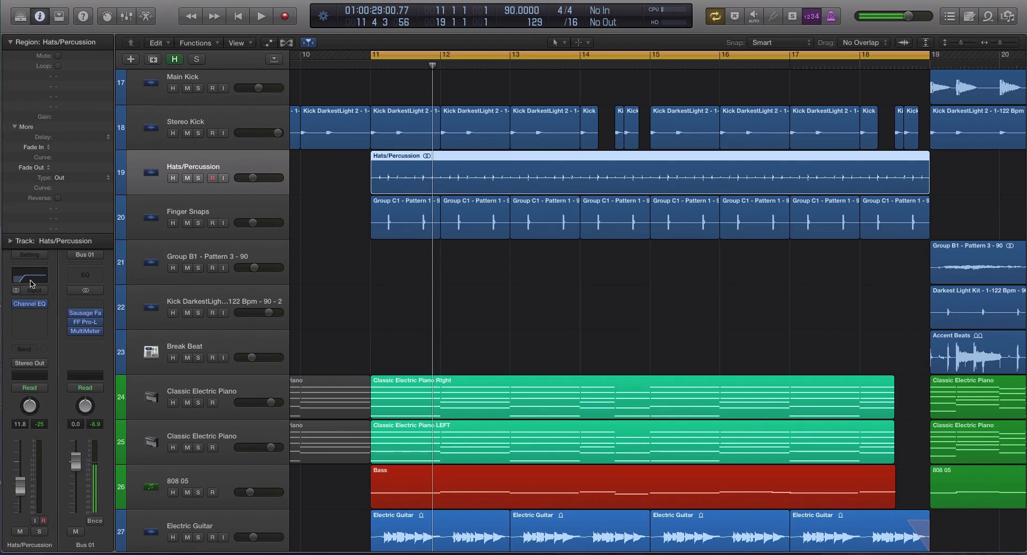
left_click(44, 304)
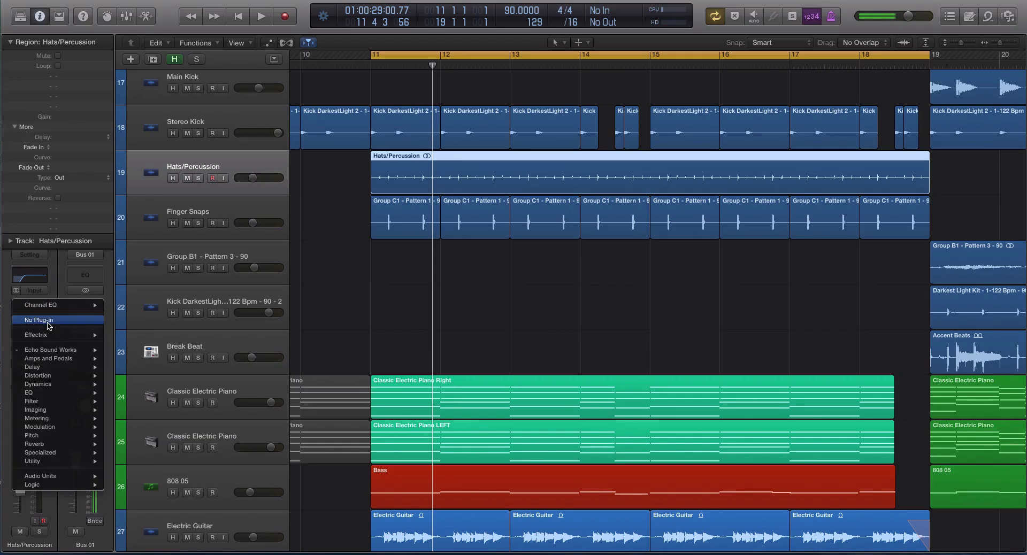
left_click(48, 323)
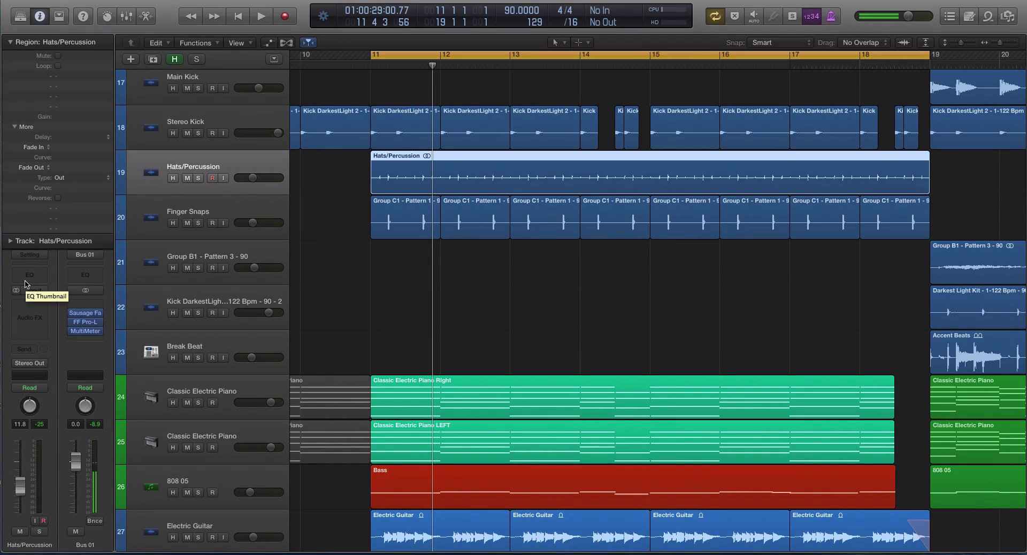
Insert a Linear Phase EQ on the Hats/Percussion track, close its window, and remove the plug-in again.
left_click(32, 279)
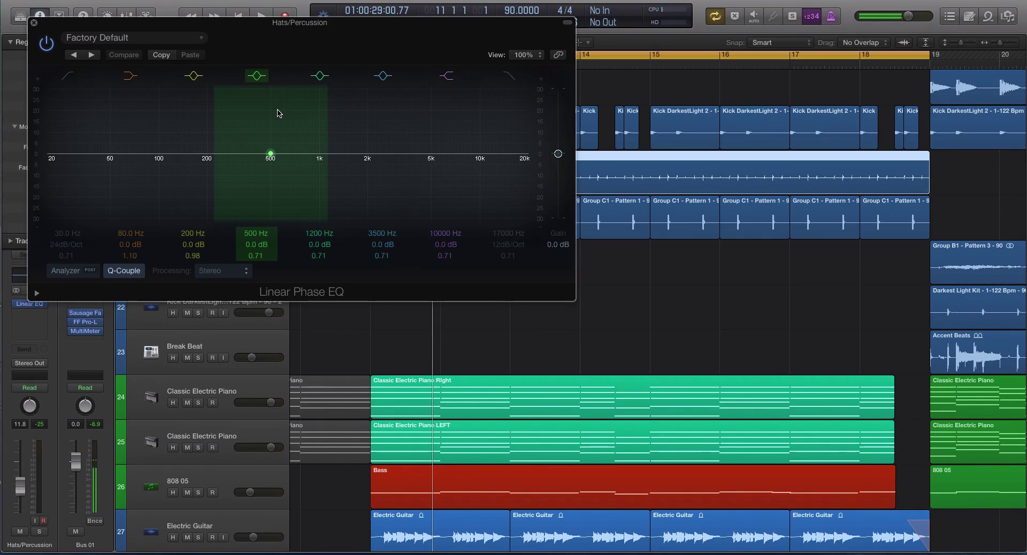
left_click(34, 22)
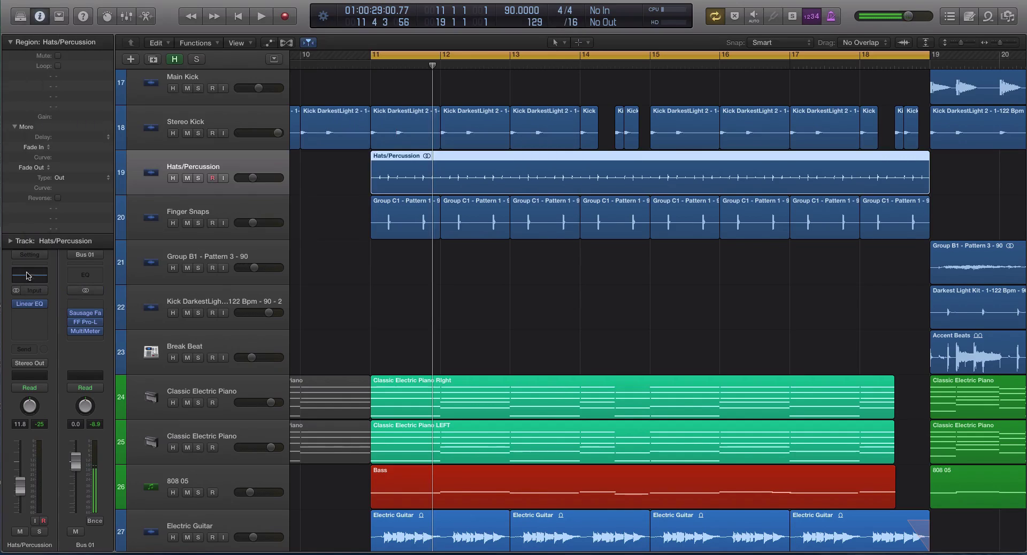
left_click(43, 304)
left_click(52, 320)
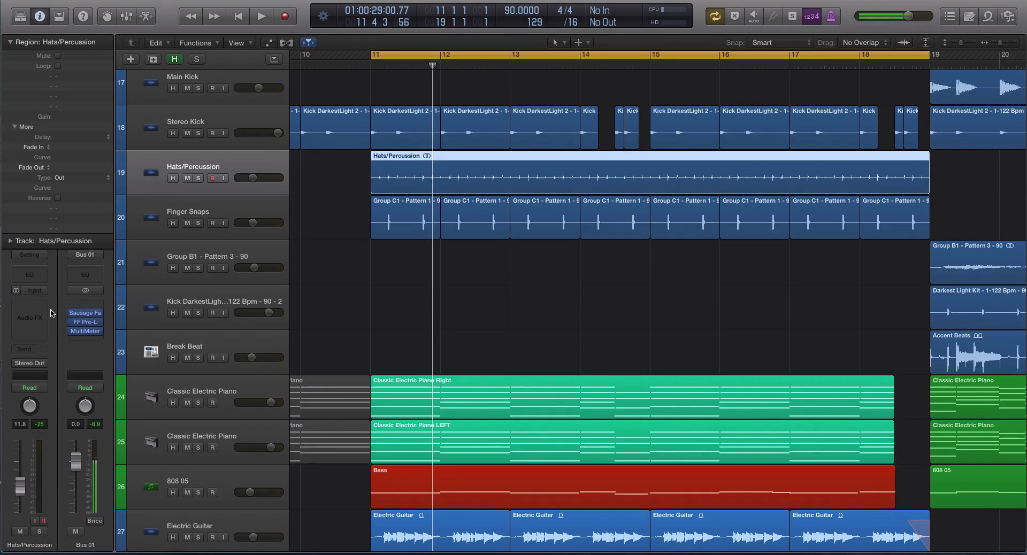
Select all regions between bars 11 and 19 on the Stereo Kick, Hats/Percussion and Finger Snaps tracks.
left_click(515, 275)
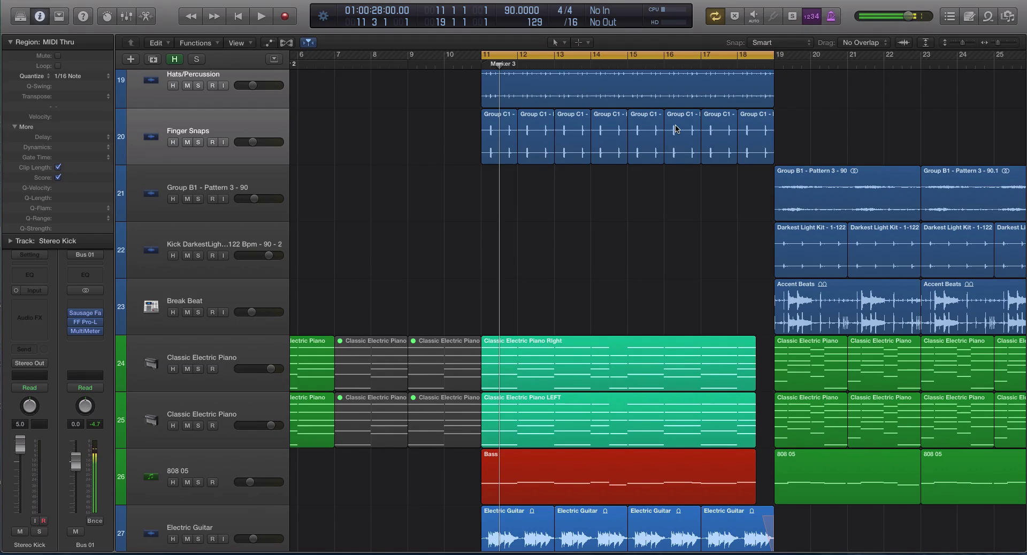
scroll(587, 169, "up", 5)
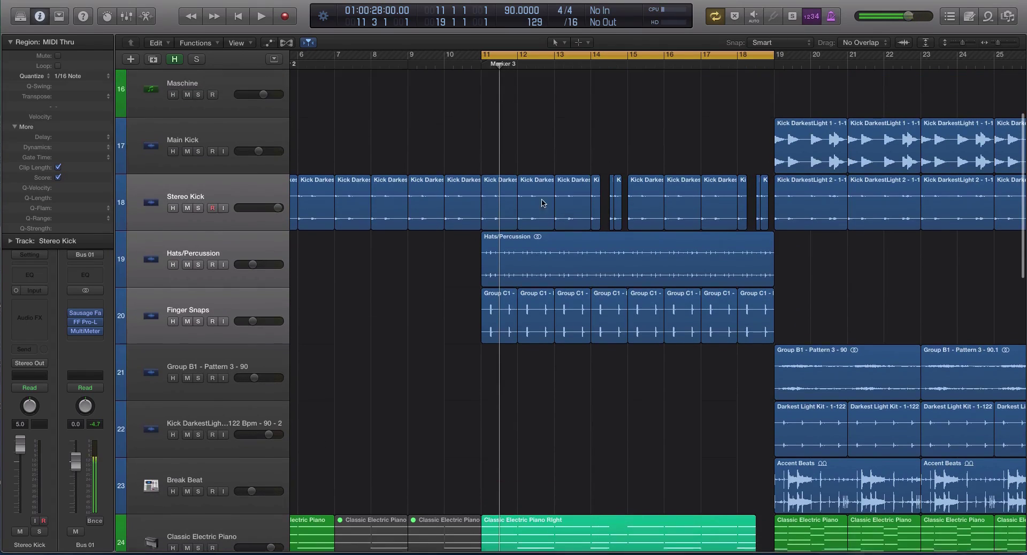
left_click_drag(493, 165, 772, 341)
scroll(659, 337, "down", 8)
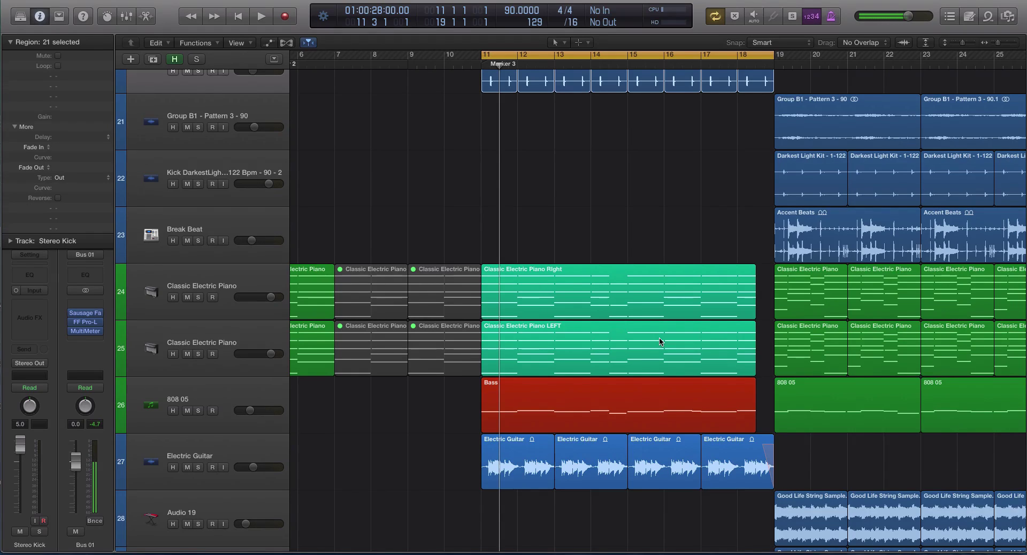
Solo the Classic Electric Piano Right region, compare it with the LEFT region, and turn region solo off again.
left_click_drag(585, 227, 604, 343)
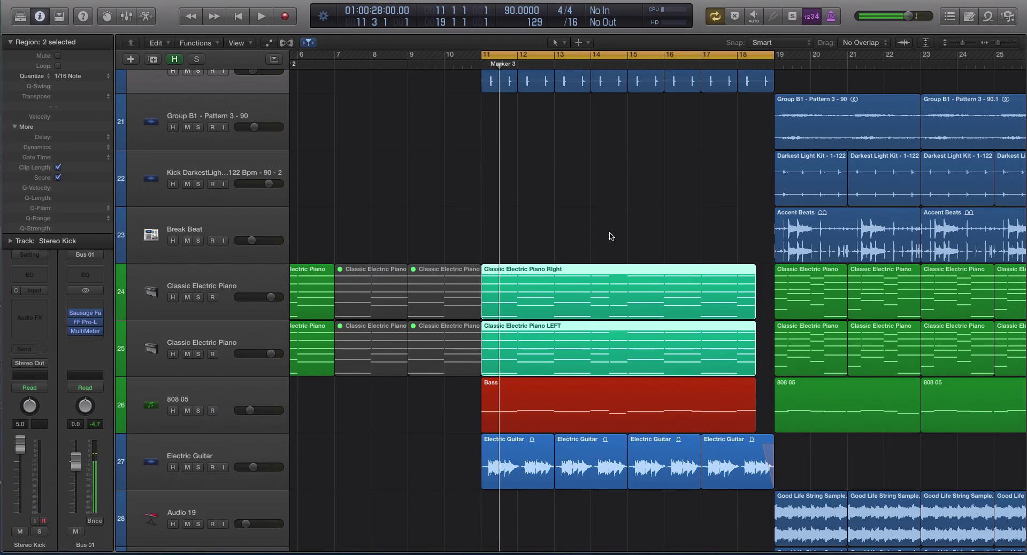
left_click(632, 288)
key("ctrl+s")
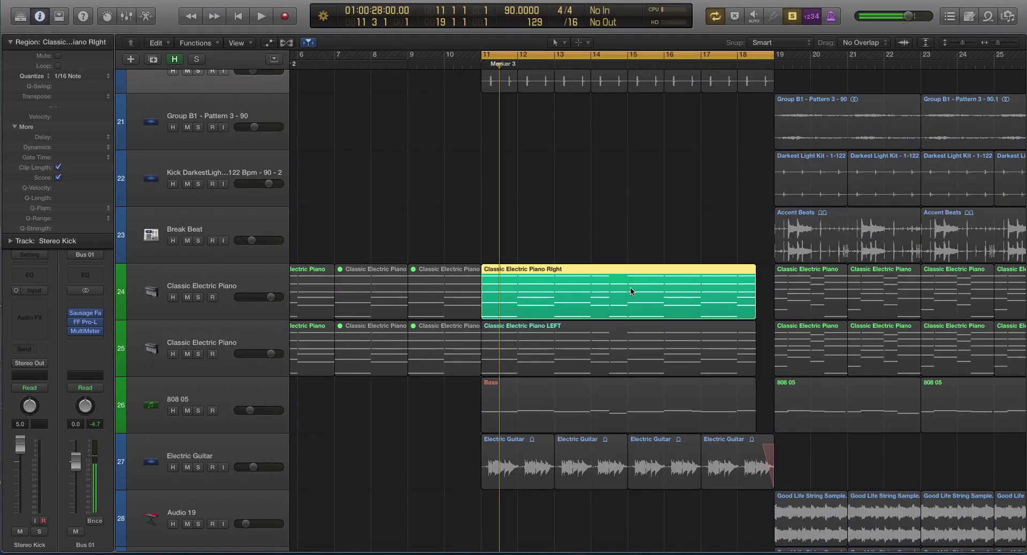
left_click(586, 340)
left_click(598, 297)
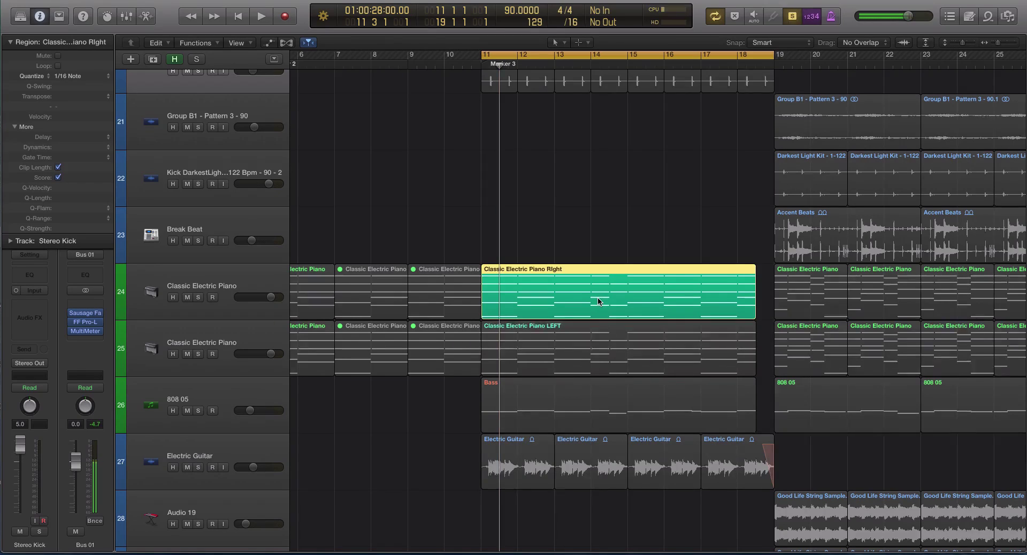
key("ctrl+s")
Select both Classic Electric Piano regions and the Bass region from bar 11 and solo them together.
left_click_drag(541, 216, 581, 377)
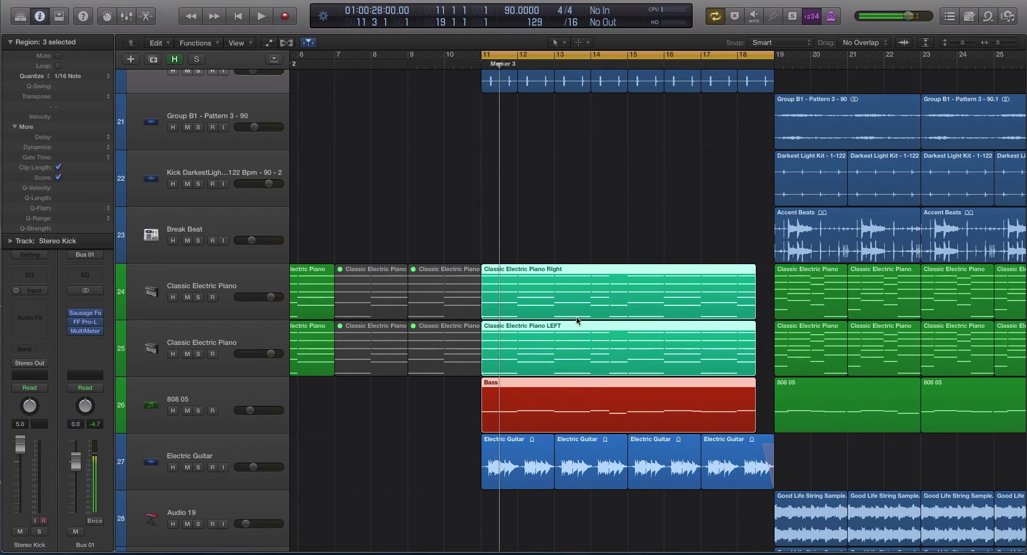
scroll(567, 297, "right", 3)
left_click(611, 236)
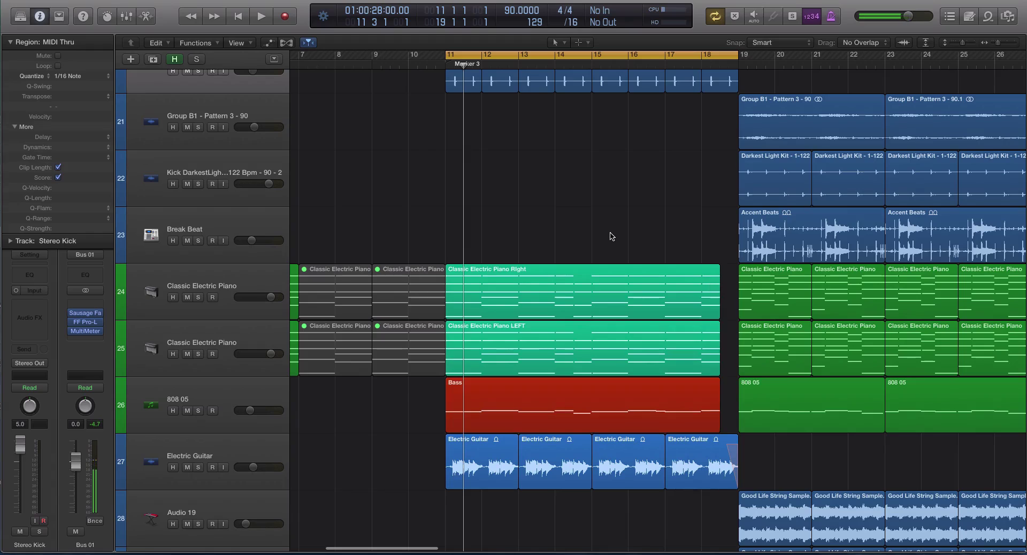
left_click(584, 376)
left_click_drag(552, 227, 631, 412)
key("ctrl+s")
scroll(519, 281, "up", 1)
left_click_drag(523, 220, 556, 404)
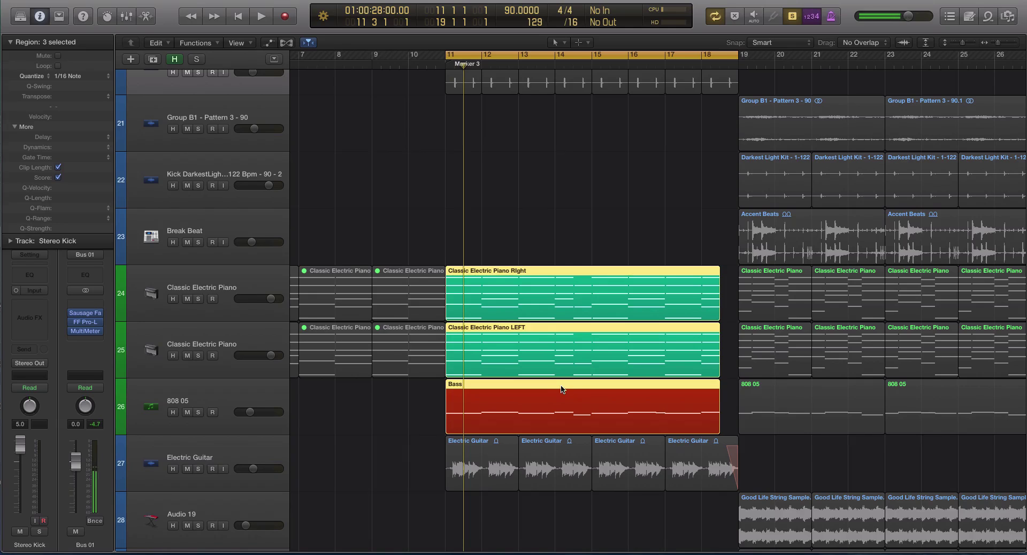
Play the two Classic Electric Piano regions in region solo, switch the solo to the Bass region, and stop playback.
left_click(532, 243)
scroll(531, 242, "up", 8)
scroll(530, 242, "down", 7)
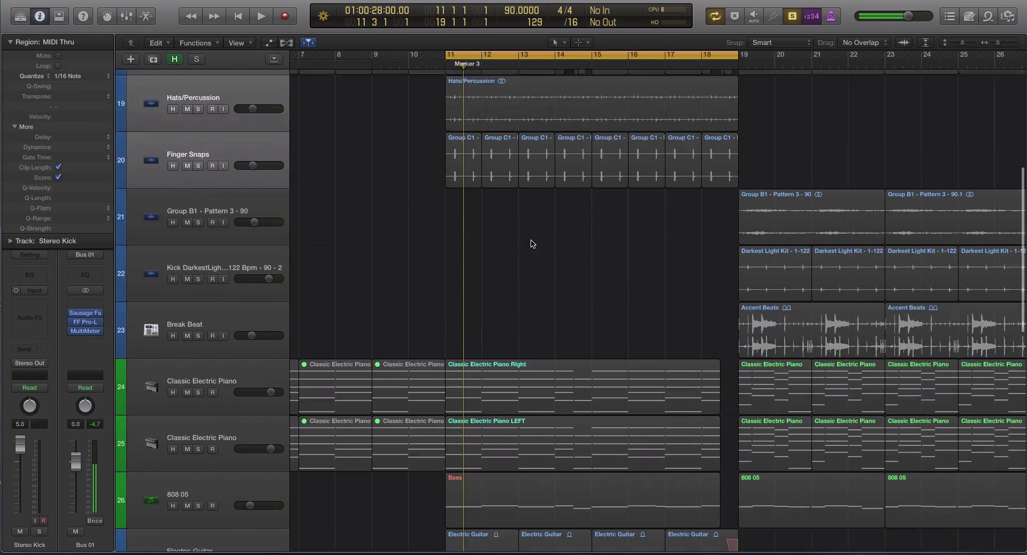
left_click(534, 315)
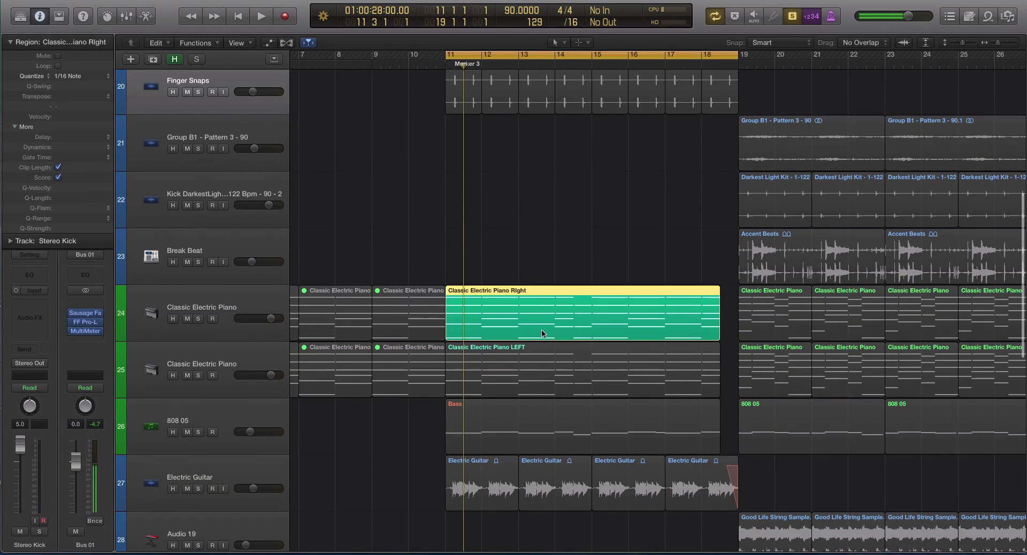
left_click(570, 371, "shift")
key("space")
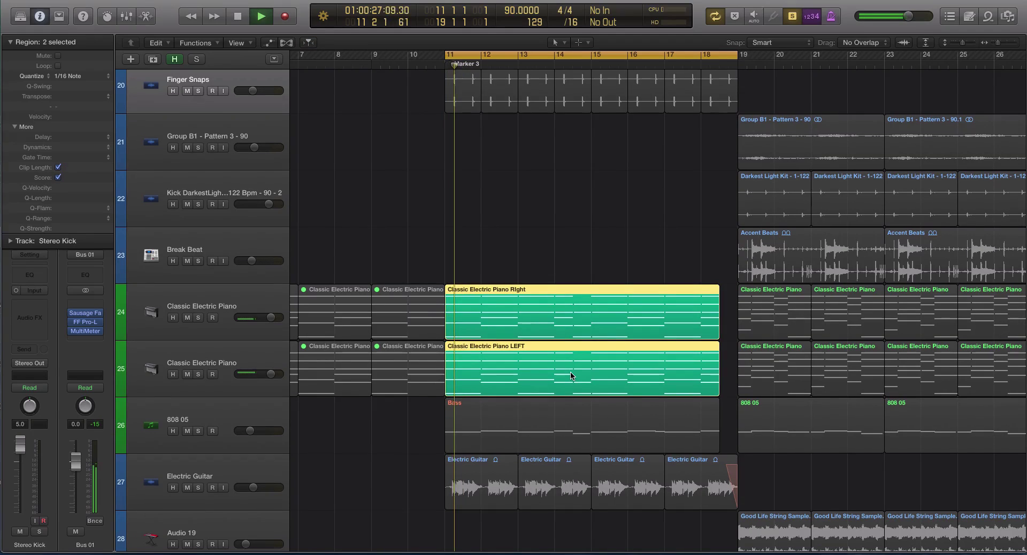
left_click(603, 442)
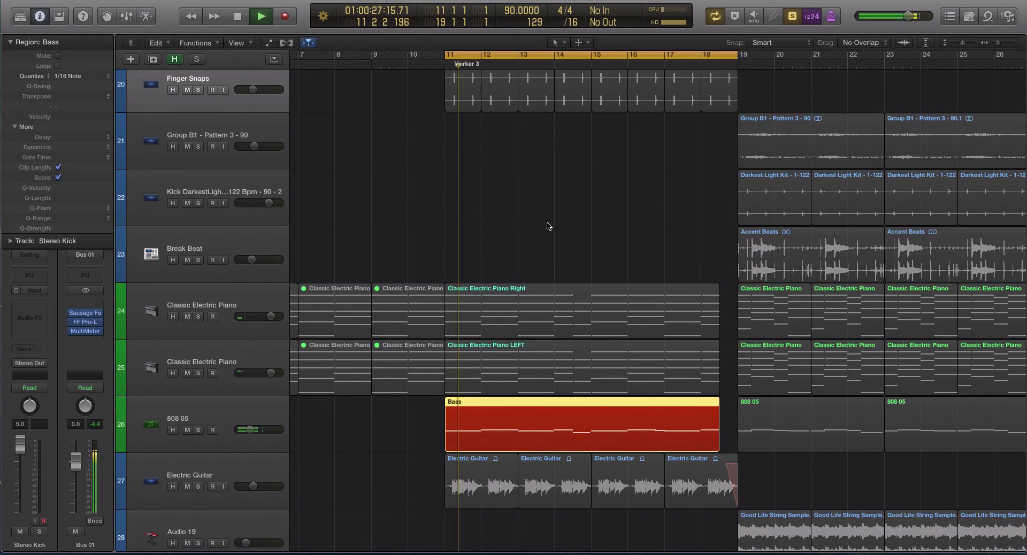
key("space")
Select the two Classic Electric Piano regions and the Bass region and start exporting them as audio files.
left_click_drag(539, 209, 602, 415)
scroll(547, 321, "down", 1)
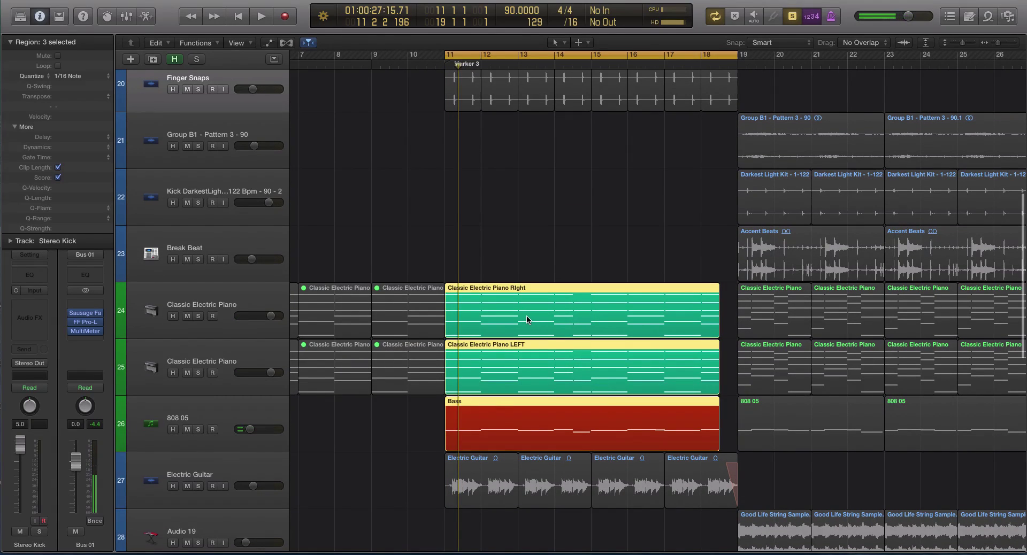
right_click(527, 319)
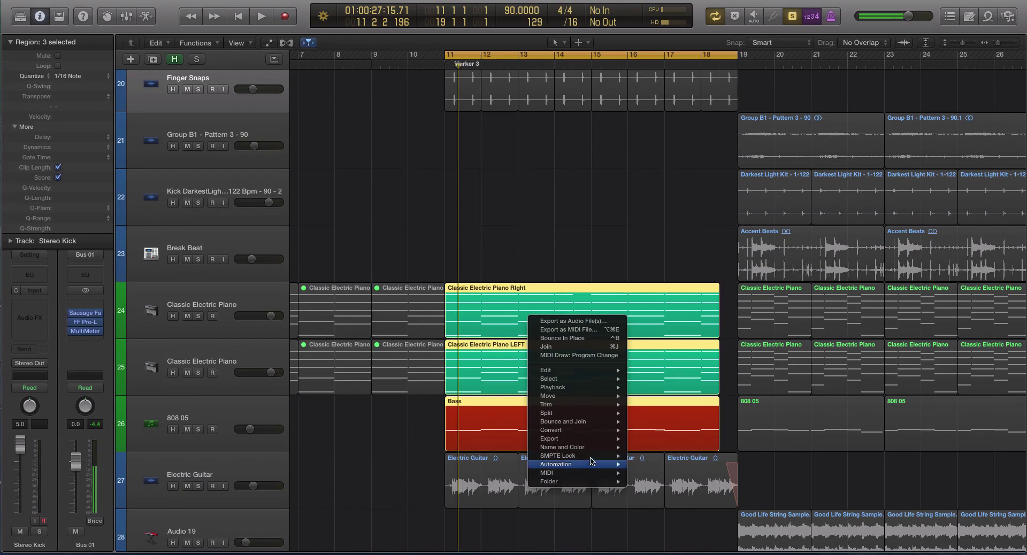
mouse_move(578, 391)
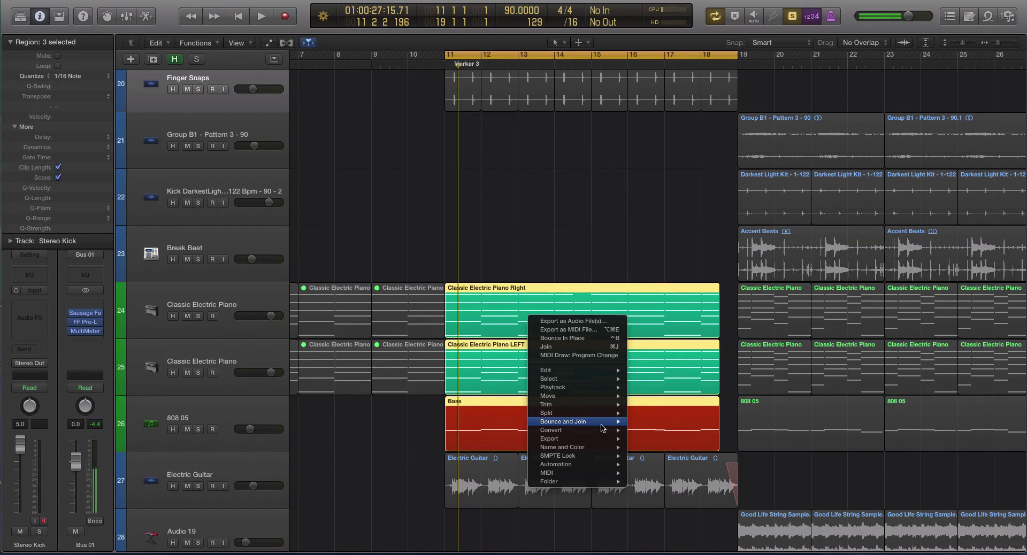
mouse_move(603, 440)
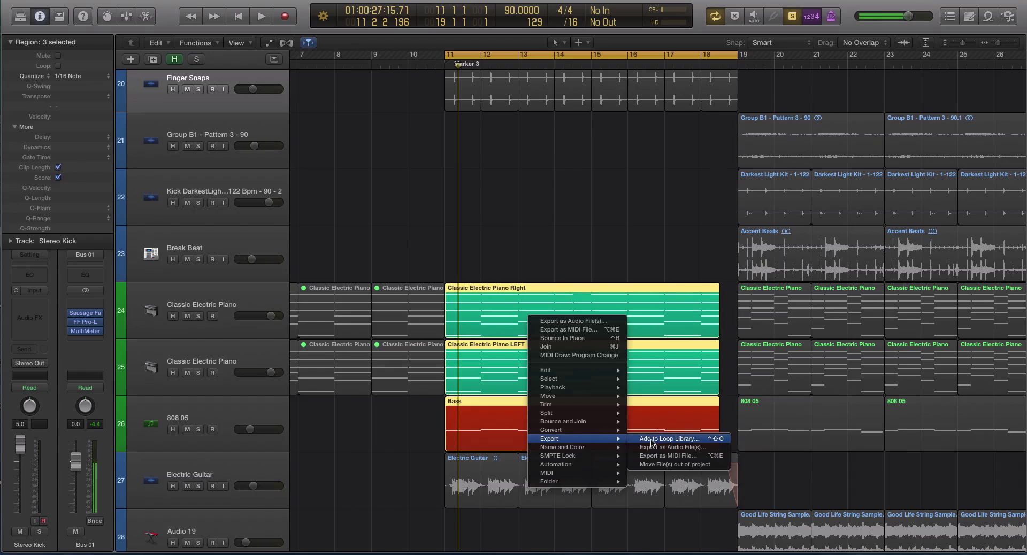
left_click(695, 449)
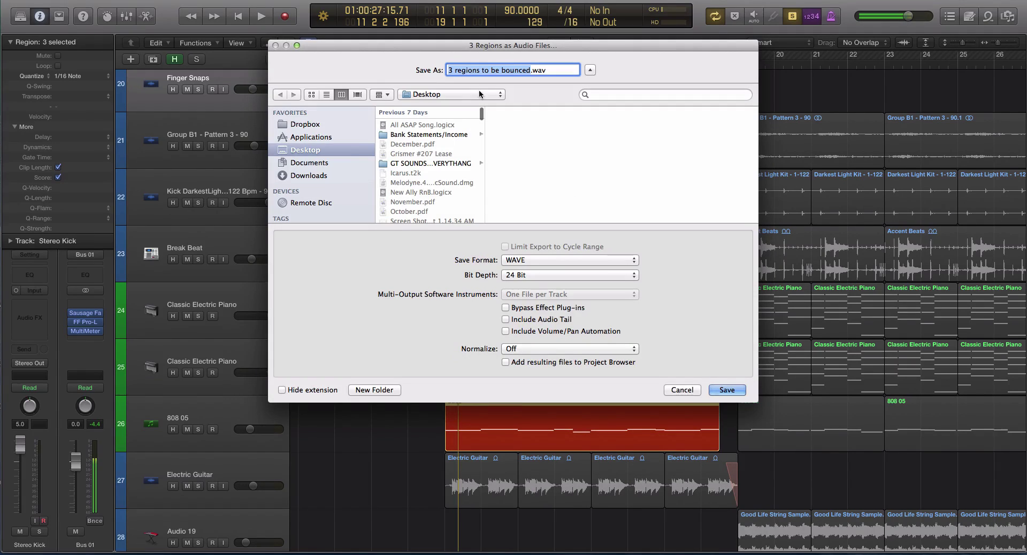
Review the save format, bit depth and normalize choices, keep WAVE, 24 Bit and Off, and save the exported files to the Desktop.
left_click(552, 260)
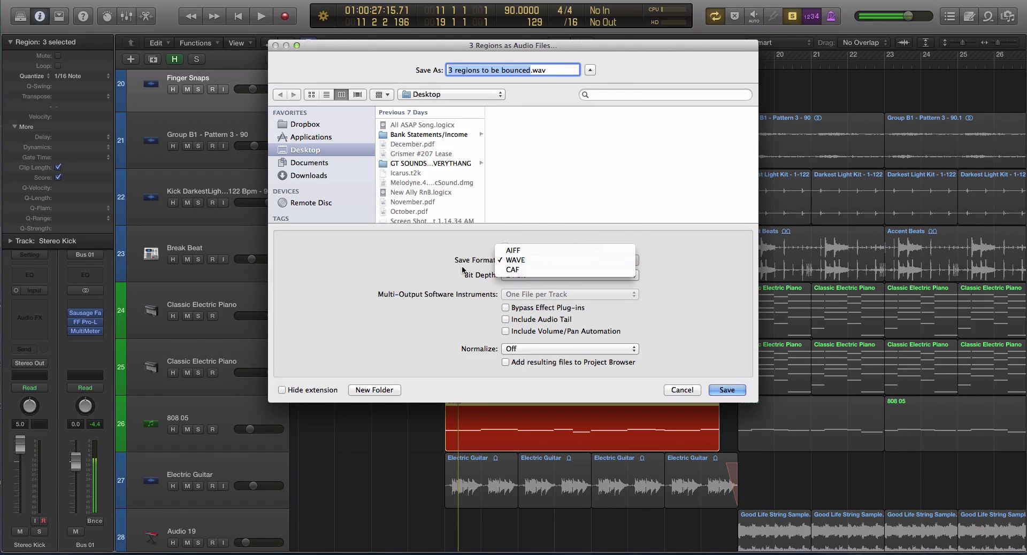
left_click(463, 263)
left_click(536, 275)
left_click(435, 280)
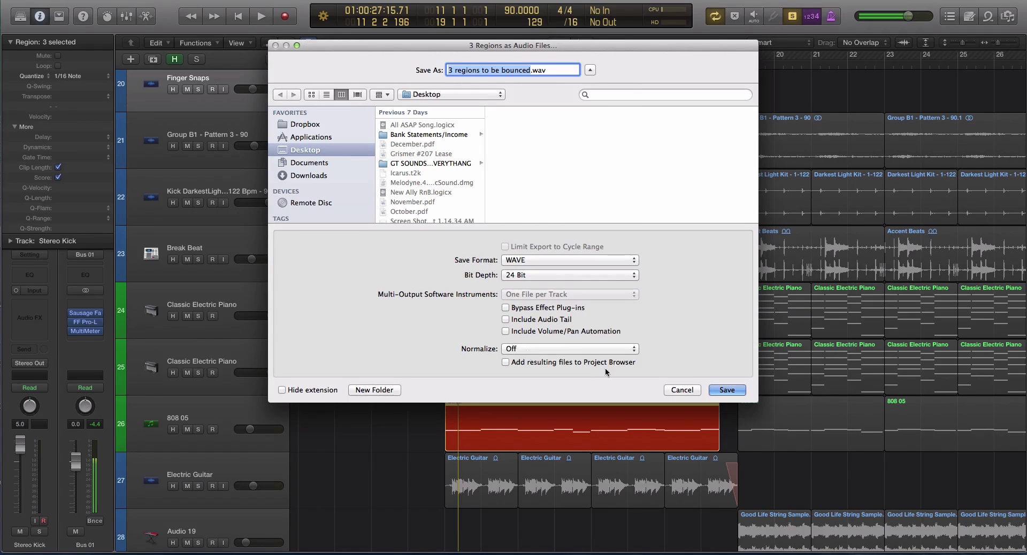
left_click(568, 351)
left_click(463, 340)
left_click(577, 346)
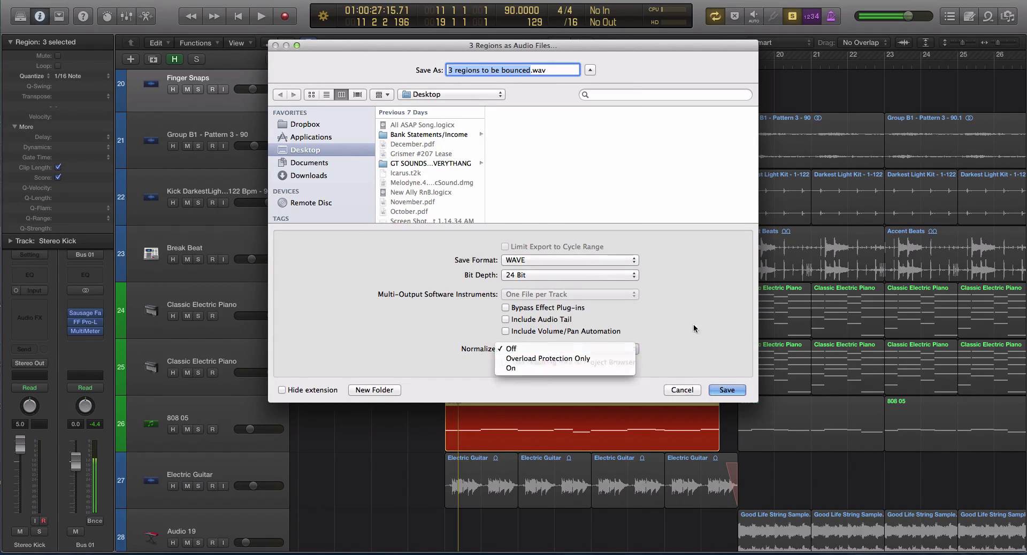
left_click(693, 328)
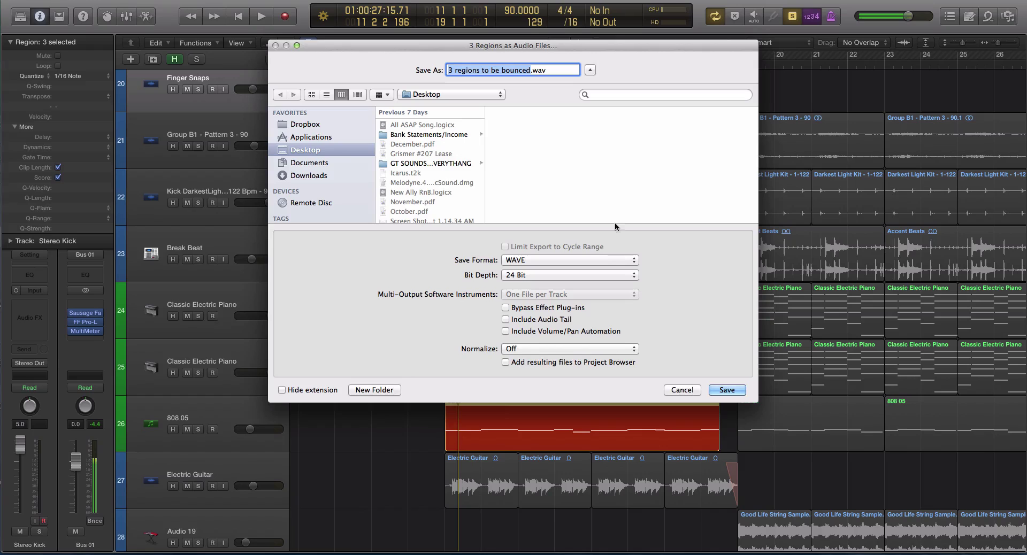
left_click(726, 390)
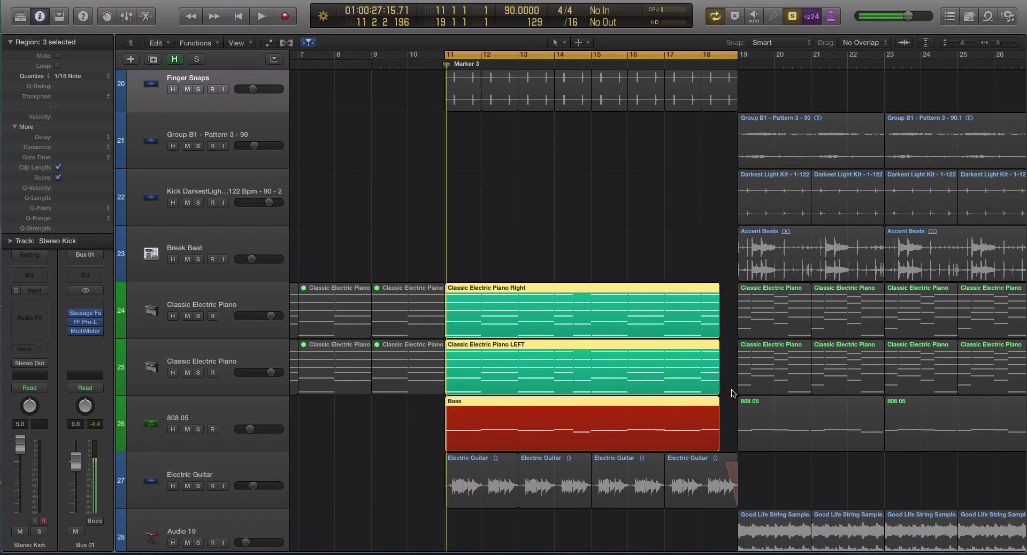
Deselect all regions and turn region solo off.
scroll(657, 326, "down", 10)
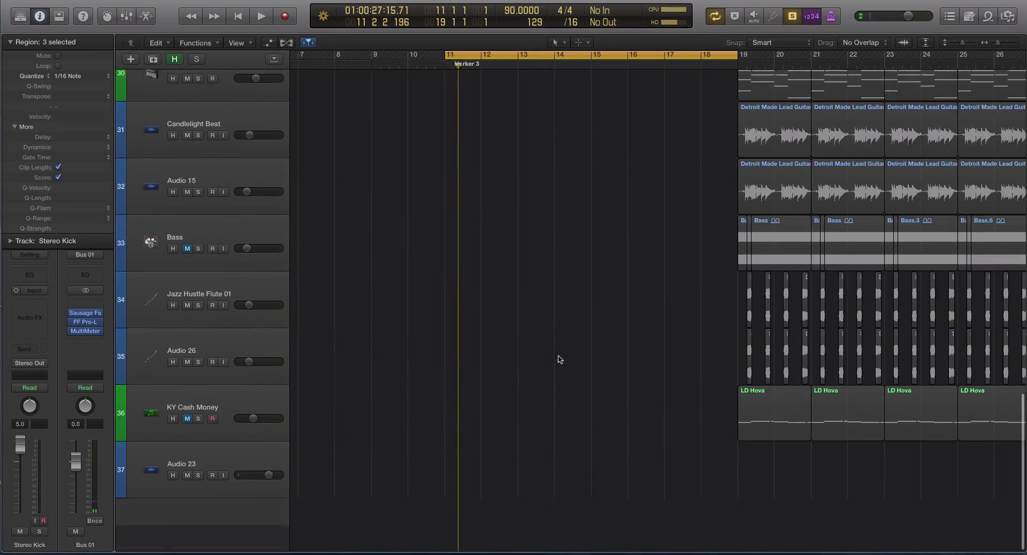
scroll(523, 361, "up", 5)
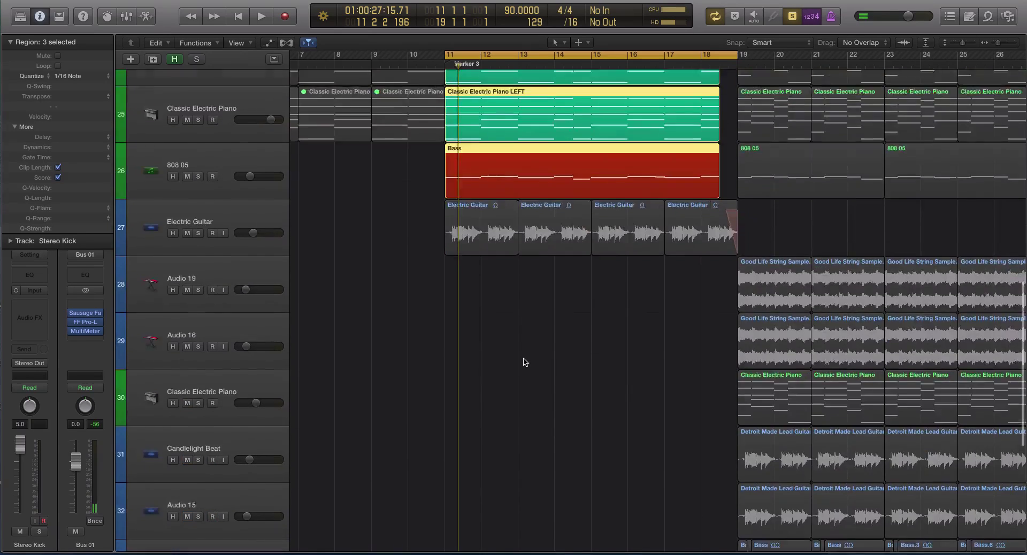
scroll(522, 358, "up", 6)
scroll(521, 358, "down", 1)
left_click(598, 197)
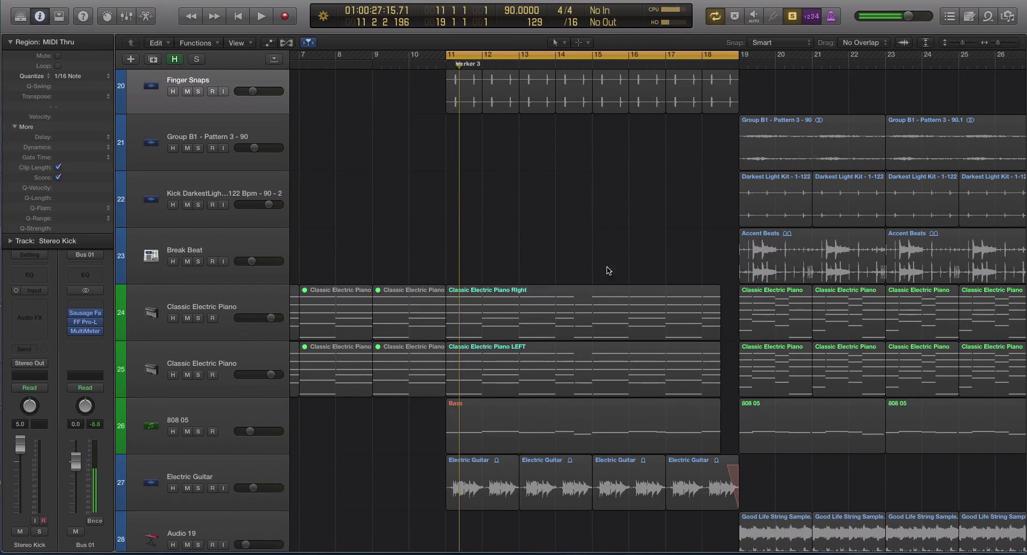
key("ctrl+s")
Shift the project window to expose the desktop and reposition the exported Classic Electric Piano Right.wav and Bass.wav icons.
left_click_drag(767, 6, 707, 4)
left_click_drag(1005, 505, 1012, 446)
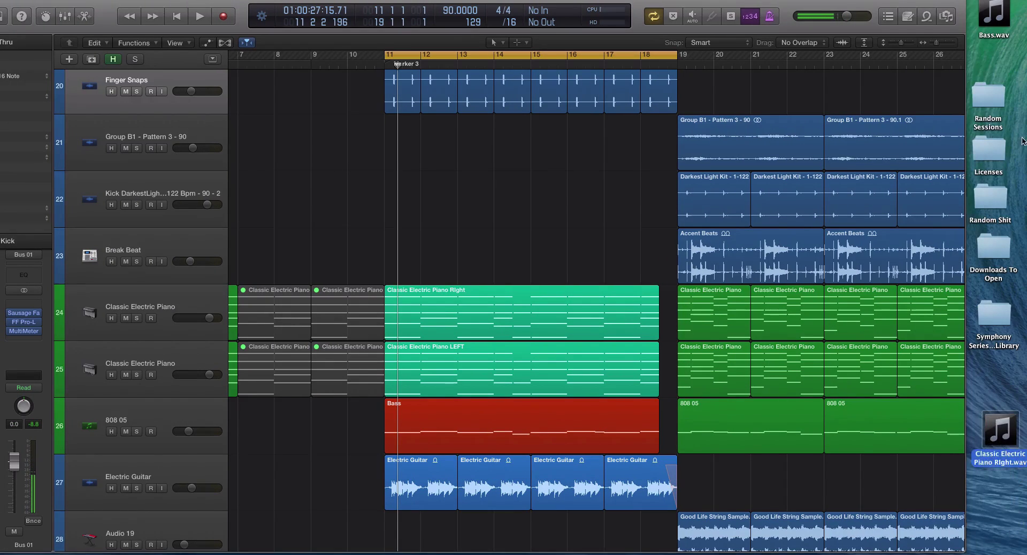
left_click_drag(998, 13, 999, 33)
Preview the exported Bass.wav and Classic Electric Piano Right.wav files, and move Bass.wav further down the desktop.
left_click(993, 27)
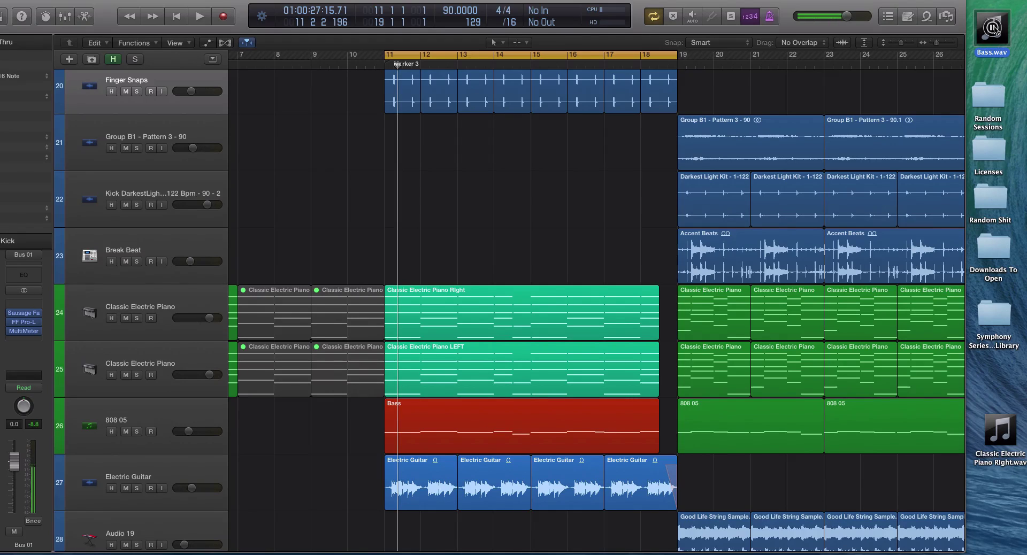
left_click(1002, 431)
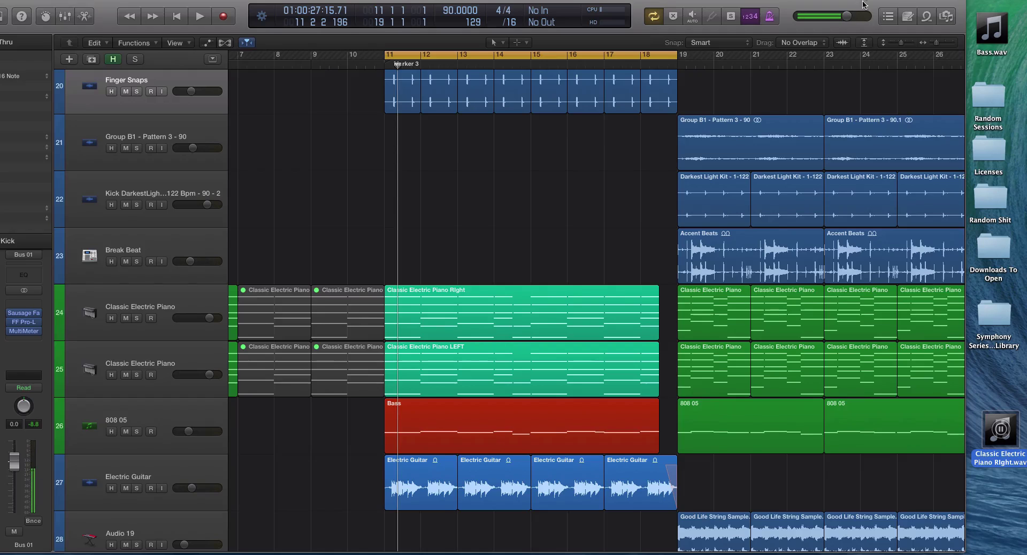
mouse_move(863, 4)
left_mouse_down()
mouse_move(741, 4)
mouse_move(859, 4)
left_mouse_up()
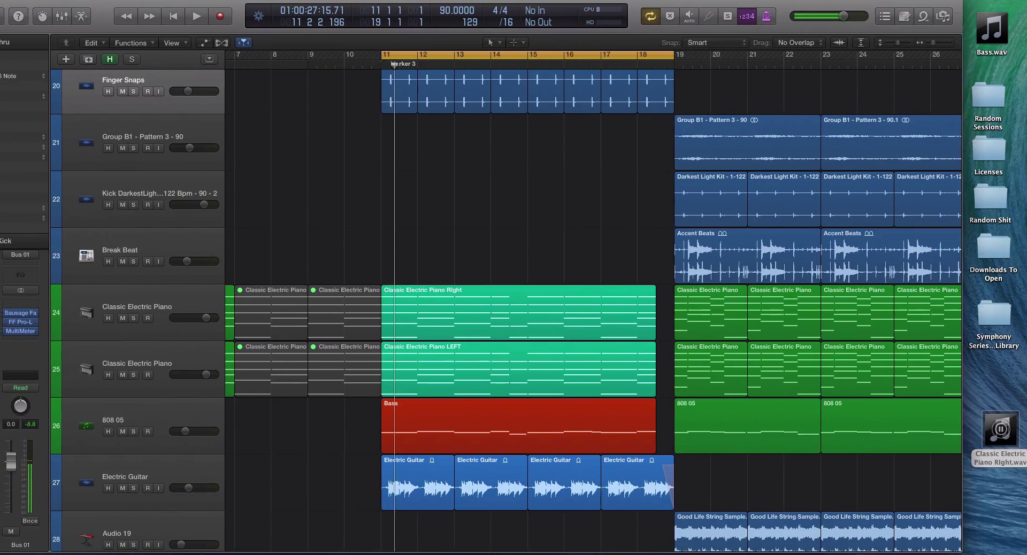
left_click(1000, 430)
scroll(546, 338, "down", 5)
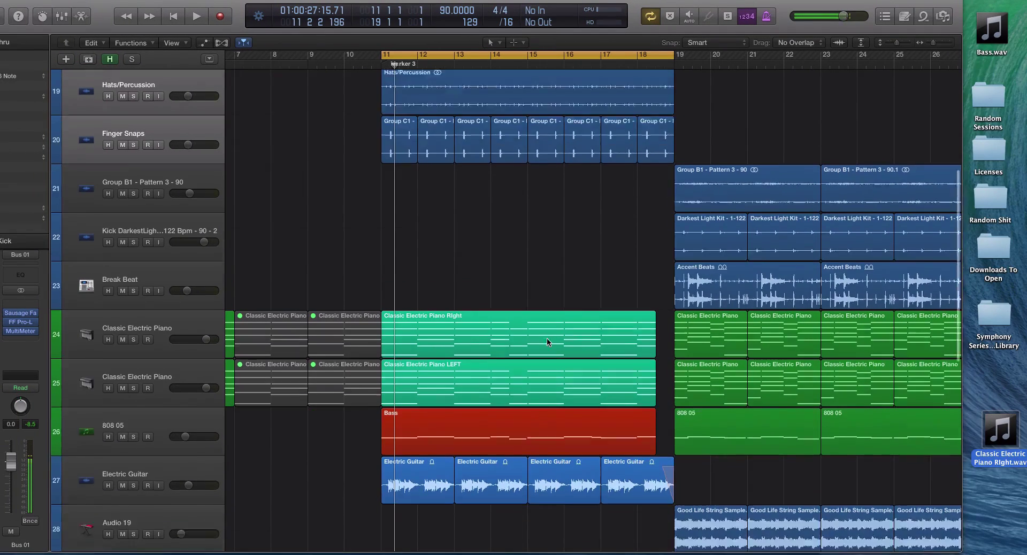
left_click_drag(991, 29, 993, 535)
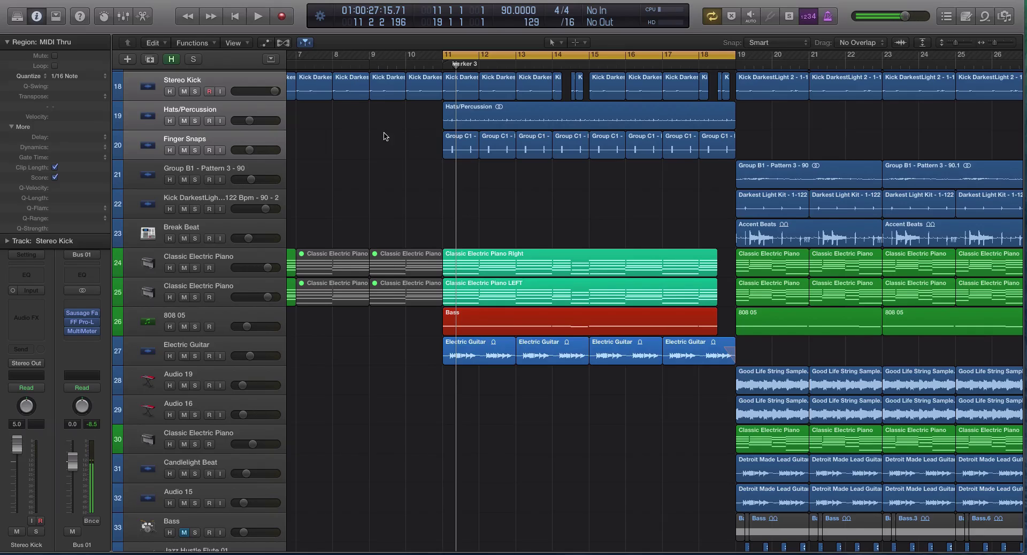
scroll(538, 249, "down", 5)
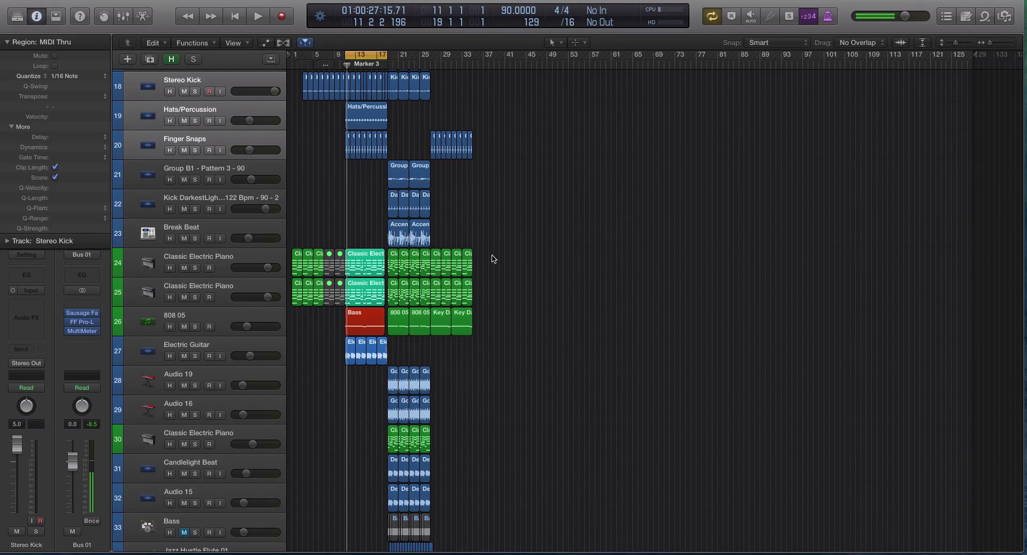
scroll(492, 259, "up", 10)
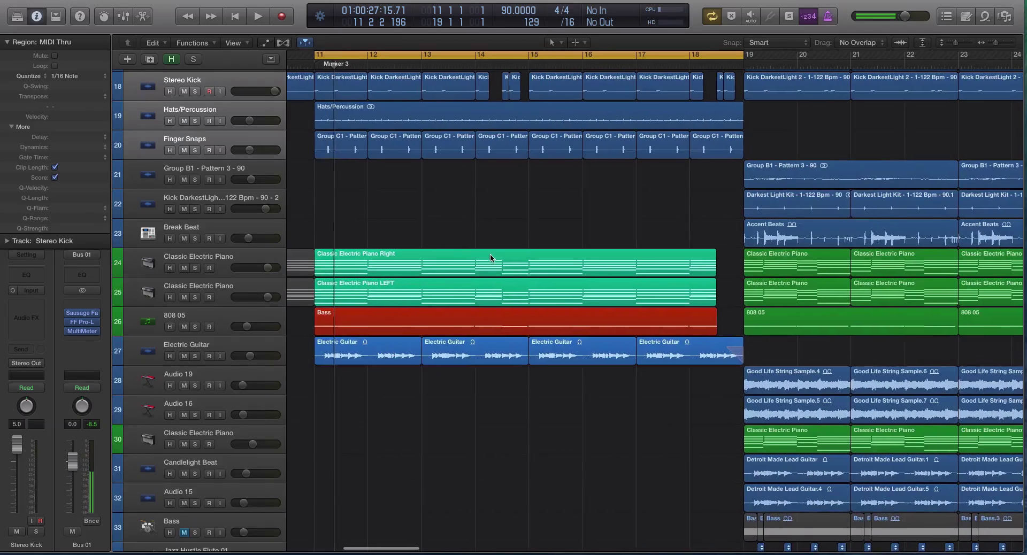
scroll(491, 257, "up", 4)
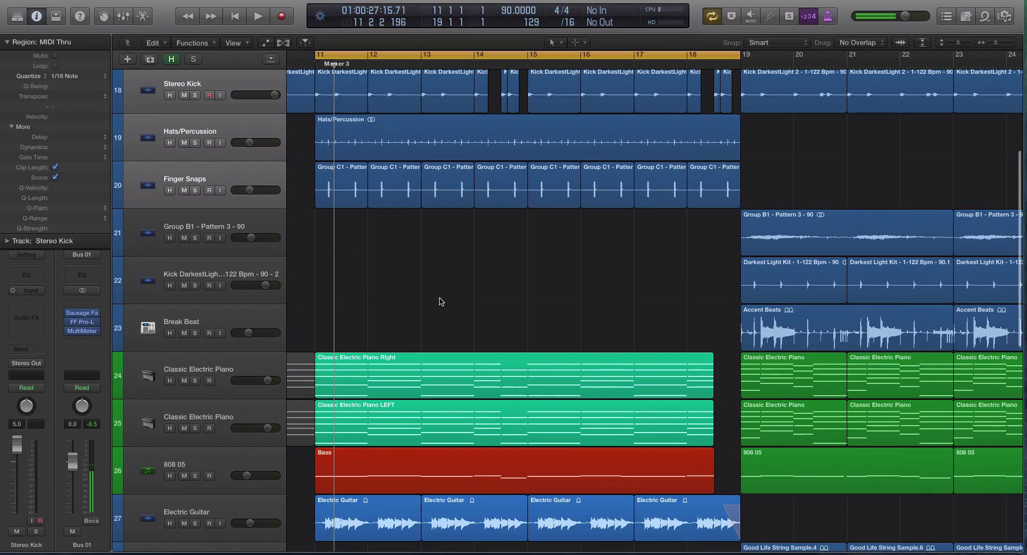
scroll(440, 302, "left", 4)
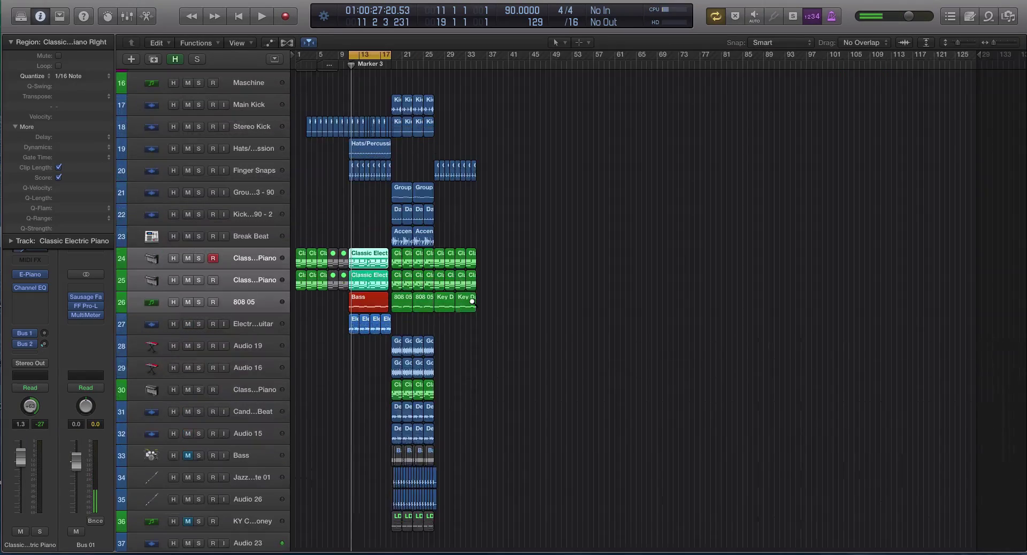
Select only track 24, the Classic Electric Piano track directly below Break Beat.
scroll(468, 298, "up", 9)
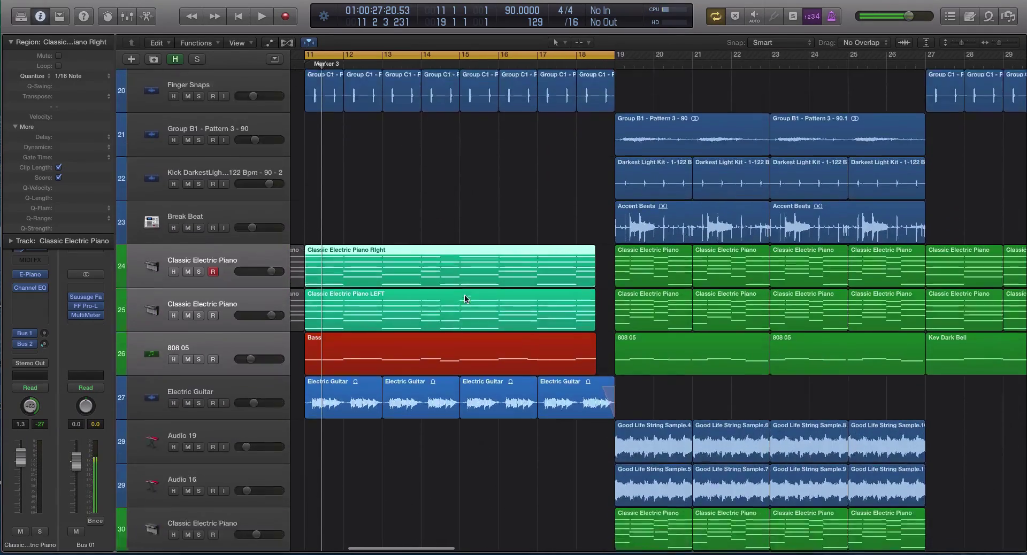
left_click(229, 203)
left_click(228, 245)
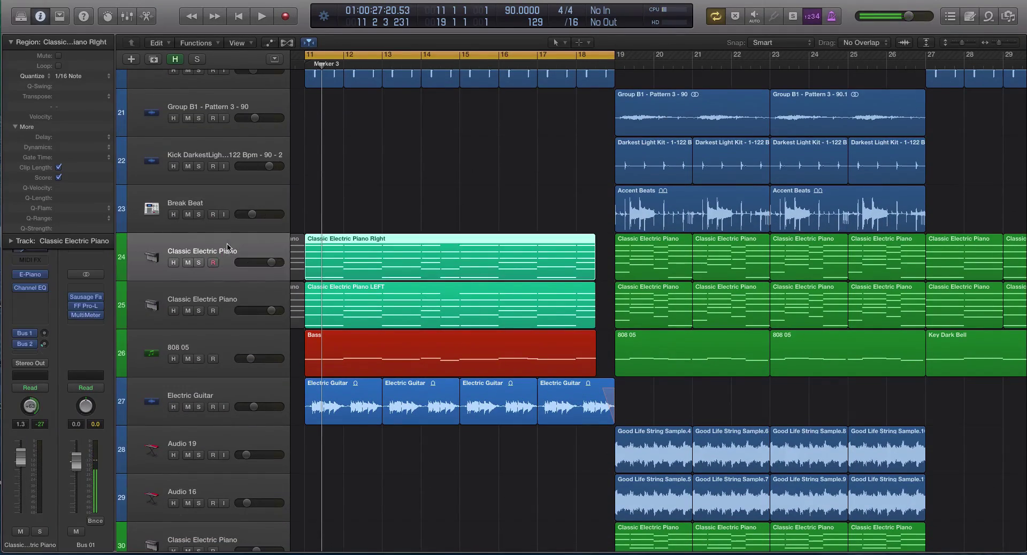
Select the Stereo Kick, Hats/Percussion and Finger Snaps tracks (18 to 20) and turn region solo on for their selected regions.
scroll(235, 249, "left", 8)
scroll(239, 264, "up", 4)
scroll(241, 265, "up", 2)
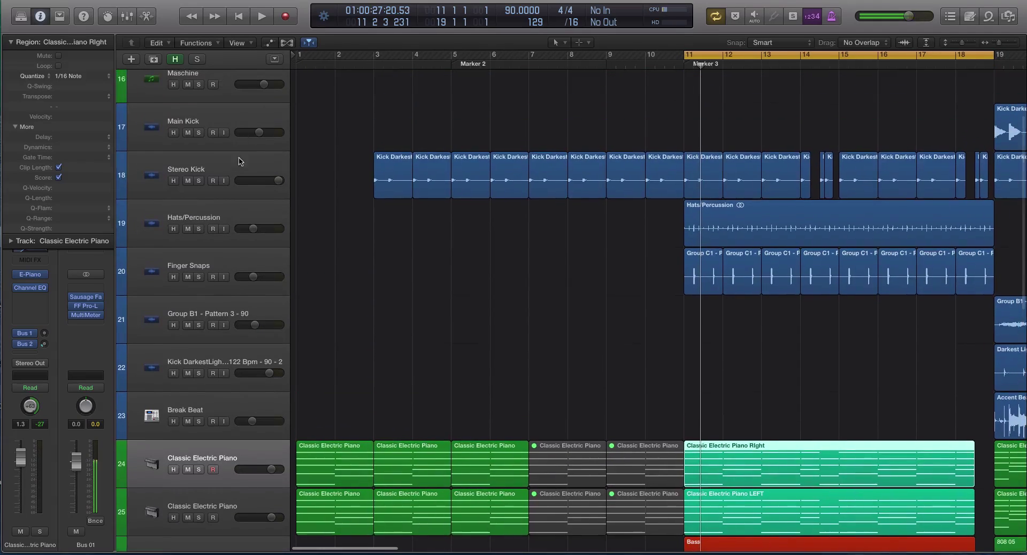
left_click(241, 166)
left_click(254, 256, "shift")
key("ctrl+s")
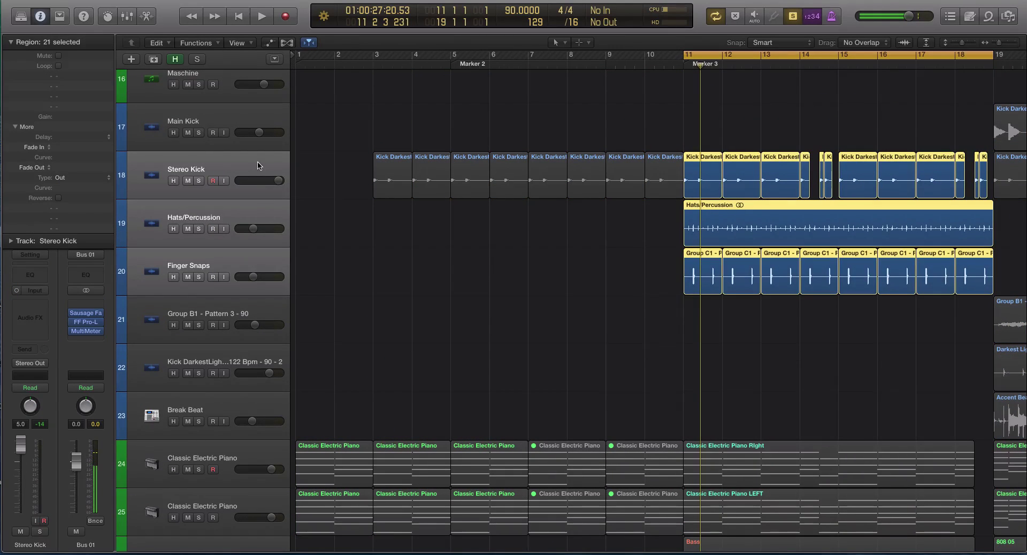
Examine the Bounce Regions In Place options for the selected regions without bouncing them.
right_click(238, 159)
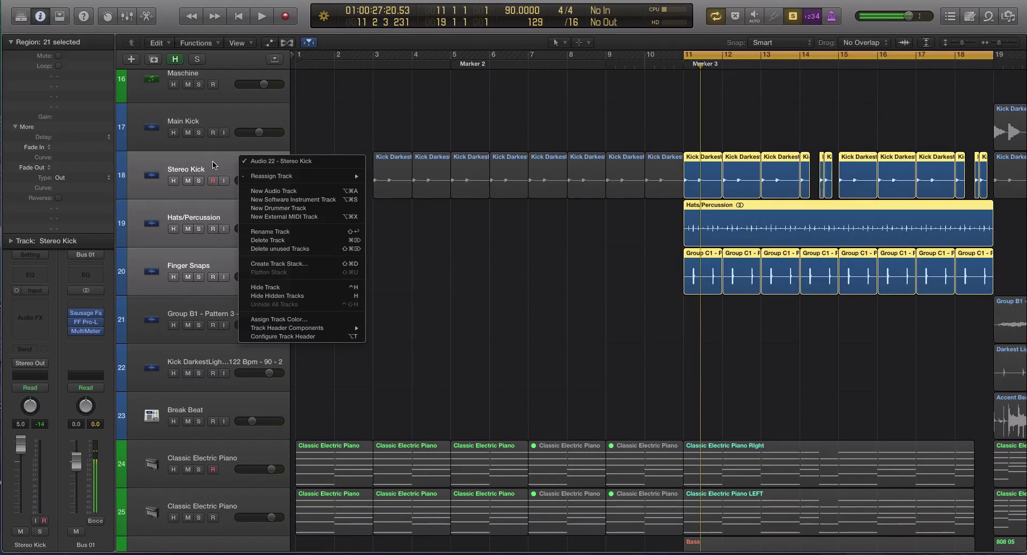
left_click(478, 311)
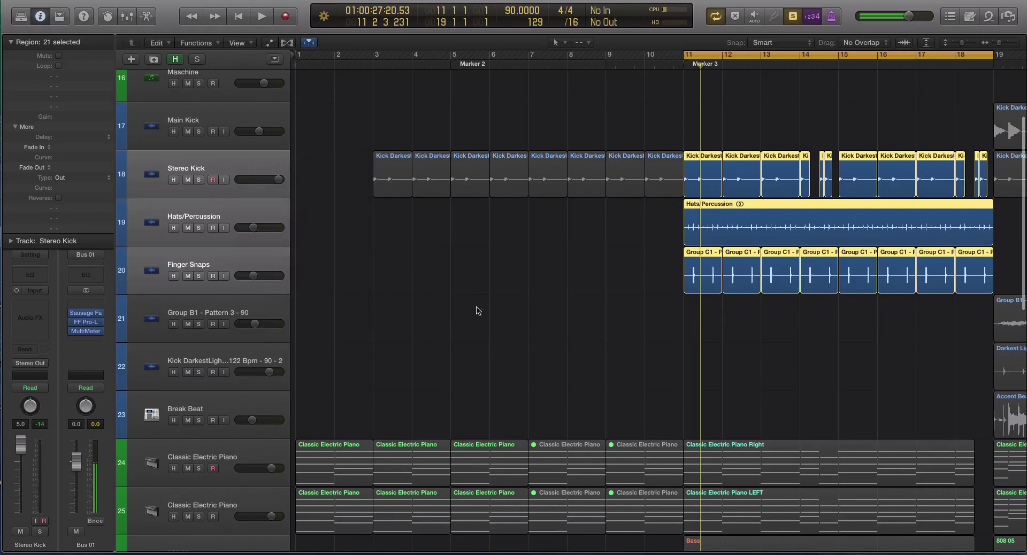
key("ctrl+b")
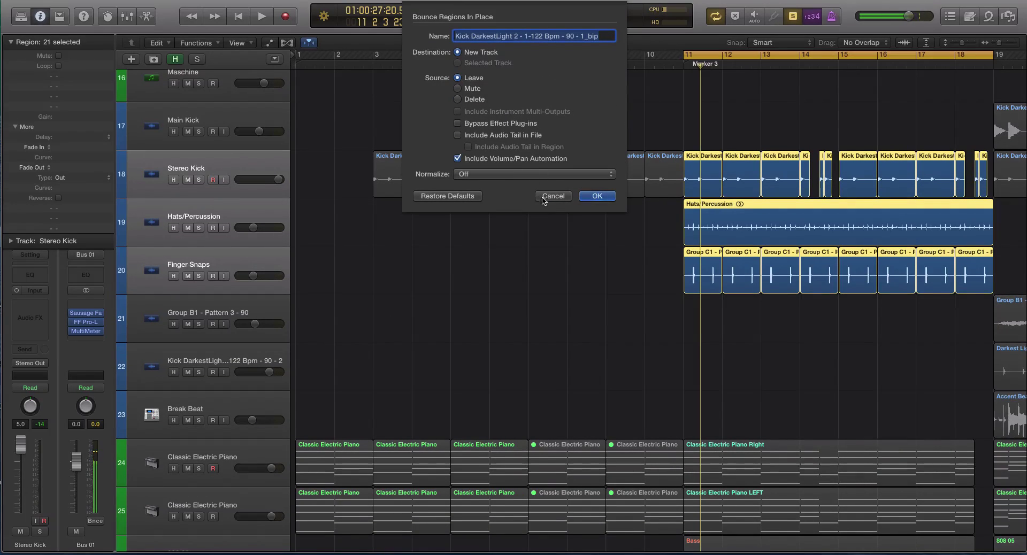
left_click(543, 199)
Turn region solo off and select the Classic Electric Piano Right region on track 24.
key("ctrl+s")
key("super+Up")
key("super+Up")
key("super+Up")
key("super+Up")
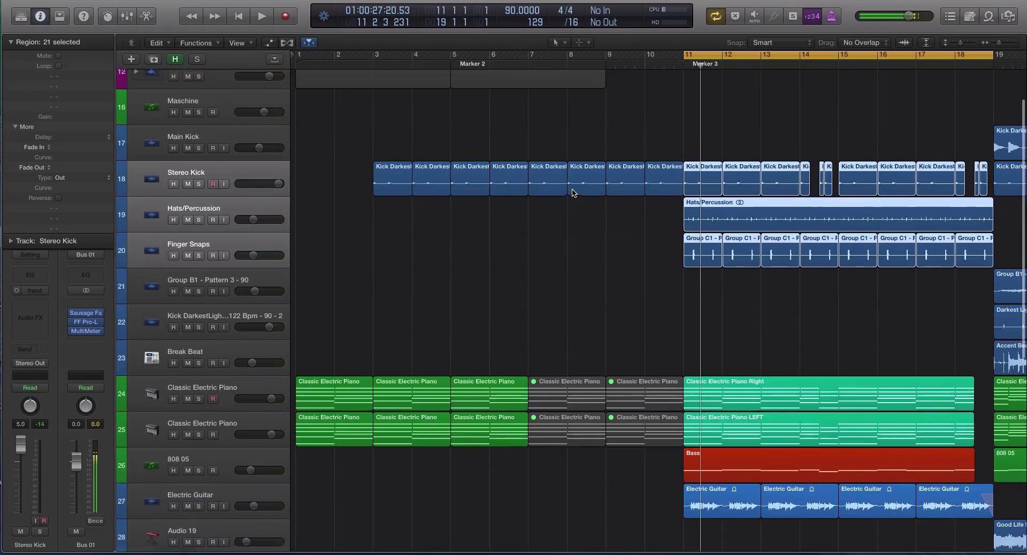
key("super+Left")
key("super+Left")
left_click(734, 343)
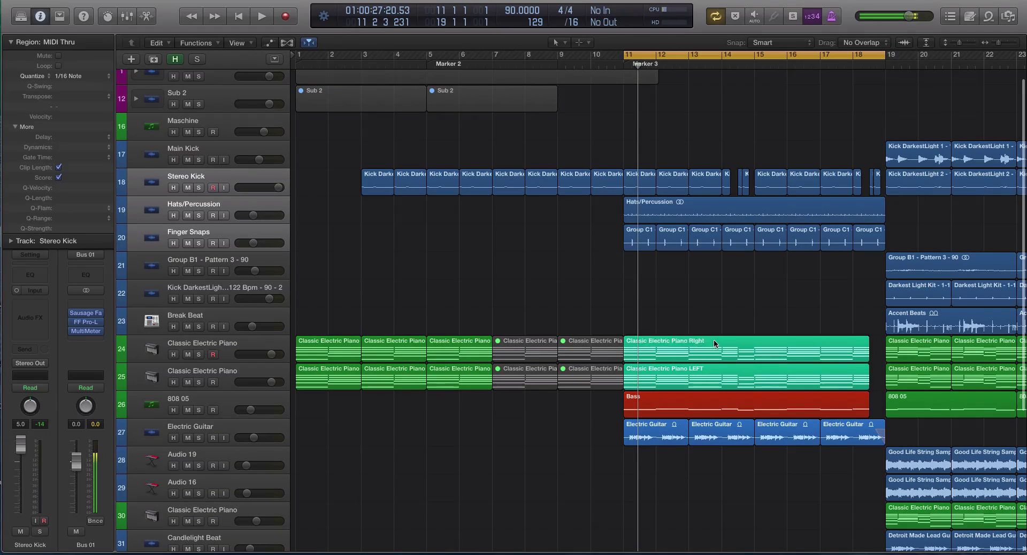
key("super+Up")
key("super+Up")
key("super+Up")
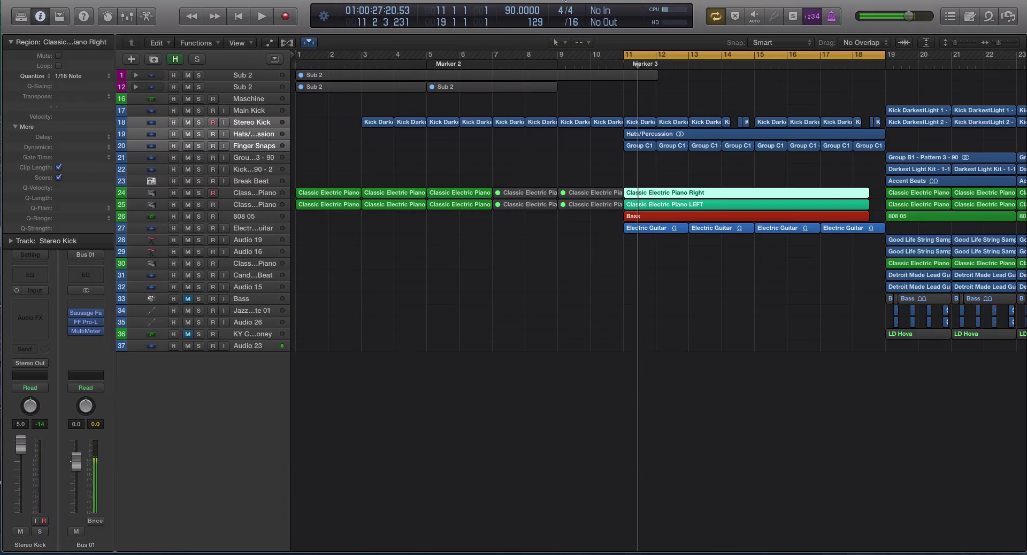
Import All ASAP Song.mid from the desktop below the Audio 23 track at bar 11, including its tempo information.
left_click_drag(623, 2, 580, 0)
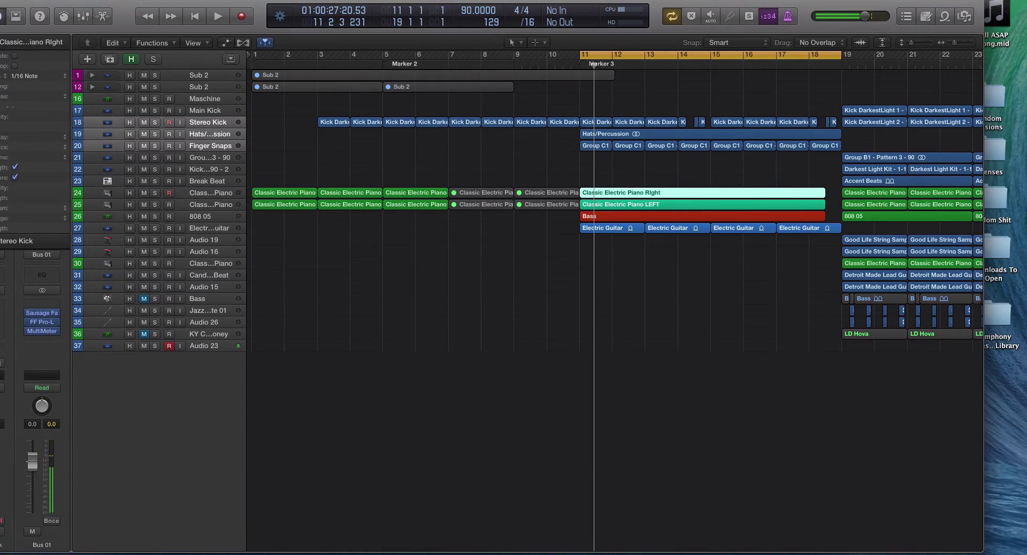
left_click_drag(994, 17, 1017, 416)
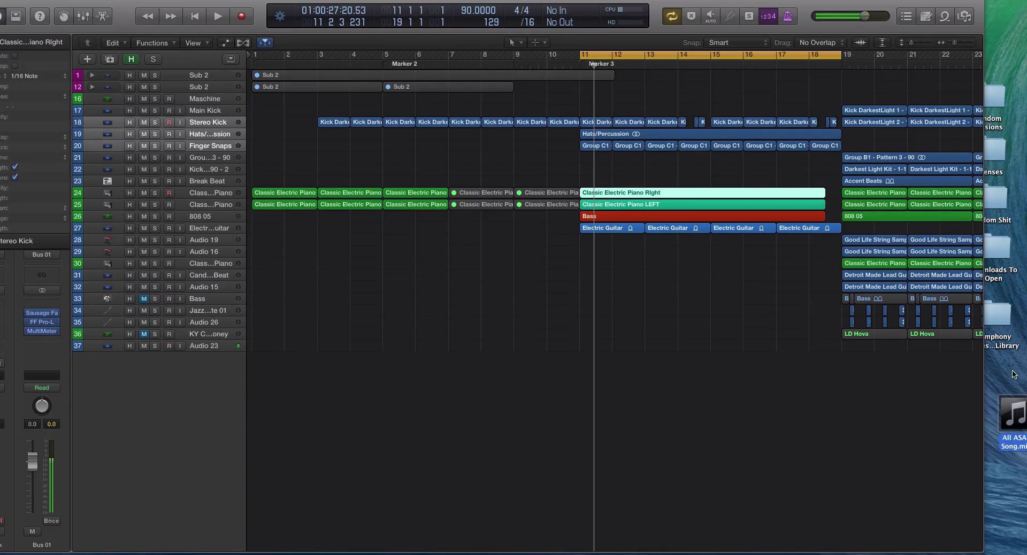
left_click(1017, 411)
left_click_drag(1019, 412, 586, 391)
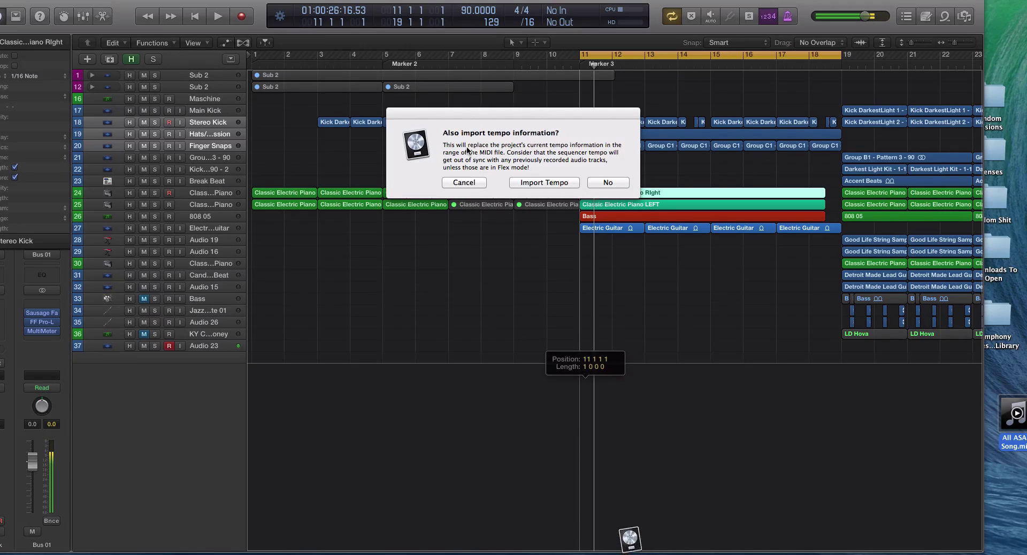
left_click(551, 182)
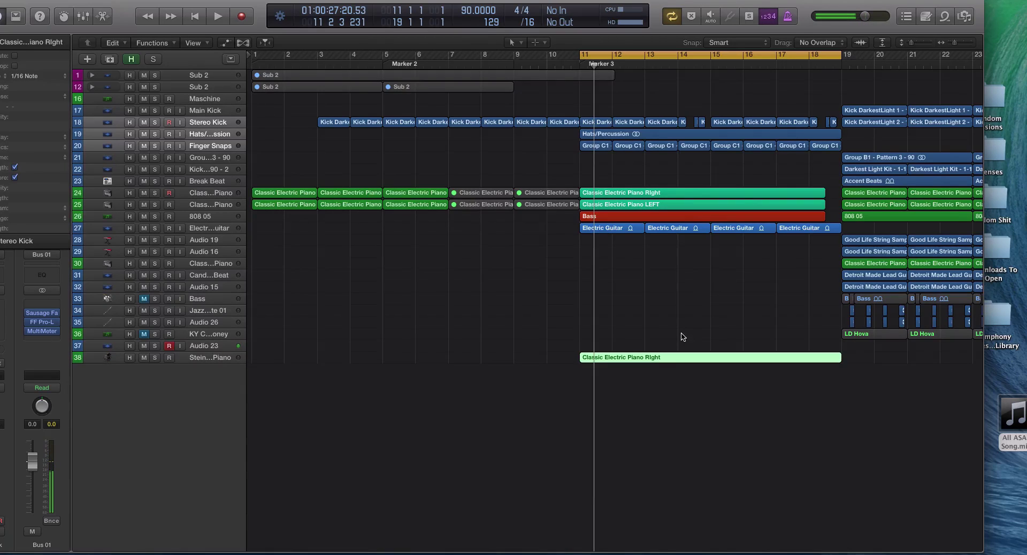
Solo the imported piano region at the end of the track list, lower its track volume, and play it back briefly.
key("super+Down")
key("super+Down")
key("super+Down")
scroll(642, 115, "up", 5)
scroll(660, 158, "down", 4)
scroll(683, 286, "down", 3)
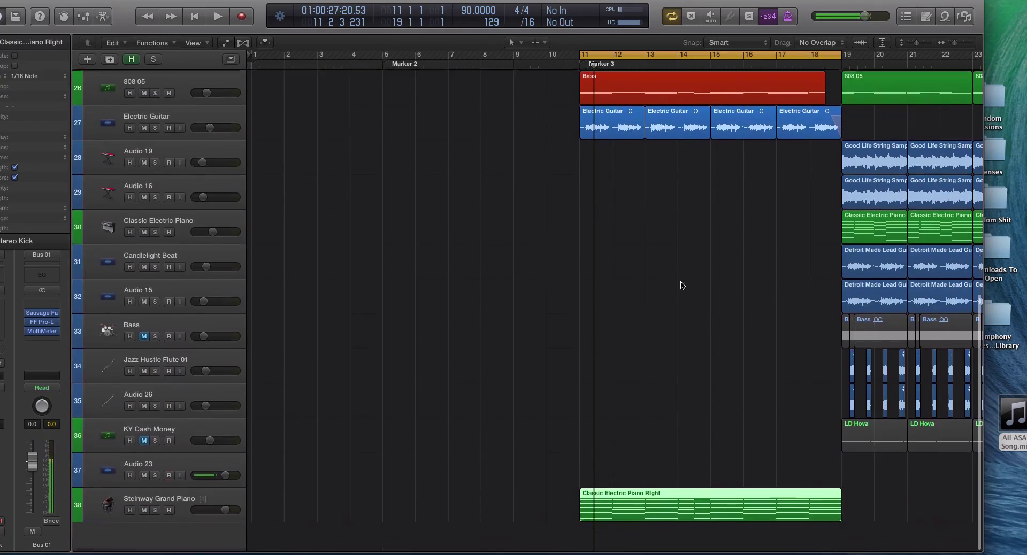
key("ctrl+s")
left_click_drag(225, 510, 210, 511)
left_click(174, 505)
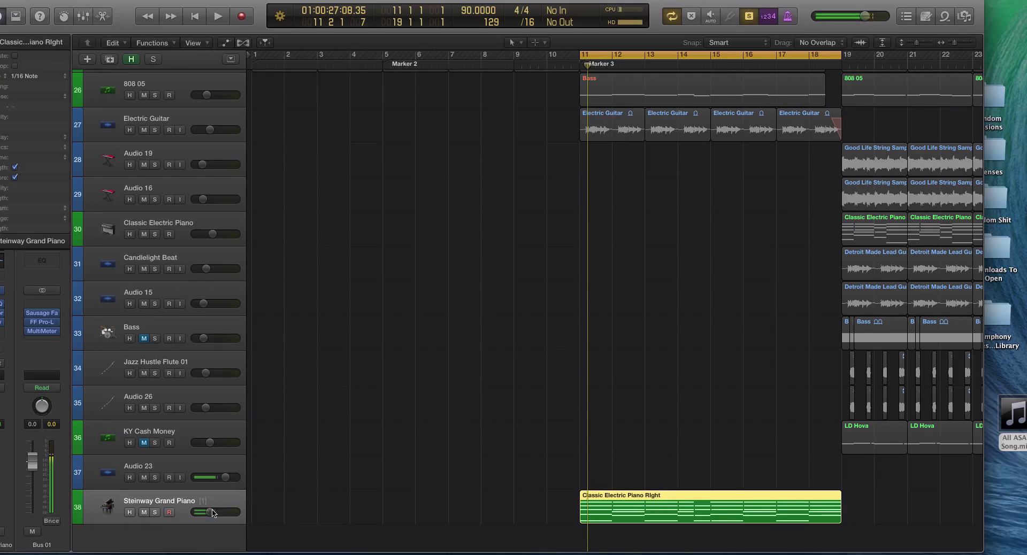
key("space")
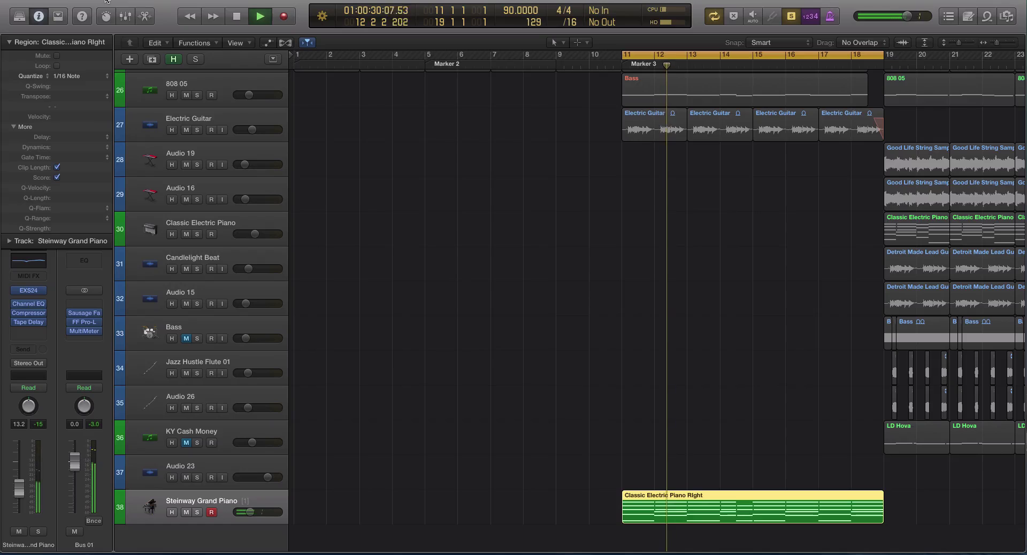
key("space")
Delete the imported piano region together with its Steinway Grand Piano track, and turn region solo off.
key("BackSpace")
key("super+BackSpace")
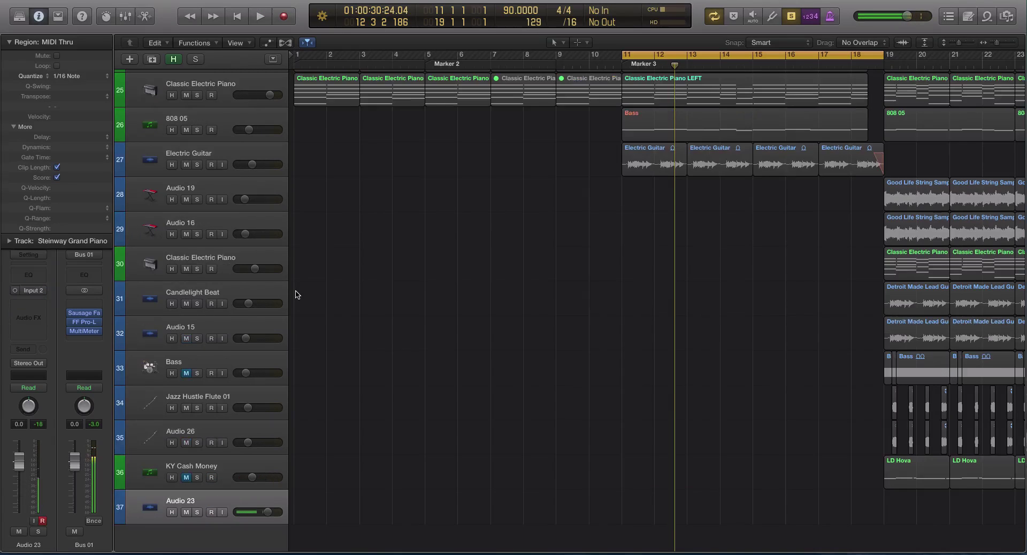
key("ctrl+s")
scroll(473, 274, "up", 5)
scroll(473, 277, "right", 1)
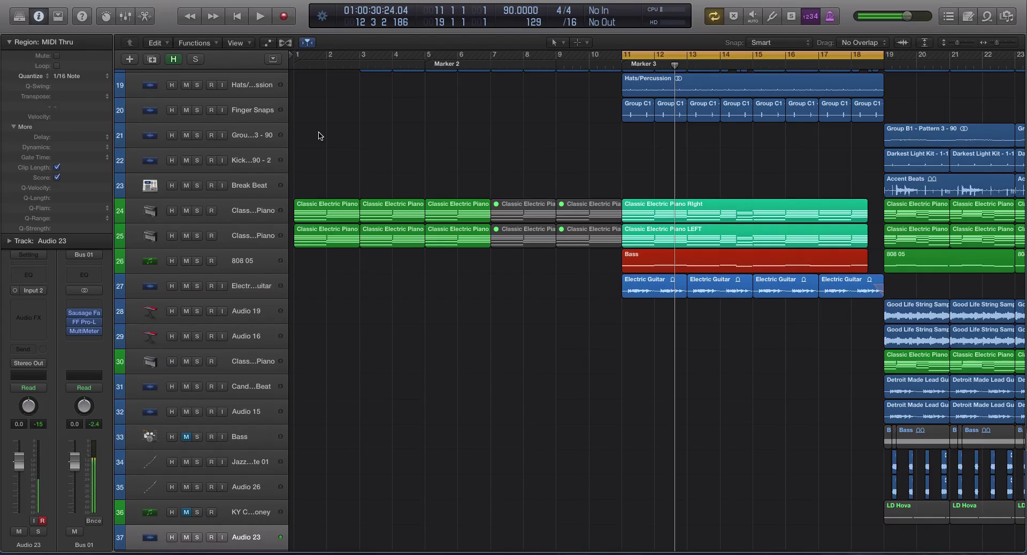
left_click(825, 345, "shift")
left_click_drag(629, 186, 851, 238)
left_click(651, 219)
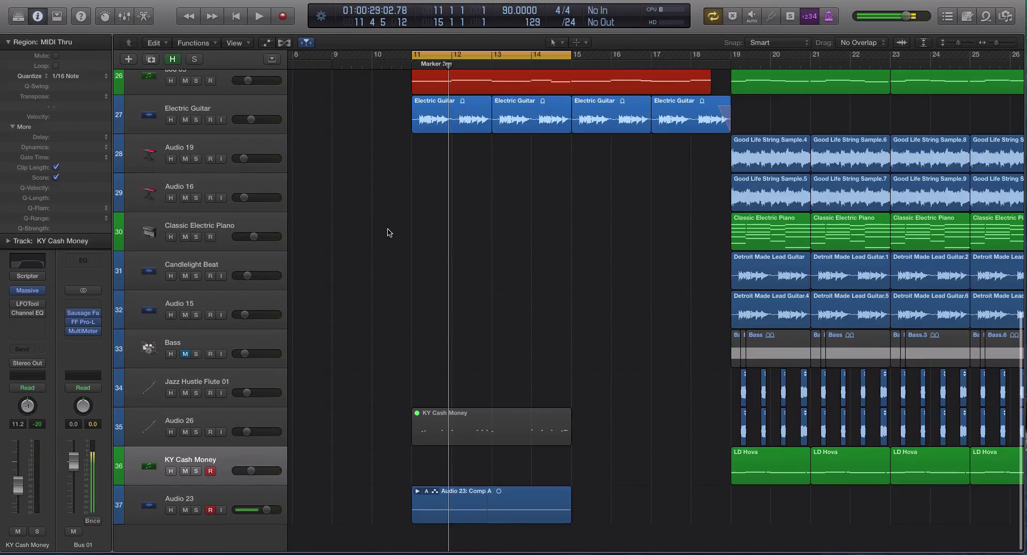
Open the project's recording settings and examine the MIDI overlapping-recording options for No Cycle and Cycle.
scroll(389, 233, "up", 12)
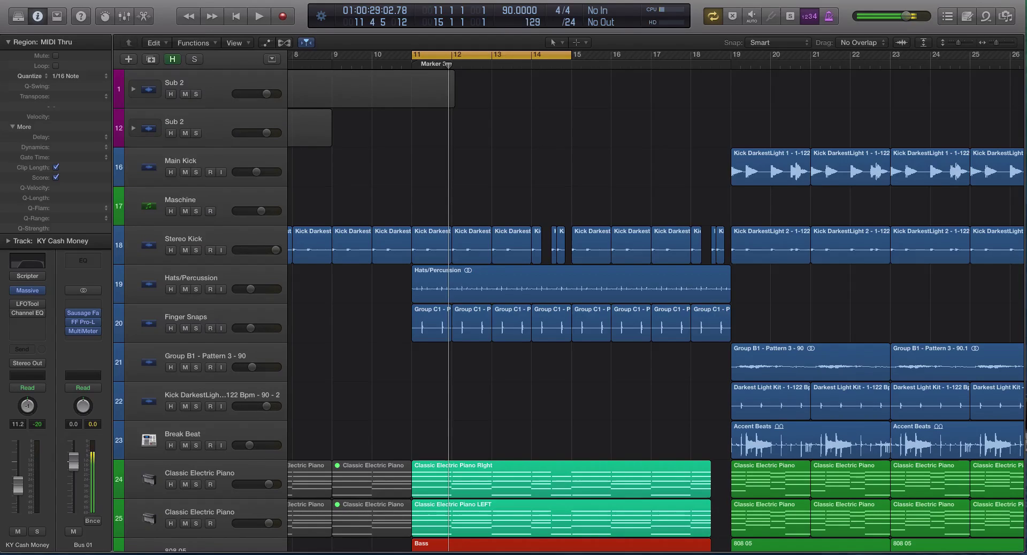
left_click(89, 1)
mouse_move(133, 141)
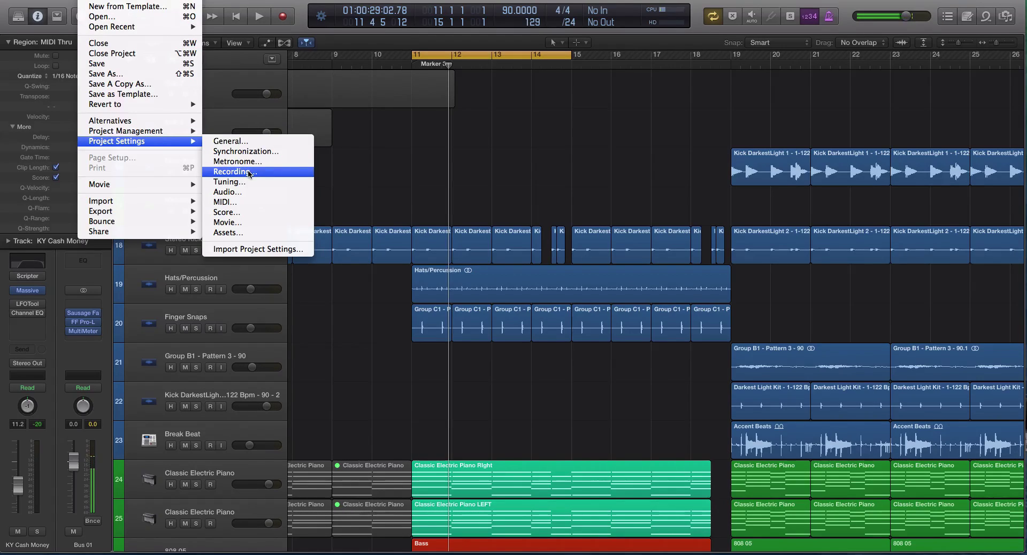
left_click(249, 172)
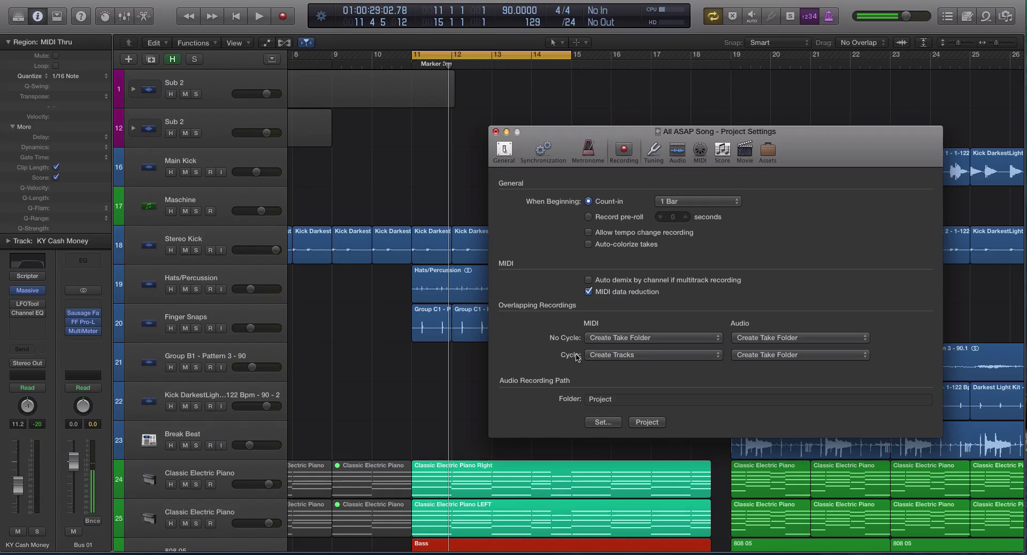
left_click(632, 354)
left_click(542, 350)
left_click(600, 340)
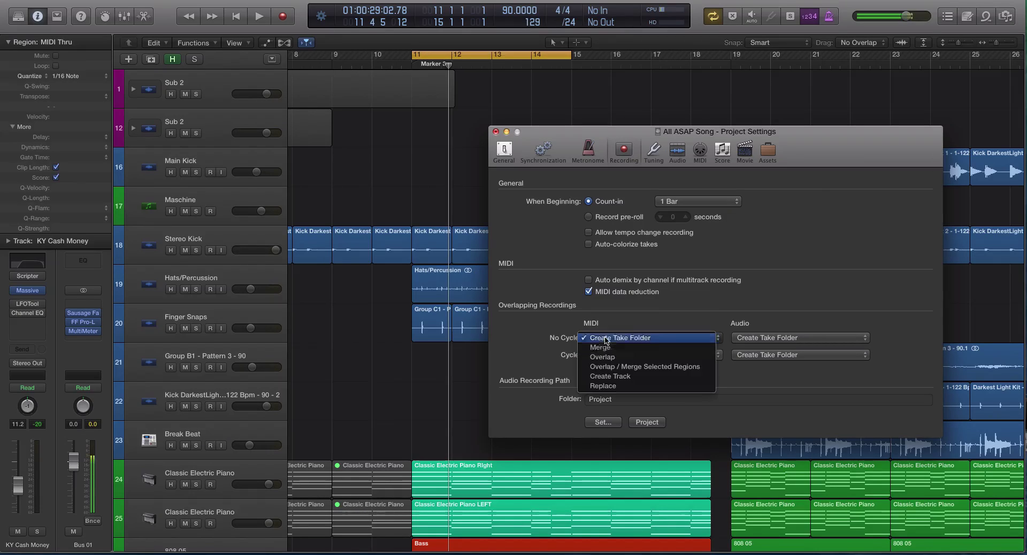
left_click(550, 345)
left_click(598, 341)
left_click(561, 357)
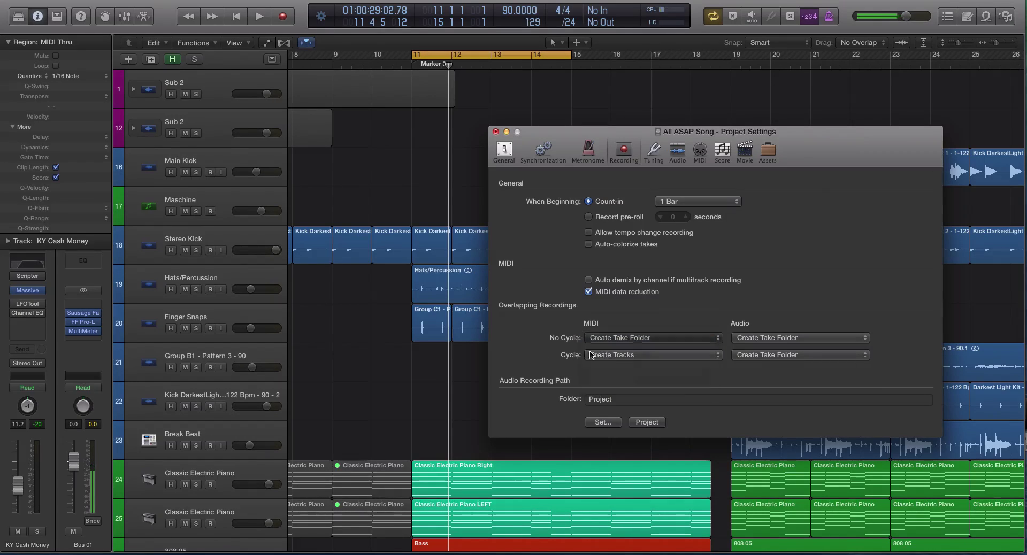
Set MIDI overlapping recordings in Cycle mode to Create Take Folder and close the project settings.
left_click(603, 355)
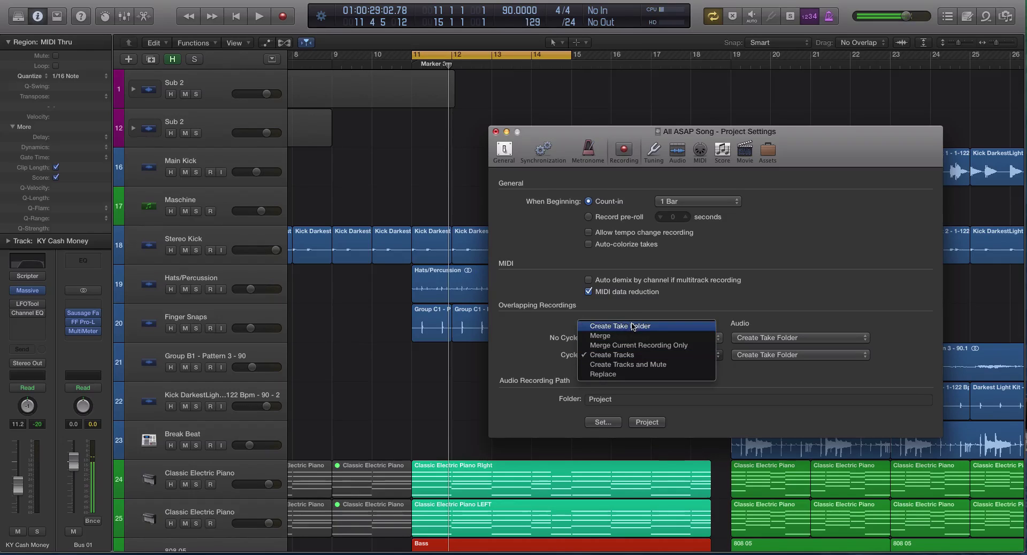
left_click(633, 326)
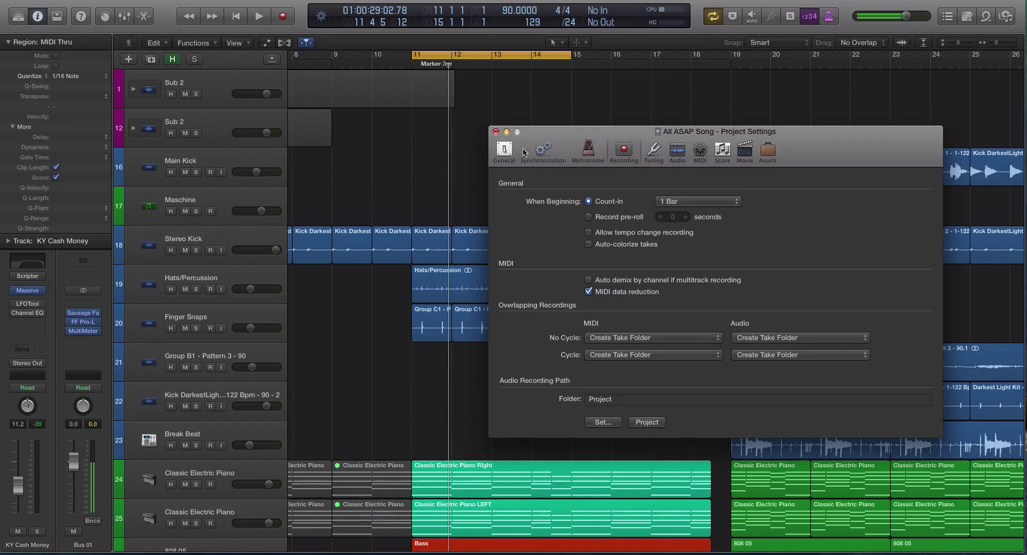
left_click(630, 356)
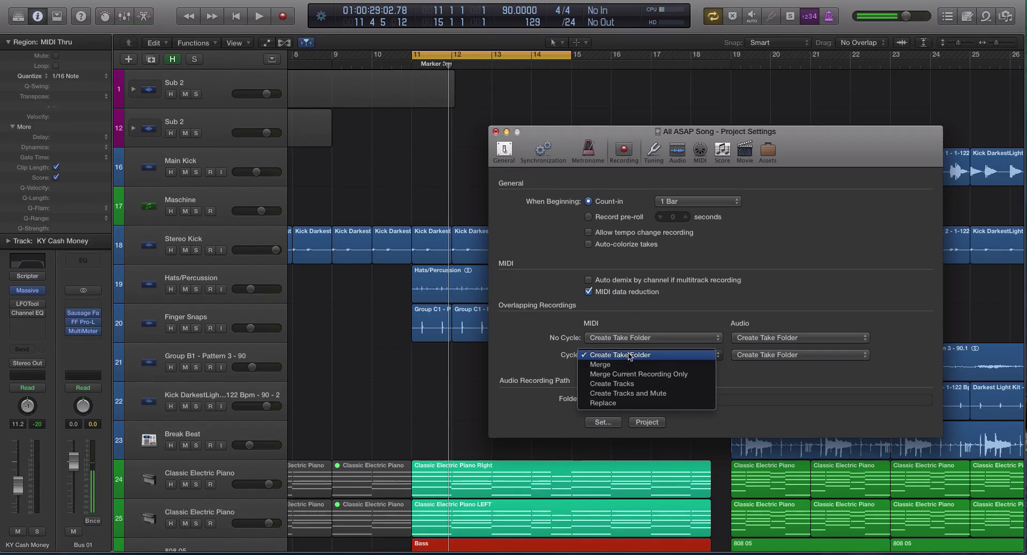
left_click(640, 367)
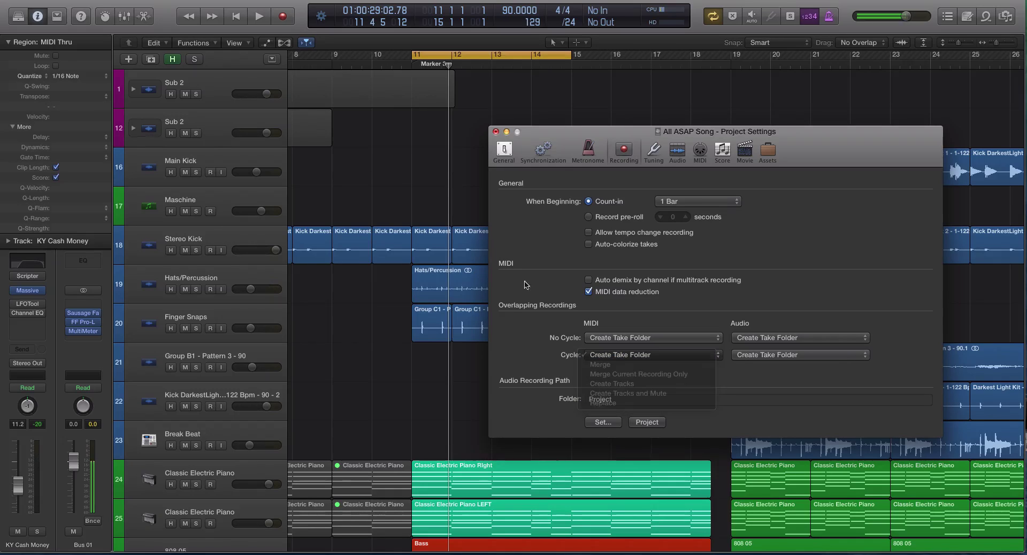
left_click(495, 131)
Select the KY Cash Money track and record cycle takes on it and Audio 23 together over bars 11 to 15.
scroll(488, 170, "down", 10)
scroll(488, 170, "up", 2)
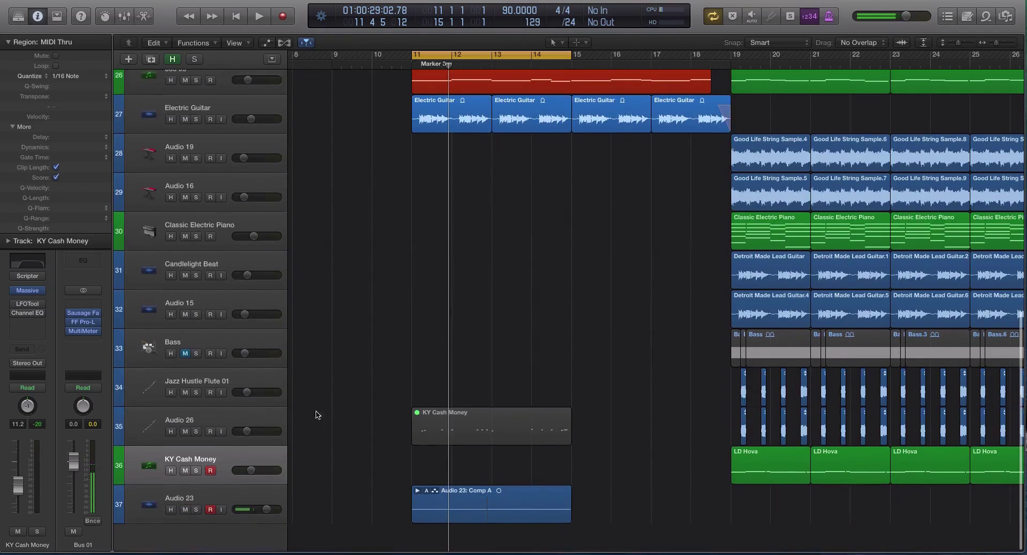
left_click(236, 434)
left_click(248, 453)
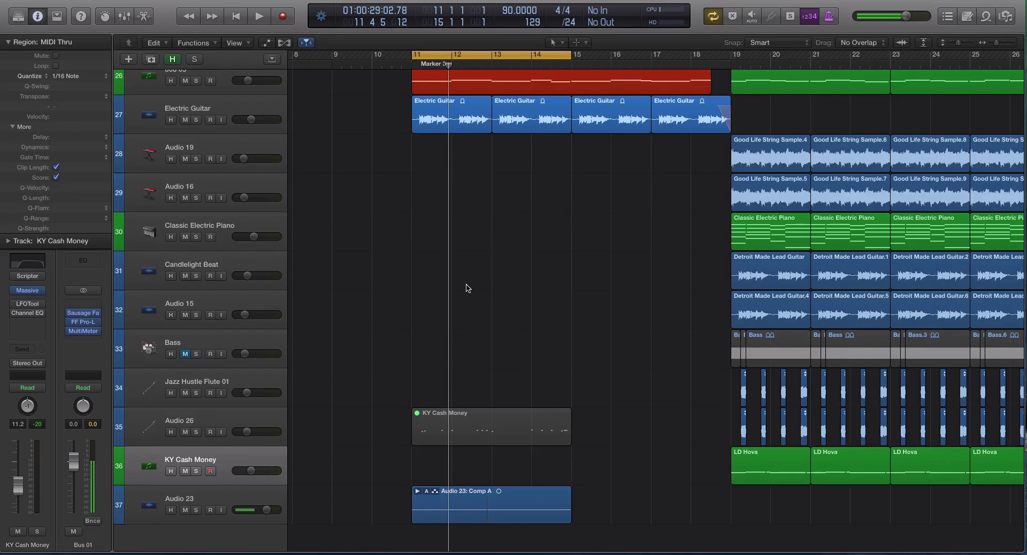
scroll(452, 324, "right", 1)
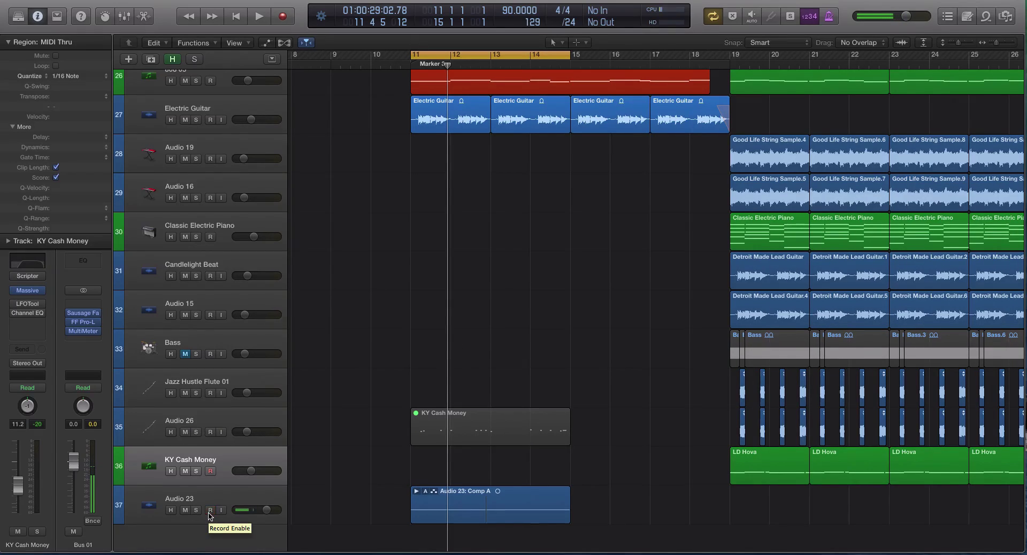
key("r")
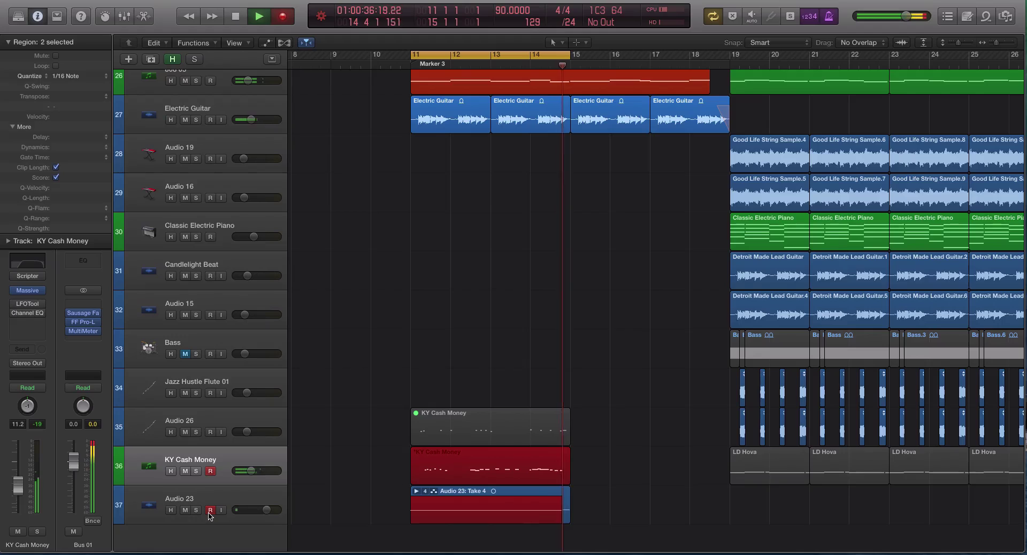
key("space")
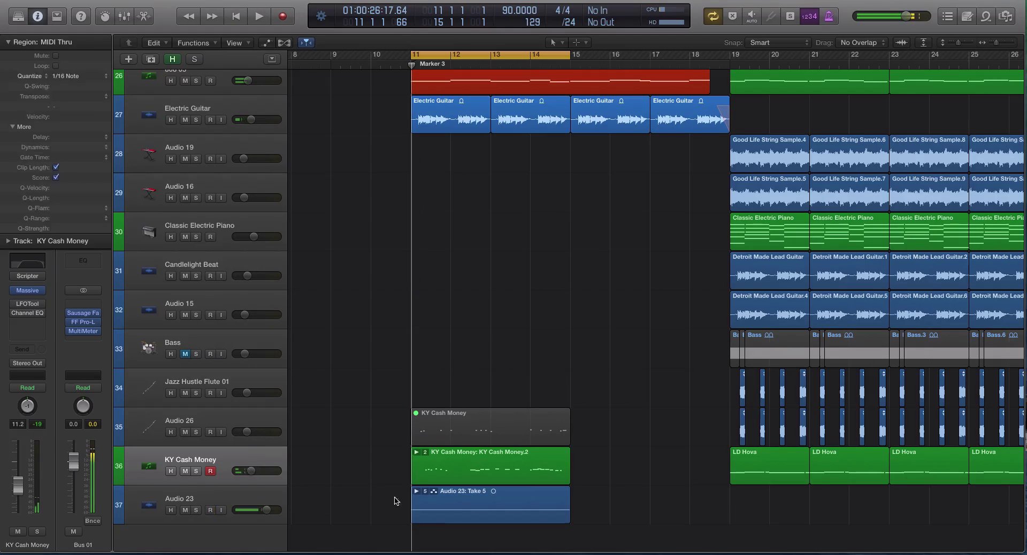
Delete the Audio 23 take folder at bar 11 along with its recorded audio file.
left_click(450, 500)
key("Delete")
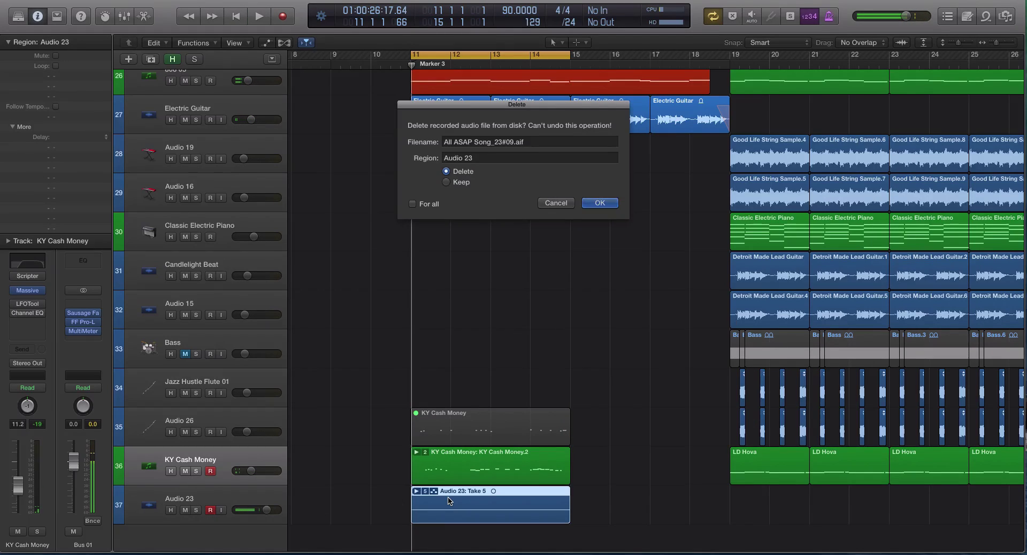
key("Return")
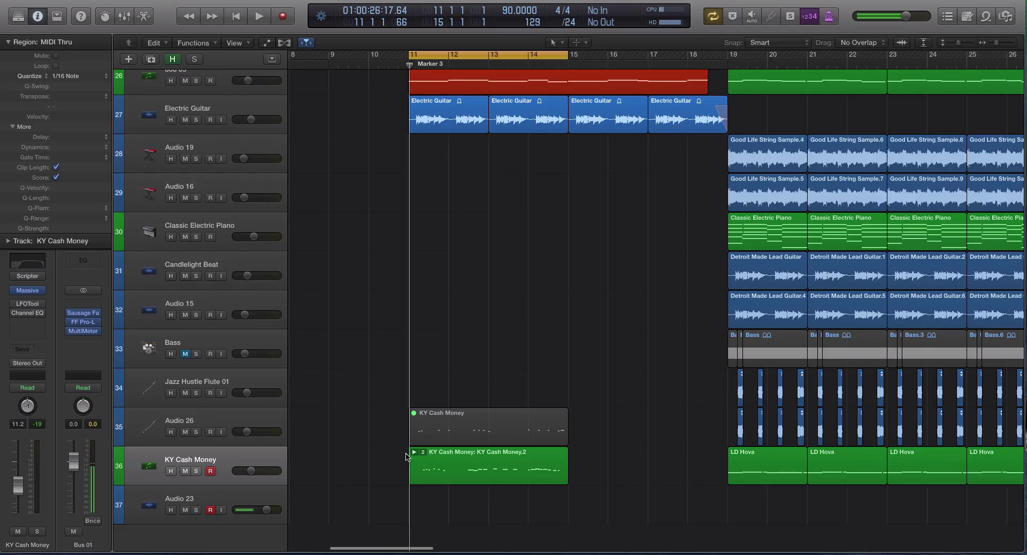
Expand the KY Cash Money take folder at bar 11 and choose the KY Cash Money.1 take.
left_click(414, 452)
scroll(452, 465, "down", 2)
left_click(453, 454)
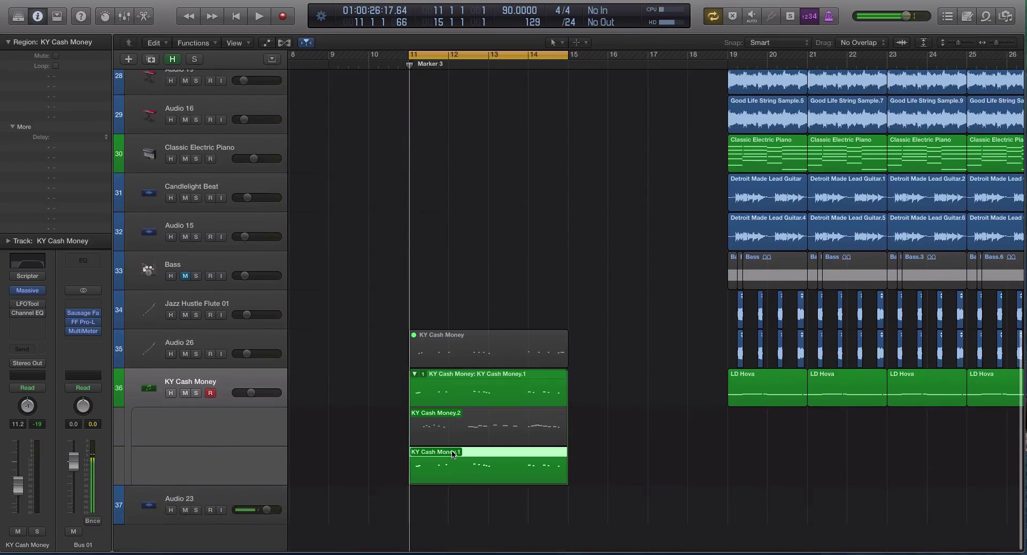
Collapse the KY Cash Money take folder and set MIDI overlapping recordings in Cycle mode to Create Tracks.
left_click(414, 376)
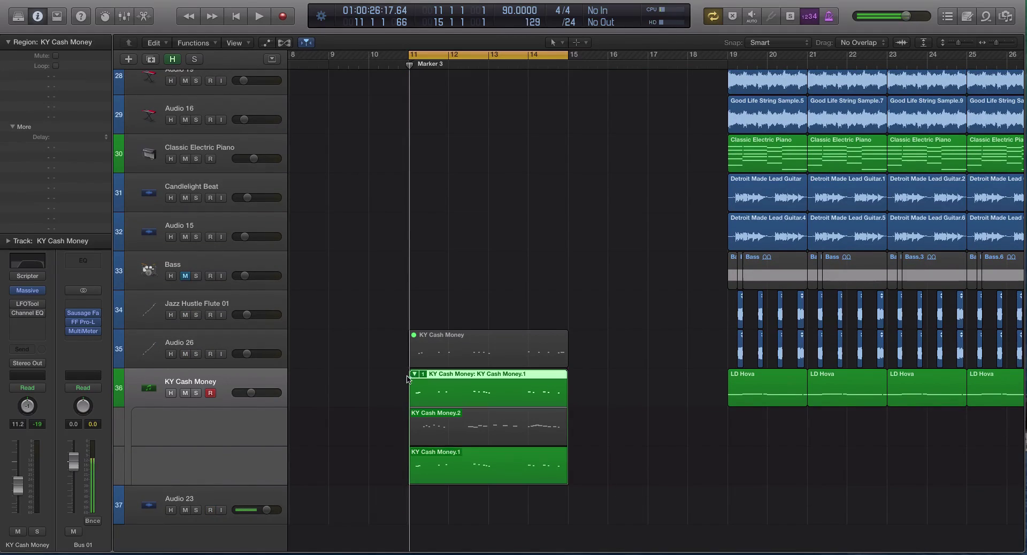
left_click(415, 374)
left_click(49, 0)
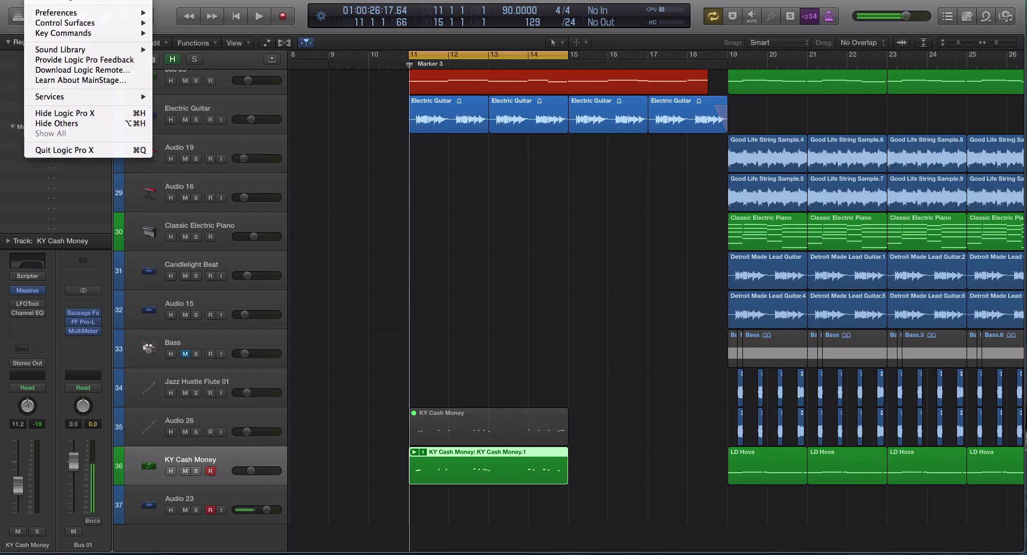
mouse_move(88, 0)
mouse_move(160, 141)
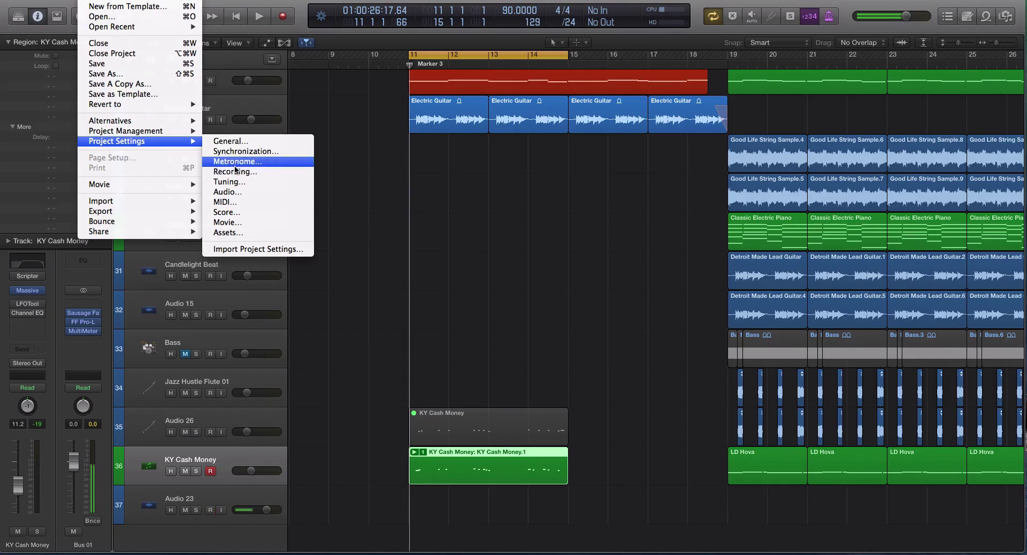
left_click(239, 172)
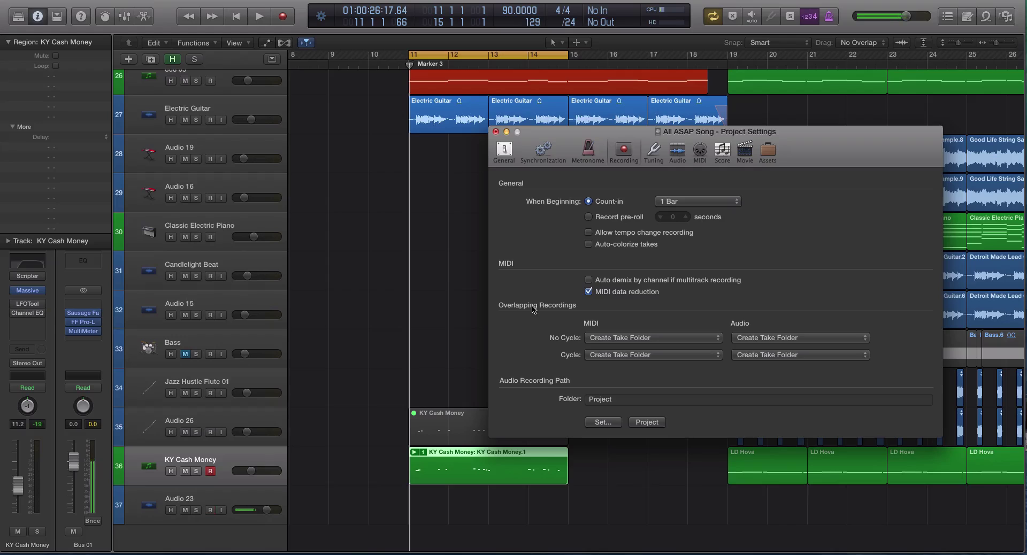
left_click(599, 356)
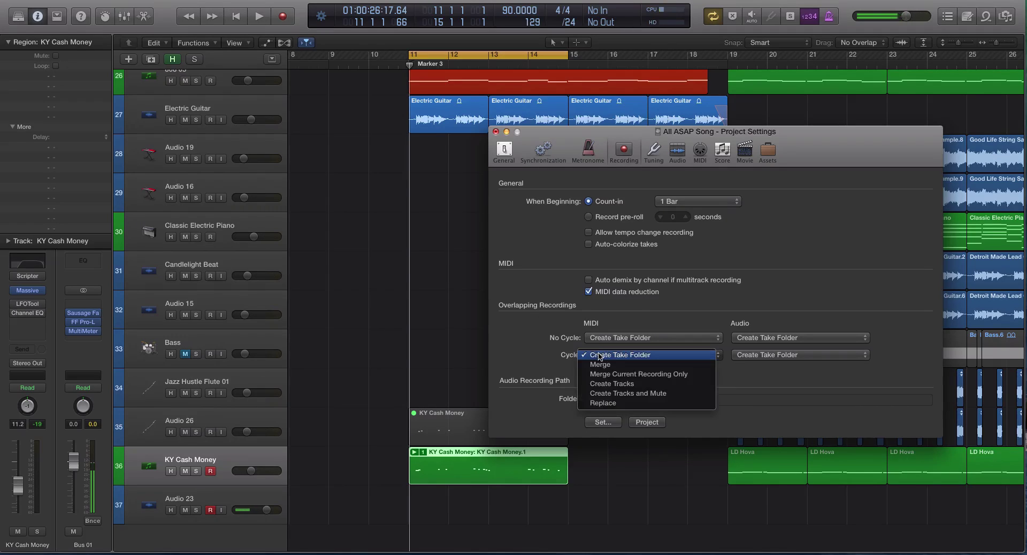
left_click(627, 384)
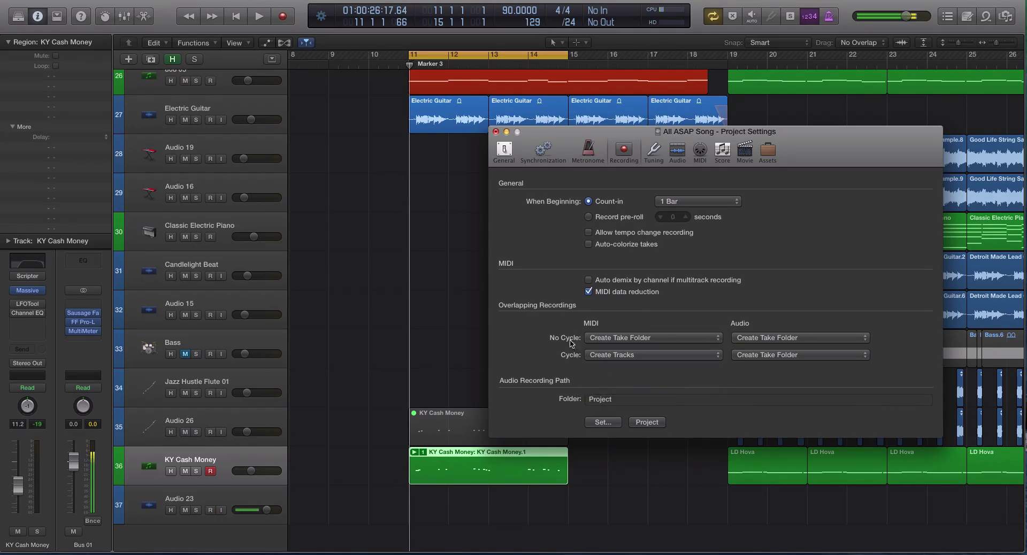
left_click(495, 133)
Delete the KY Cash Money take folder at bar 11 on track 36.
scroll(550, 469, "right", 20)
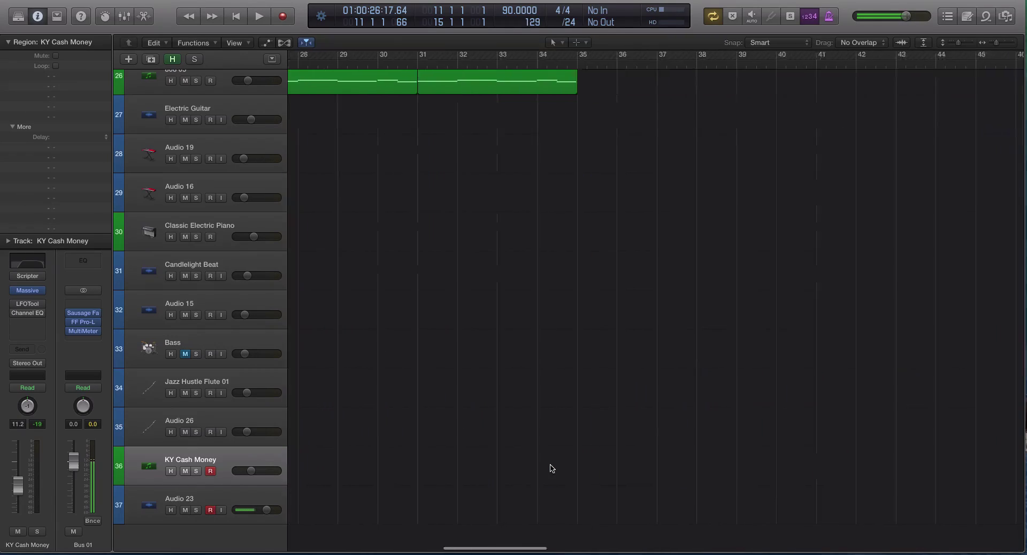
scroll(550, 469, "left", 20)
left_click(610, 466)
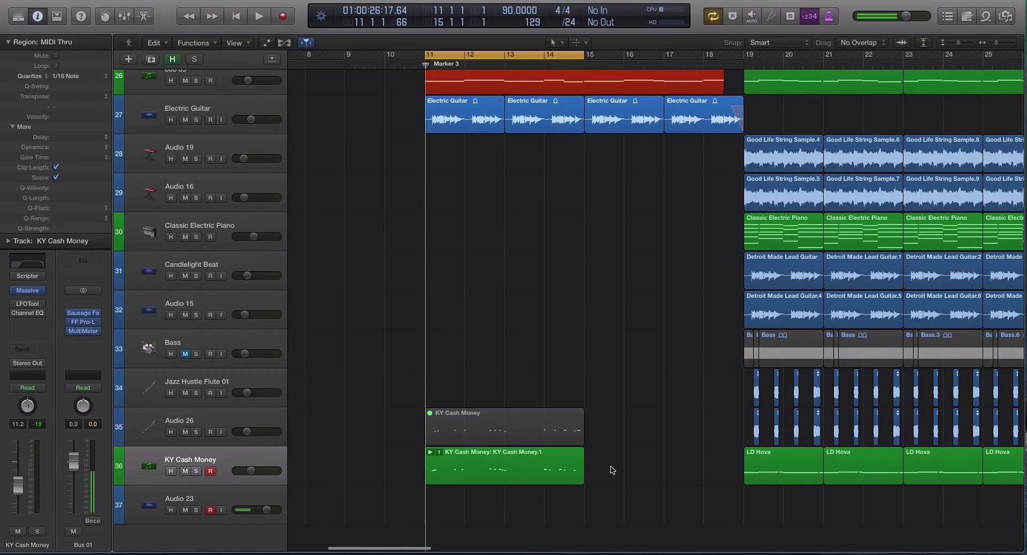
left_click(571, 460)
key("Delete")
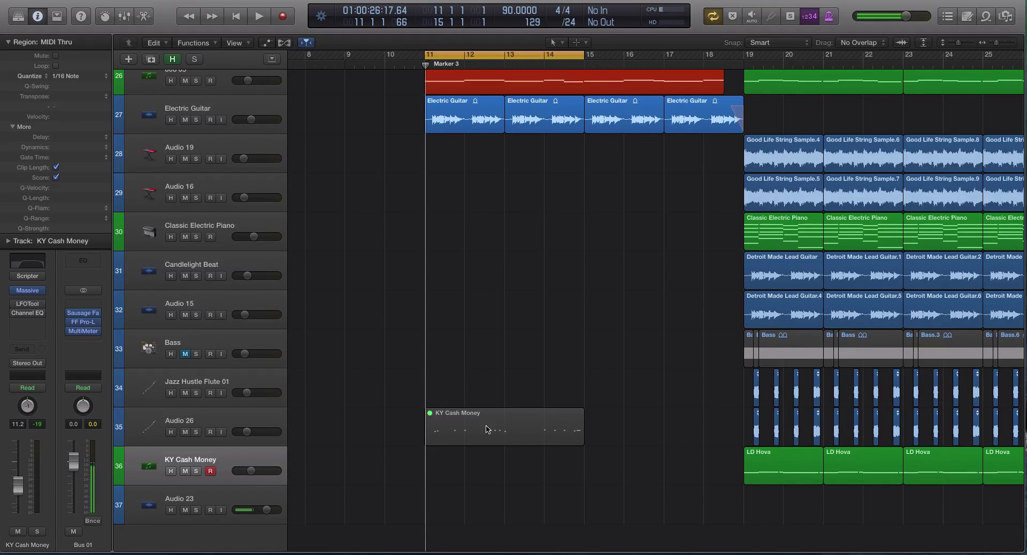
Mute the Hats/Percussion region at bar 11 and select the Maschine track.
scroll(487, 429, "up", 10)
left_click(190, 169)
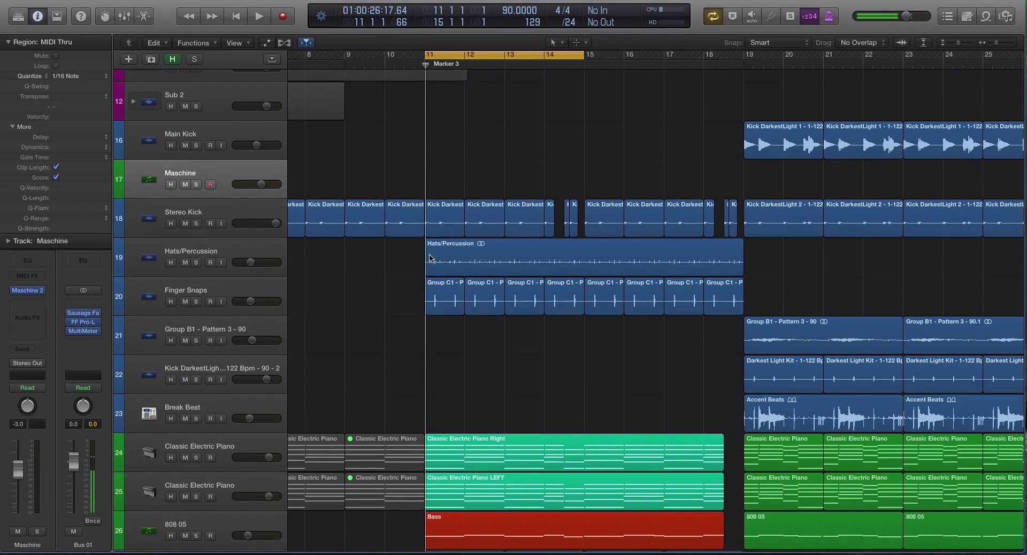
left_click_drag(409, 255, 745, 284)
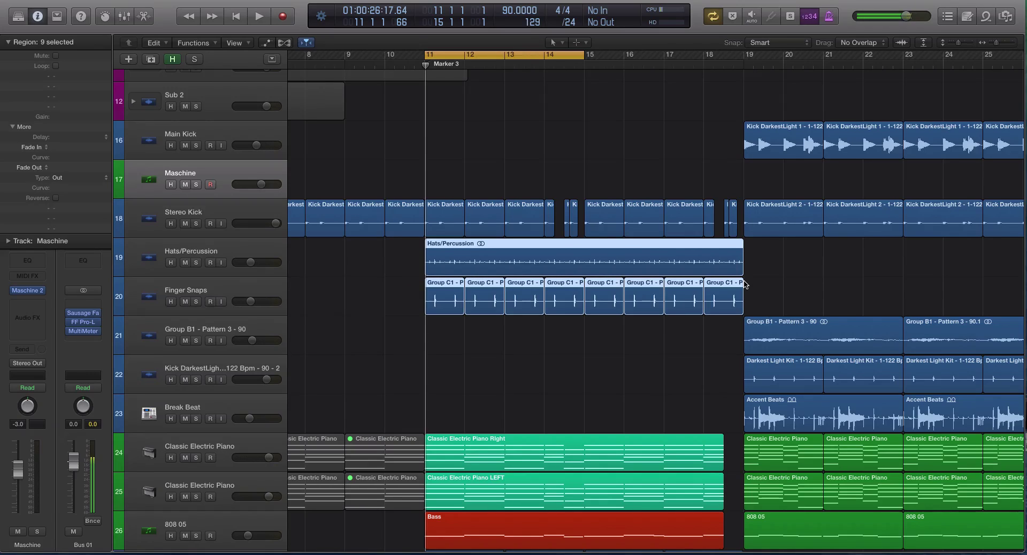
left_click(470, 256)
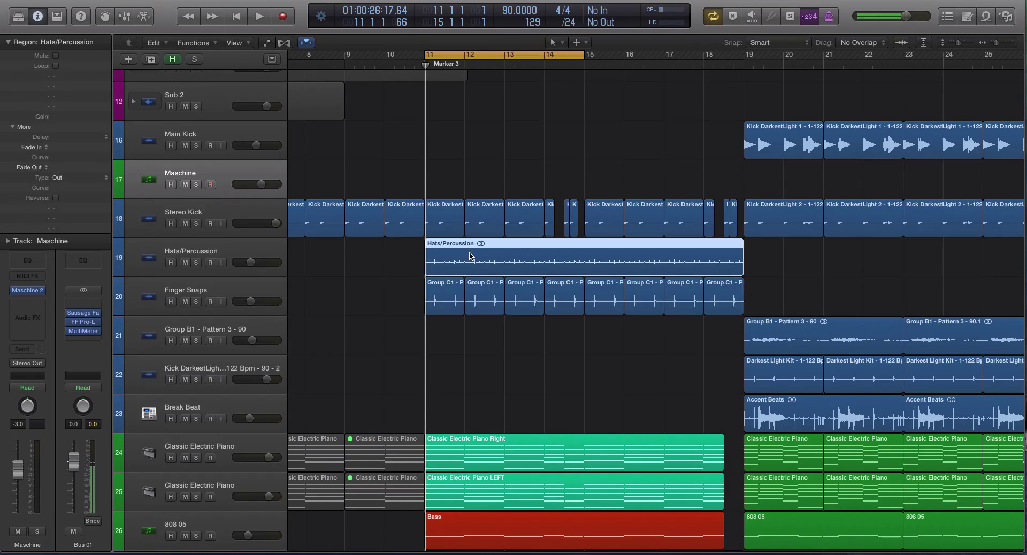
key("ctrl+m")
left_click(210, 133)
left_click(234, 178)
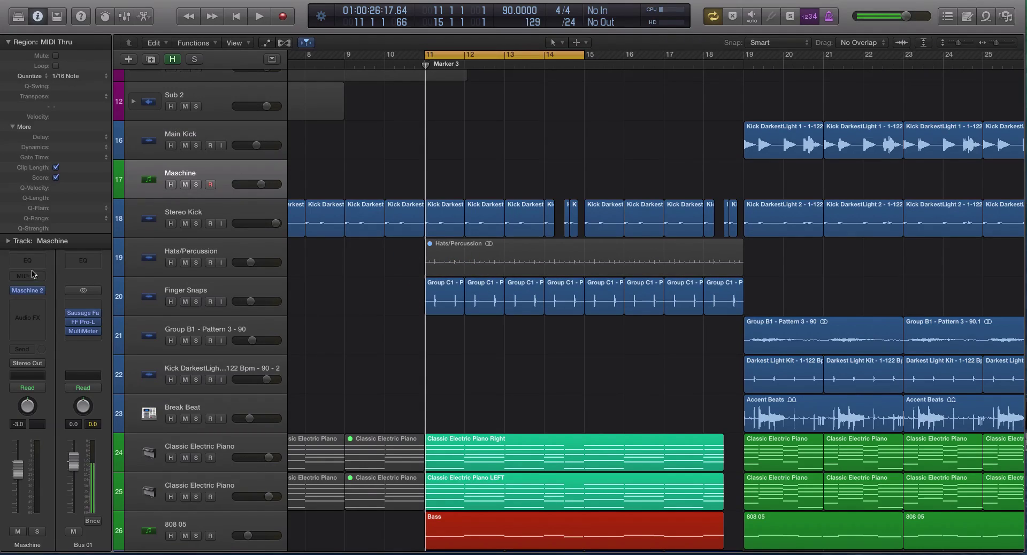
Check the Group C1 sounds in the Maschine 2 plug-in, close it, and move the Maschine track directly below Finger Snaps.
left_click(27, 293)
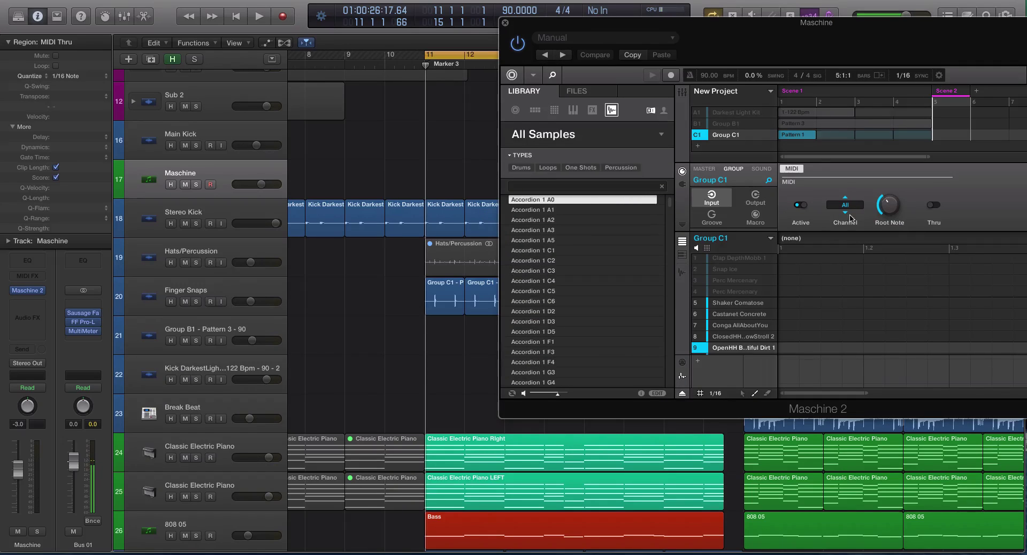
mouse_move(709, 348)
left_click(505, 23)
left_click_drag(227, 174, 230, 297)
Review the overlapping recordings options in the project's recording settings and close them.
left_click(48, 1)
mouse_move(88, 1)
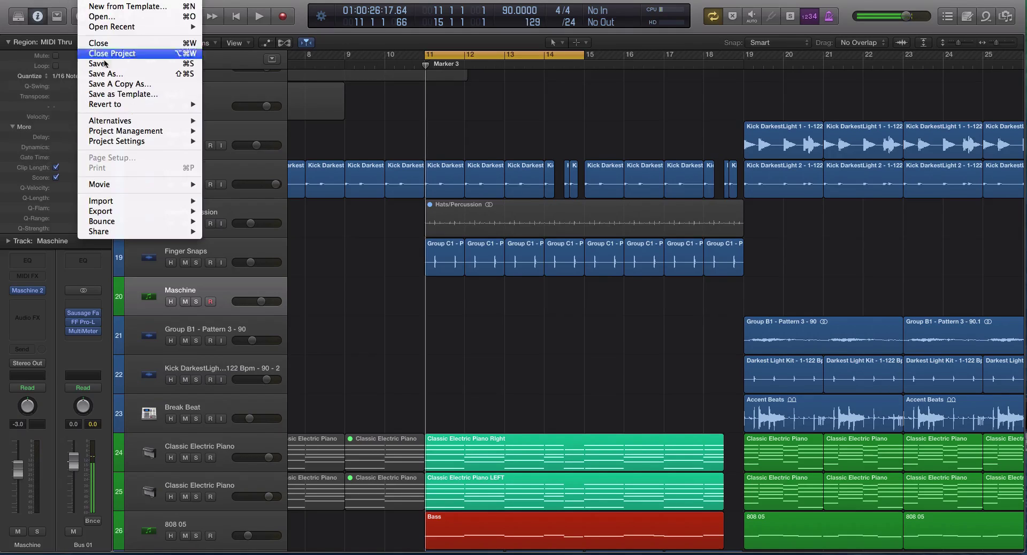
mouse_move(161, 142)
left_click(245, 172)
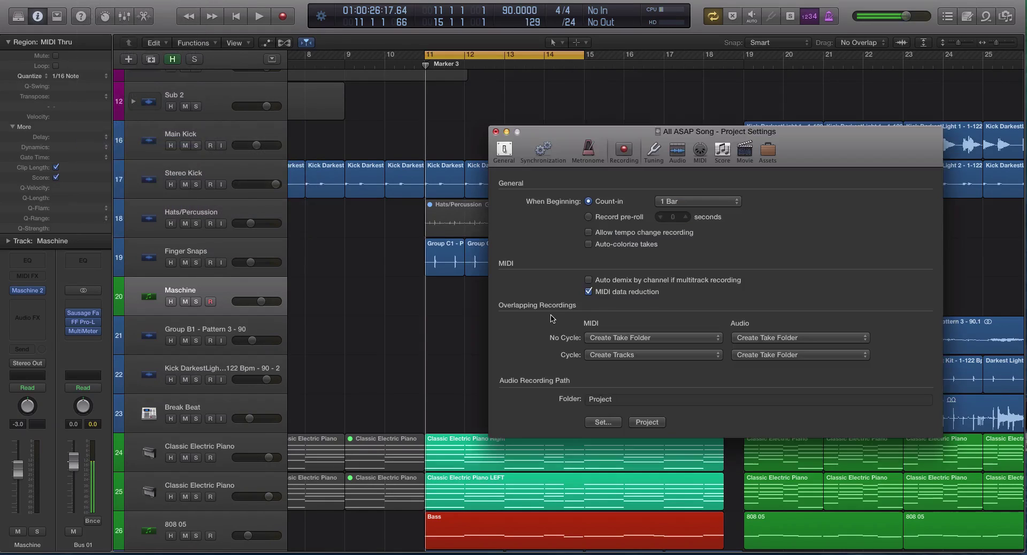
left_click(495, 132)
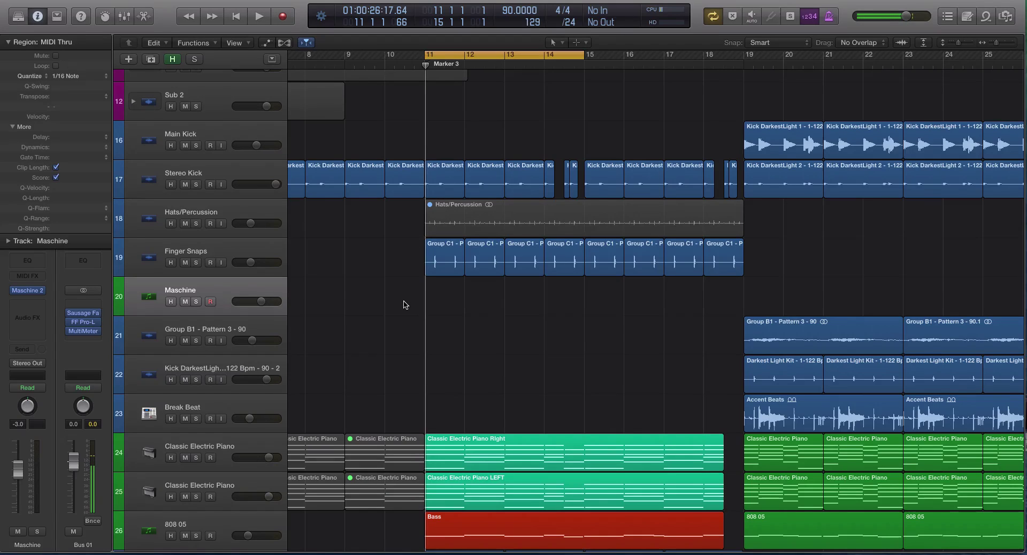
Record three MIDI cycle passes on the Maschine track over bars 11 to 15, with Audio 23 still armed, and stop.
key("r")
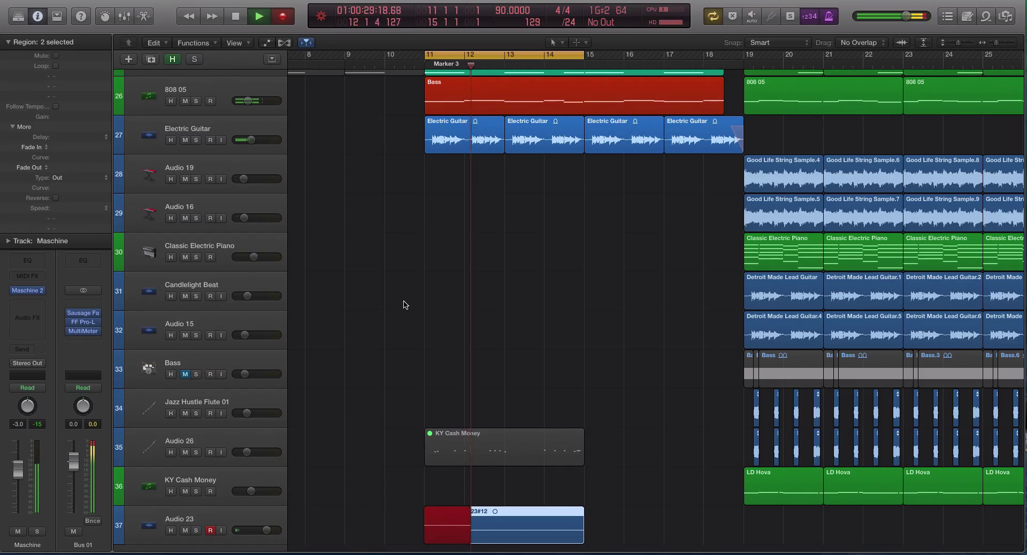
scroll(404, 305, "up", 5)
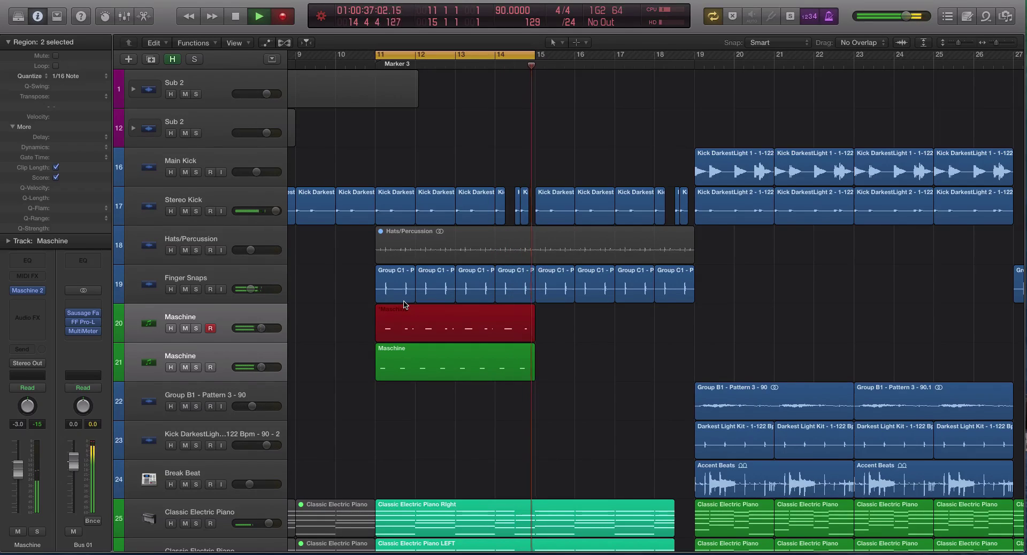
key("space")
Solo the Maschine region on track 22, select its track and audition the region from bar 11.
left_click(385, 352)
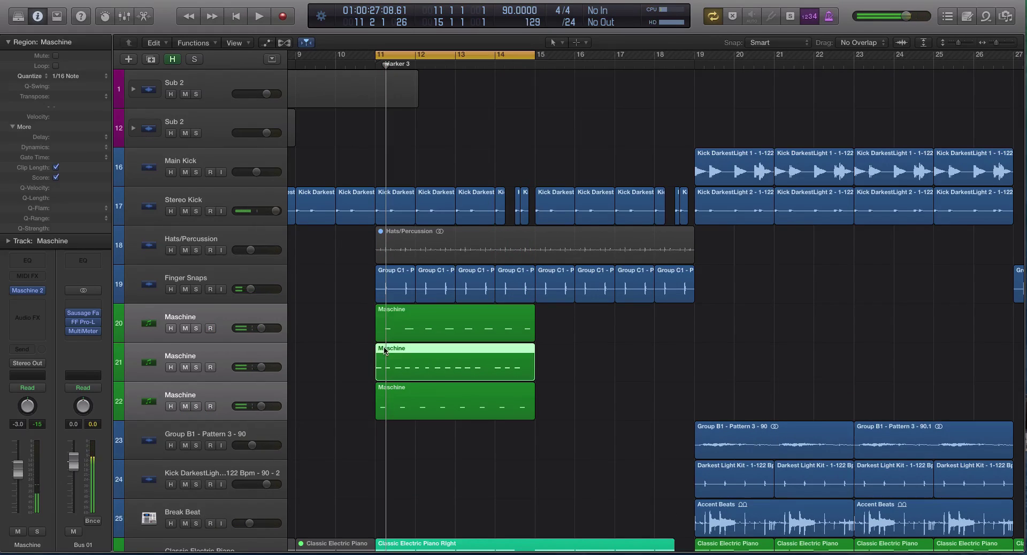
left_click(397, 391)
key("ctrl+s")
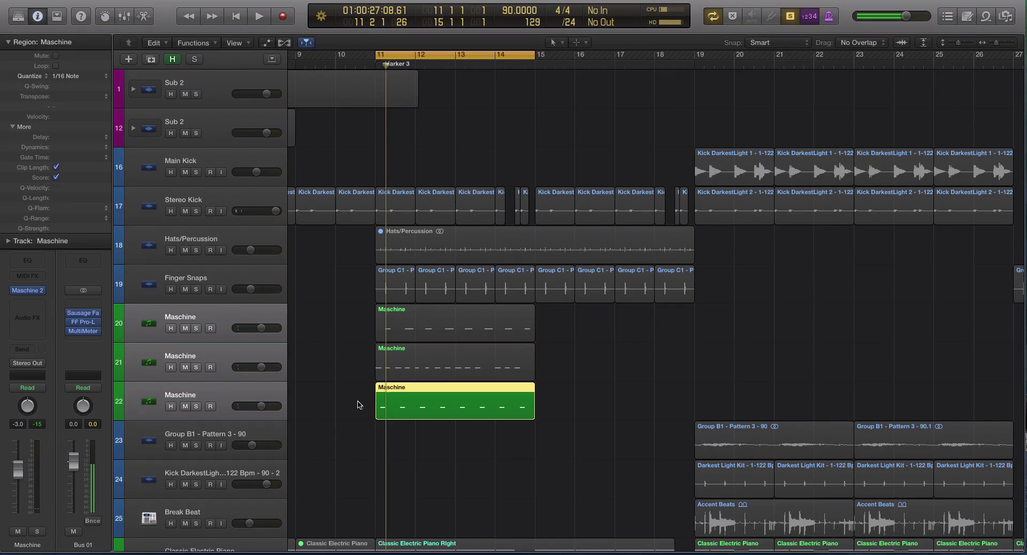
left_click(222, 397)
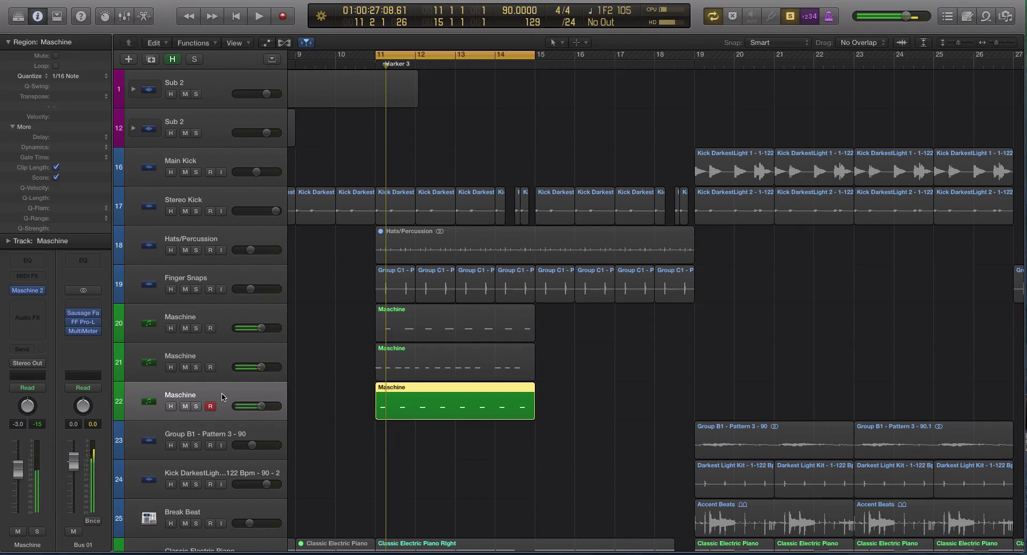
key("space")
Audition the Maschine regions on tracks 21 and 20 one after the other in solo.
key("space")
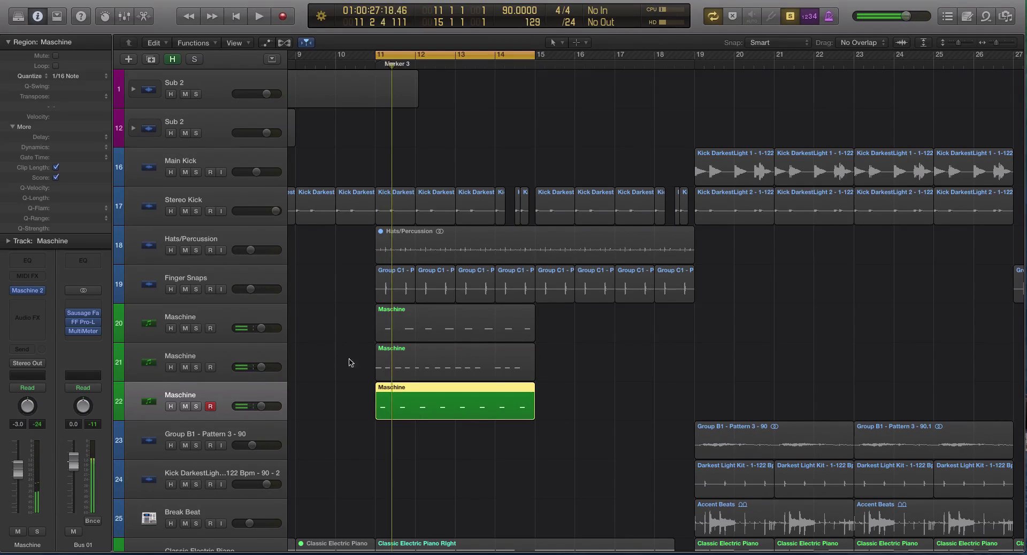
left_click(402, 362)
key("space")
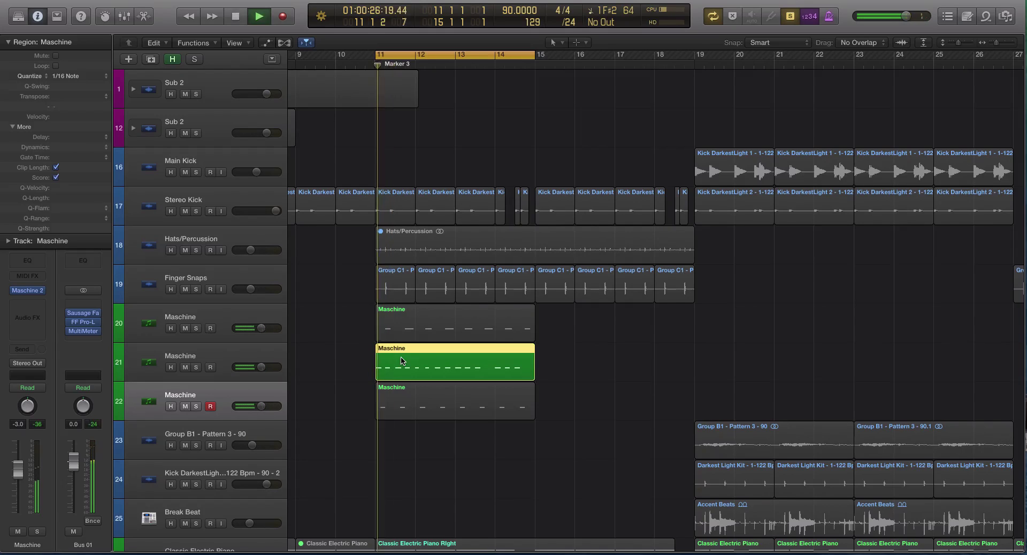
key("space")
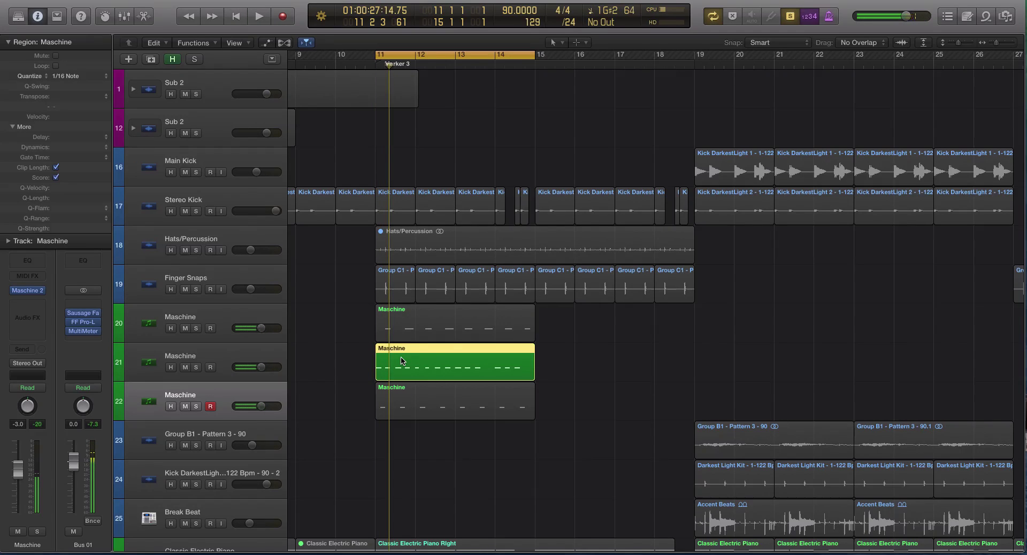
key("space")
key("space")
left_click(408, 332)
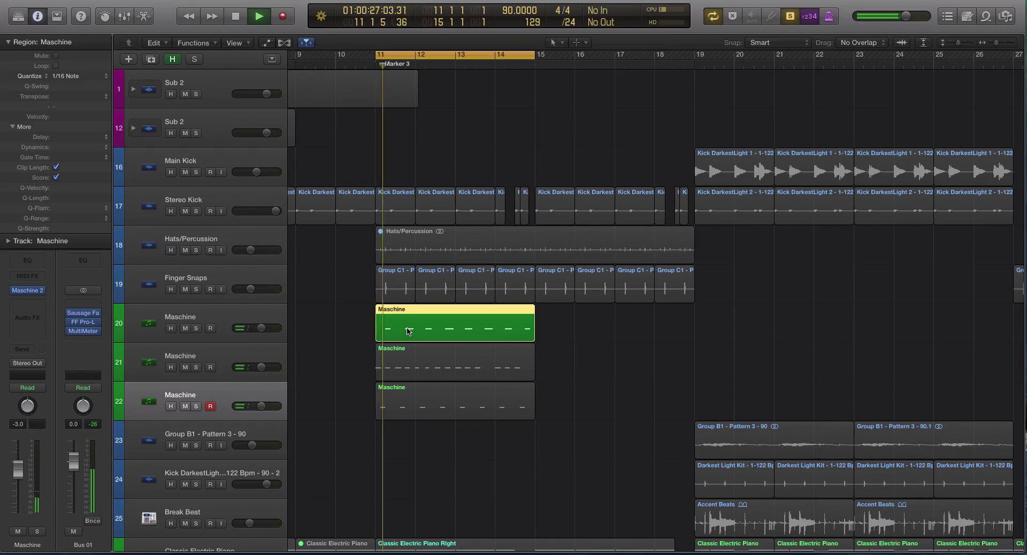
Turn off solo, select the three recorded Maschine regions together, and clear the selection.
left_click_drag(350, 319, 561, 429)
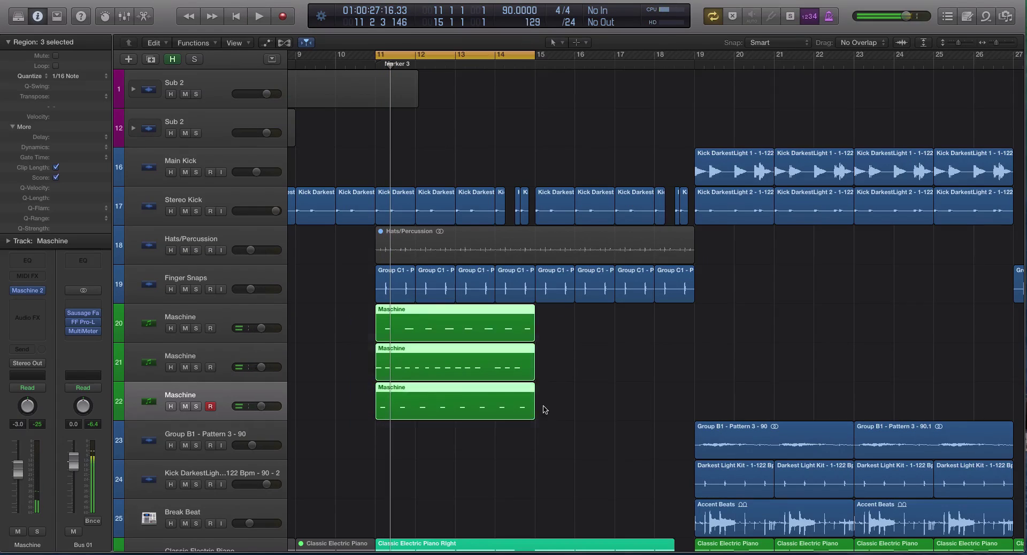
scroll(543, 410, "down", 3)
left_click_drag(357, 274, 476, 340)
left_click(360, 270)
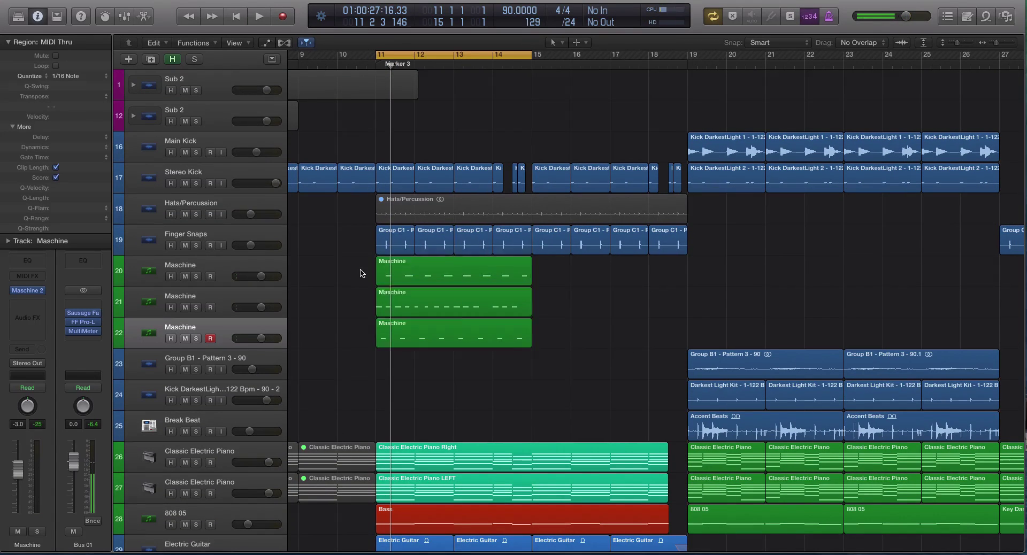
Open the Maschine 2 instrument of track 20 to inspect its Group C1 sounds, and close it.
left_click(253, 261)
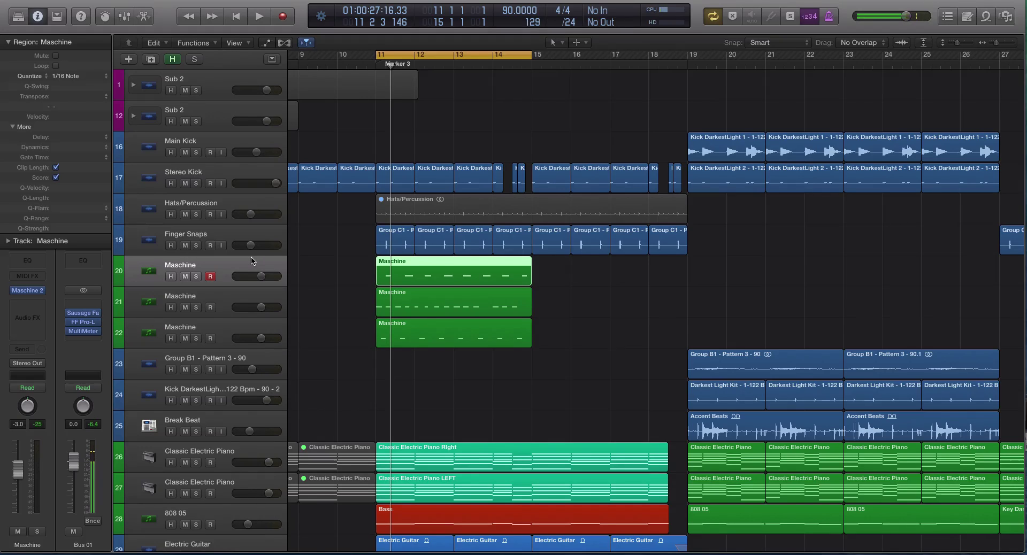
left_click(27, 290)
left_click_drag(668, 22, 551, 103)
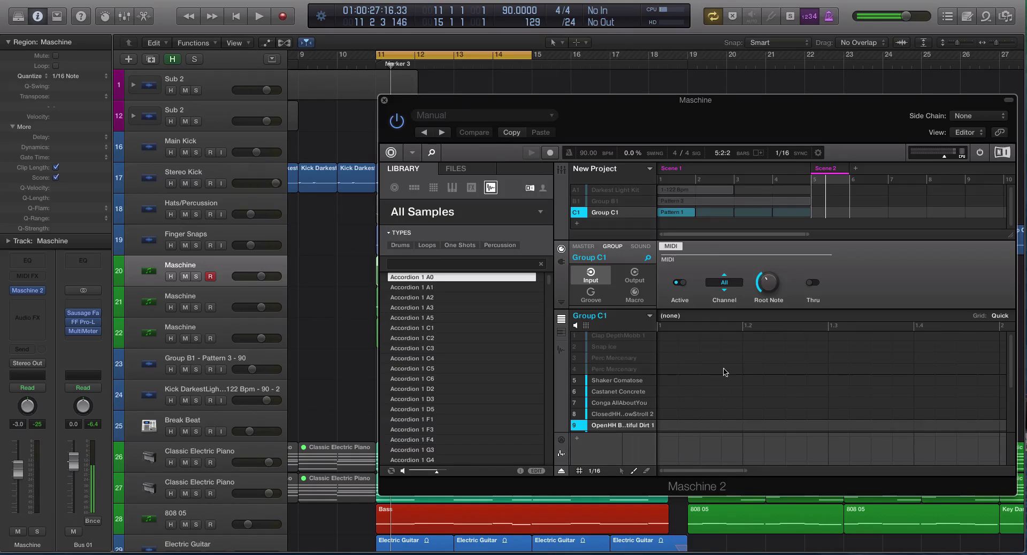
left_click(384, 100)
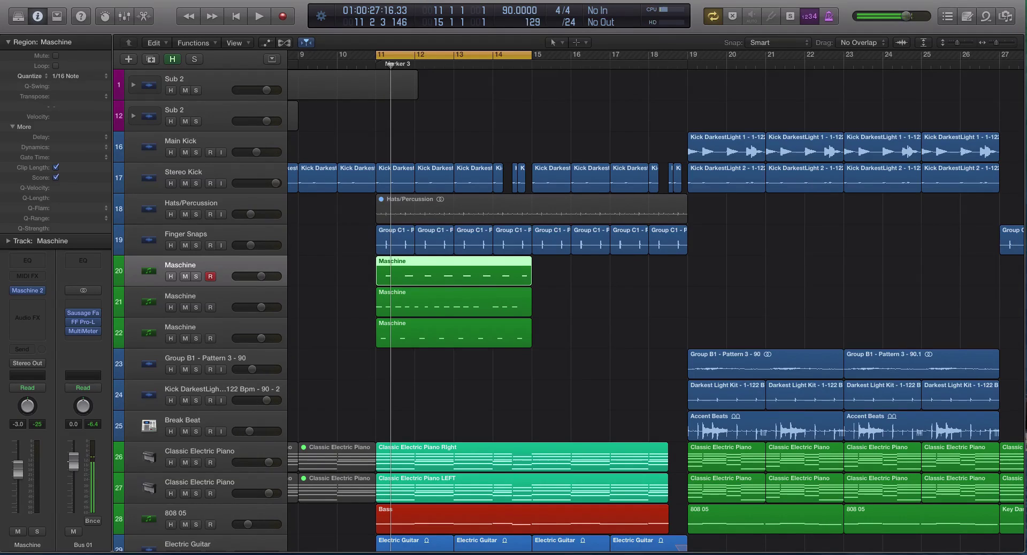
Select the three Maschine regions together, and examine Maschine tracks 20, 21 and 22 by selecting each in turn.
left_click_drag(346, 267, 546, 358)
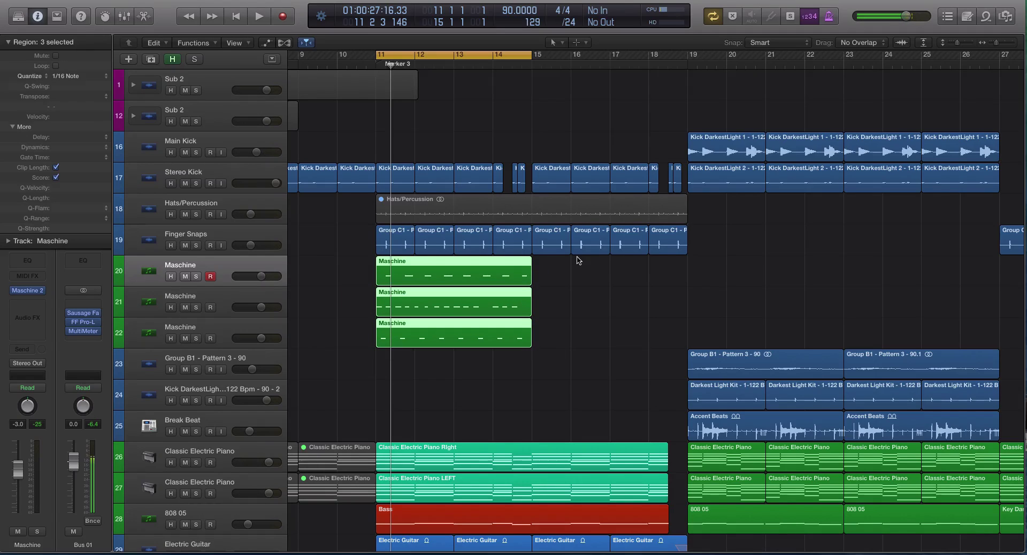
left_click(226, 264)
scroll(234, 285, "up", 5)
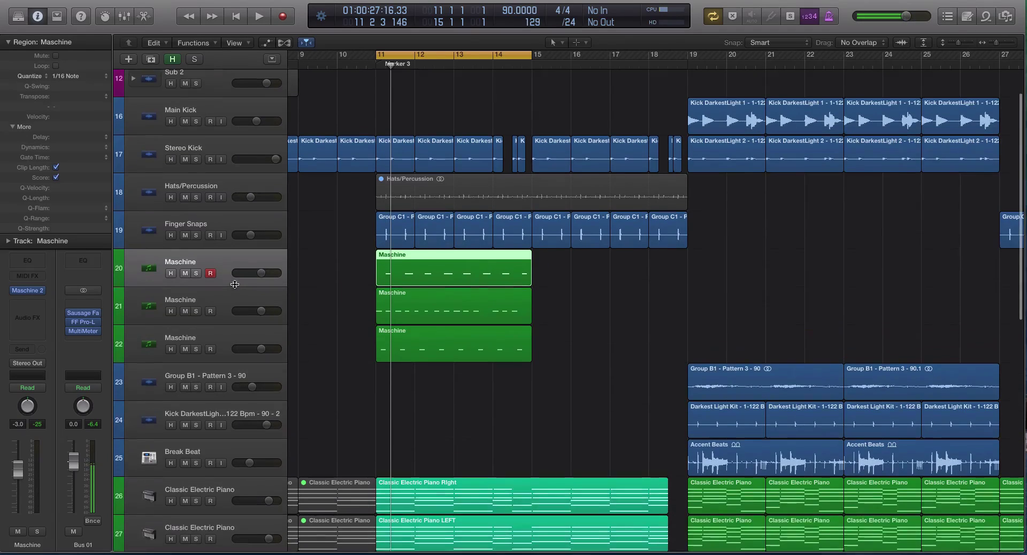
scroll(234, 284, "up", 1)
left_click(227, 303)
left_click(225, 282)
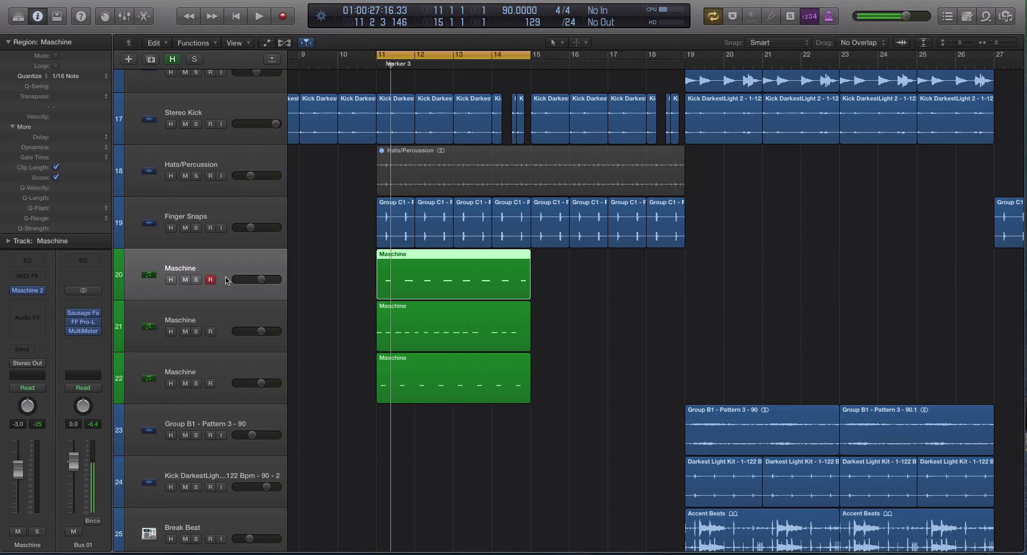
left_click(217, 322)
left_click(235, 358)
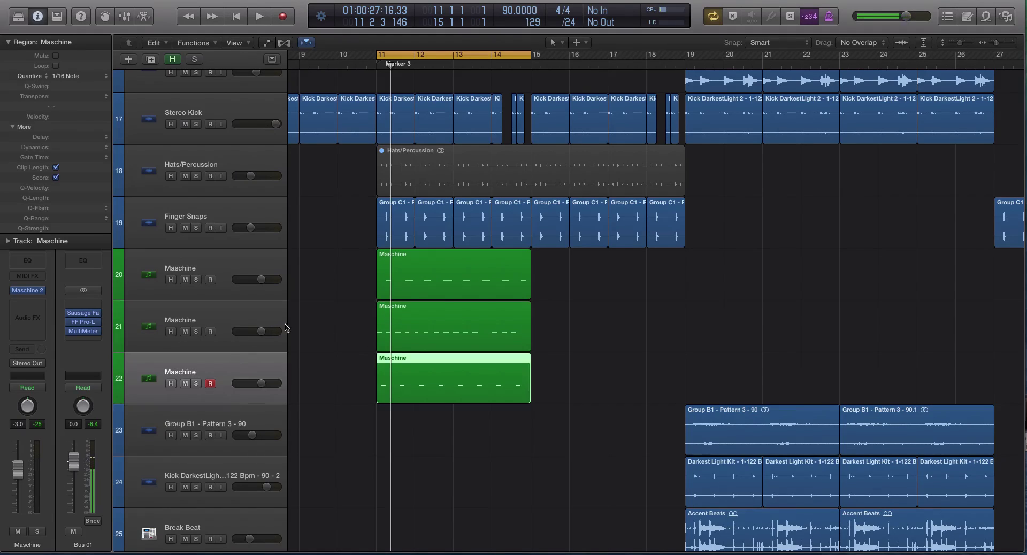
Rename the Maschine track 20 as Percussion.
double_click(185, 262)
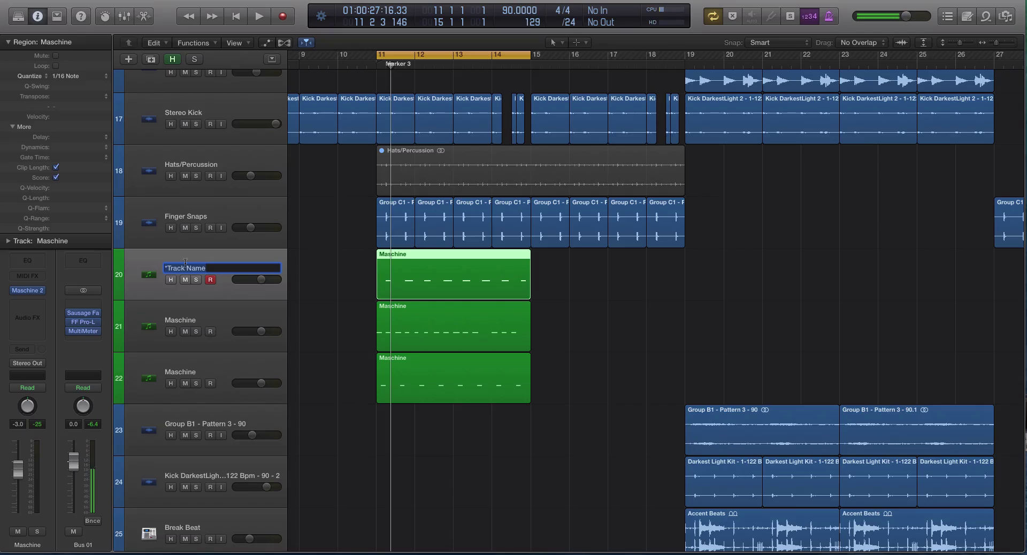
type("Percussion")
key("Return")
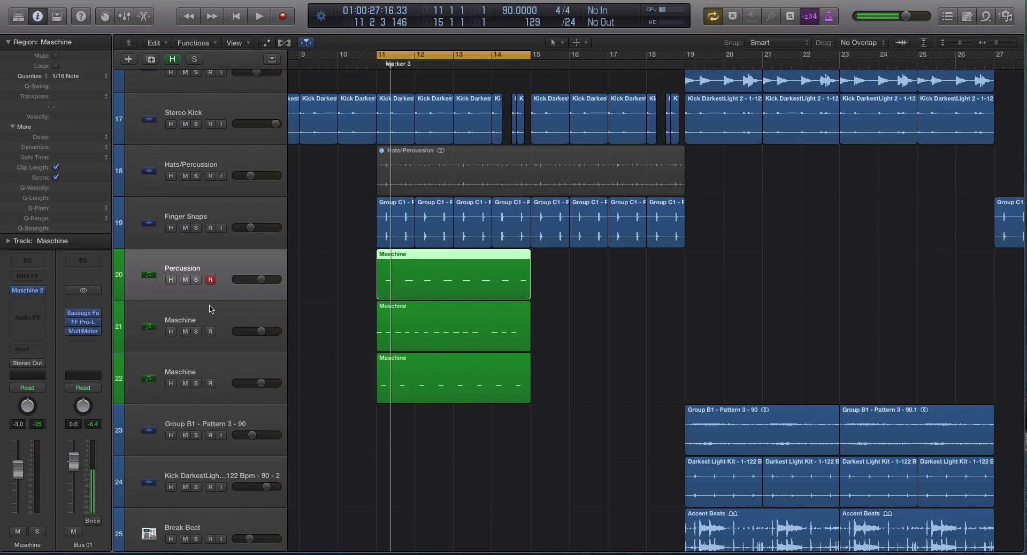
Rename the Maschine track 21 as Closed HH.
left_click(211, 309)
double_click(210, 321)
type("Cl")
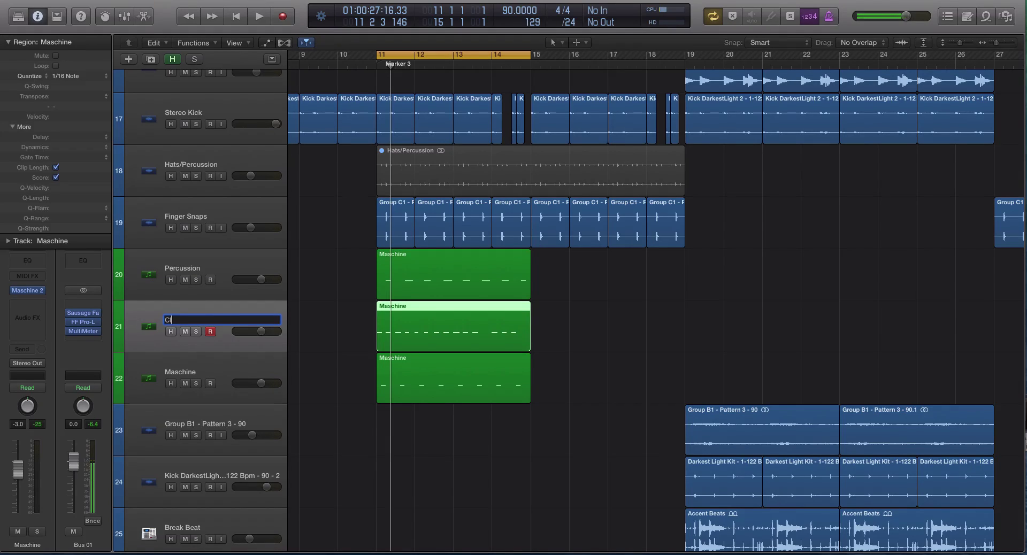
type("osed HH")
key("Return")
Rename the Maschine track 22 as Shaker.
double_click(232, 370)
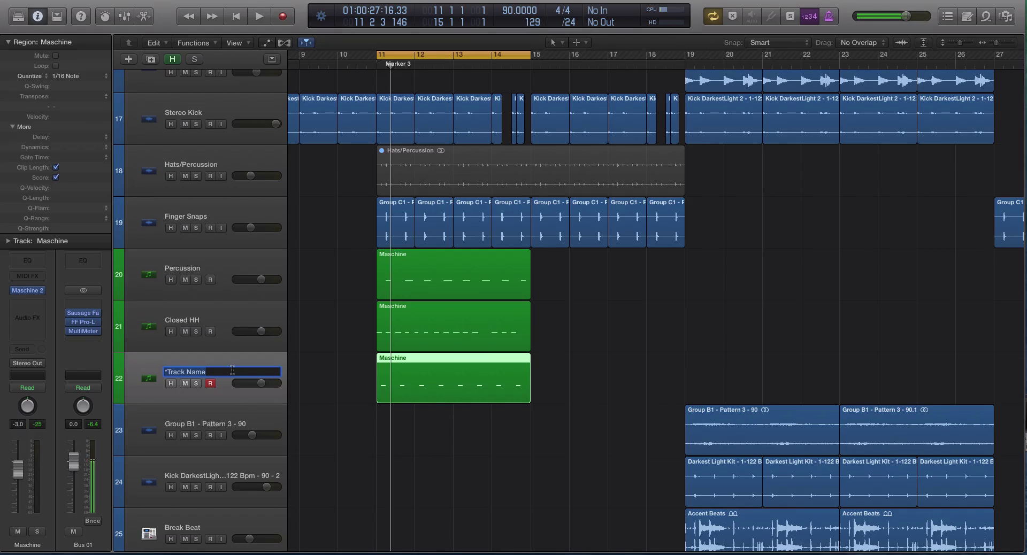
type("Shaker")
key("Return")
Clear the region selection and play the cycled section to hear the Percussion, Closed HH and Shaker tracks together.
left_click(373, 293)
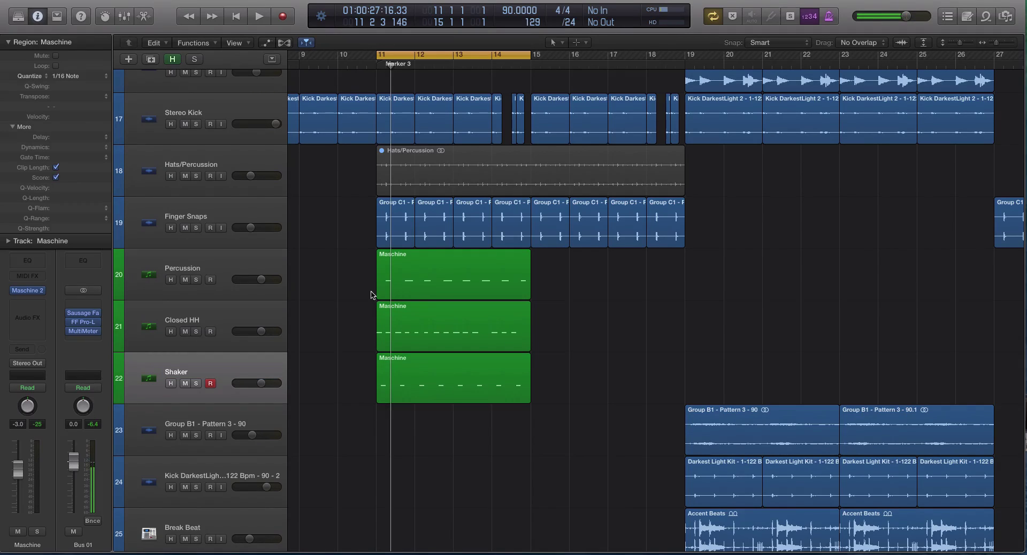
key("space")
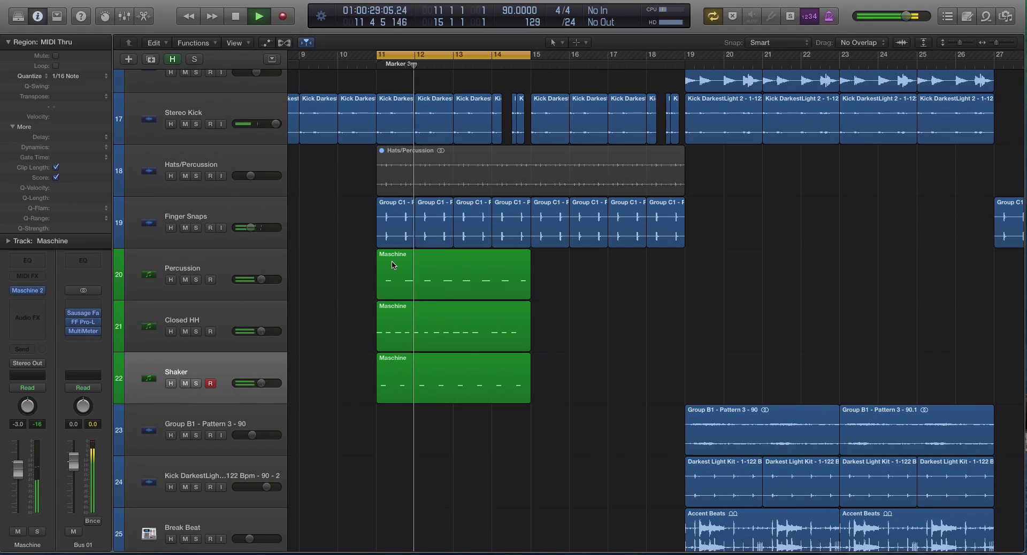
scroll(395, 264, "up", 3)
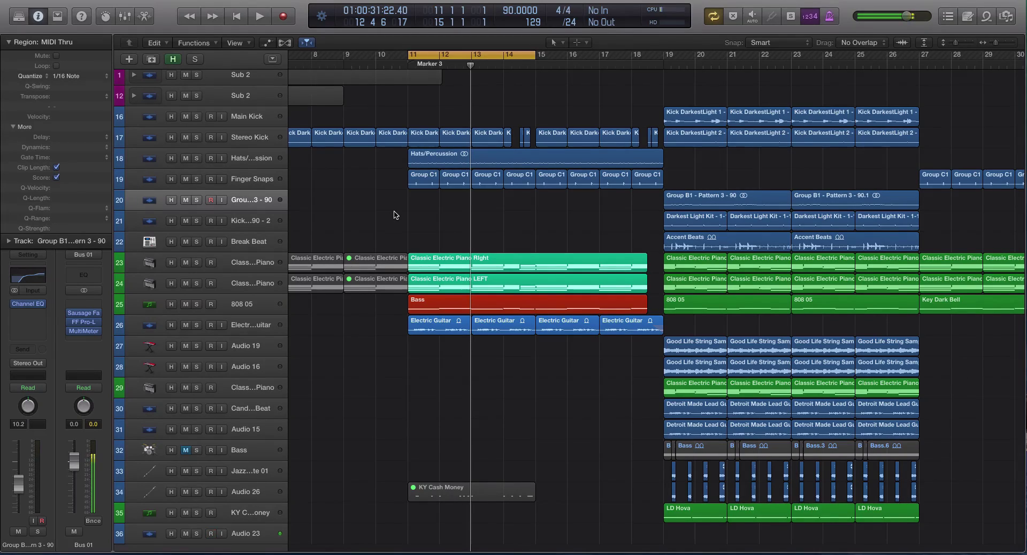
left_click(182, 7)
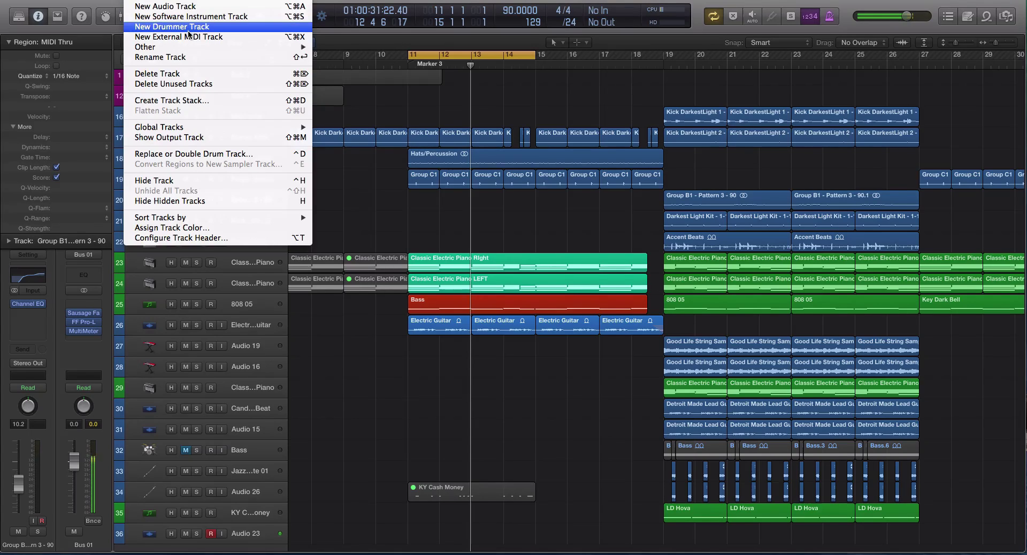
left_click(435, 233)
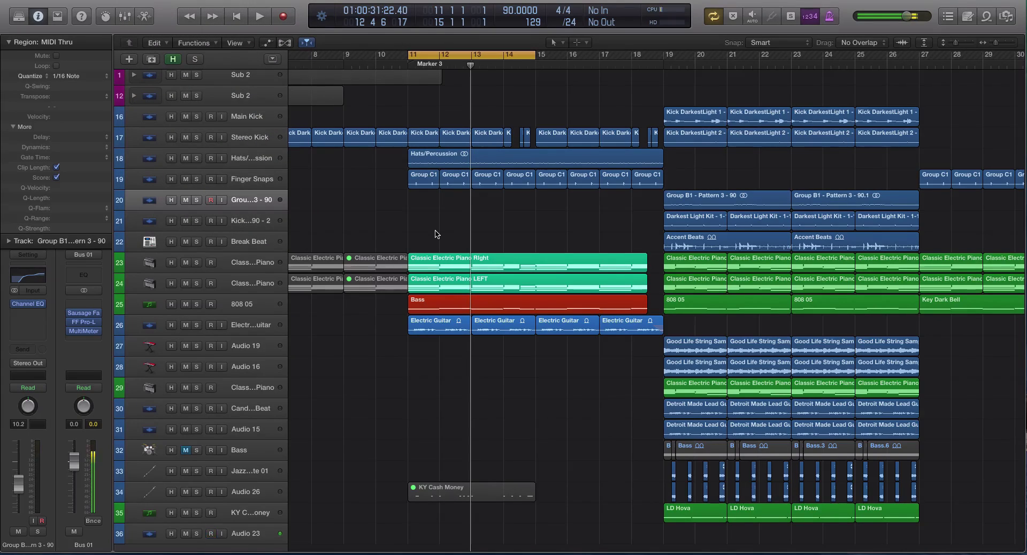